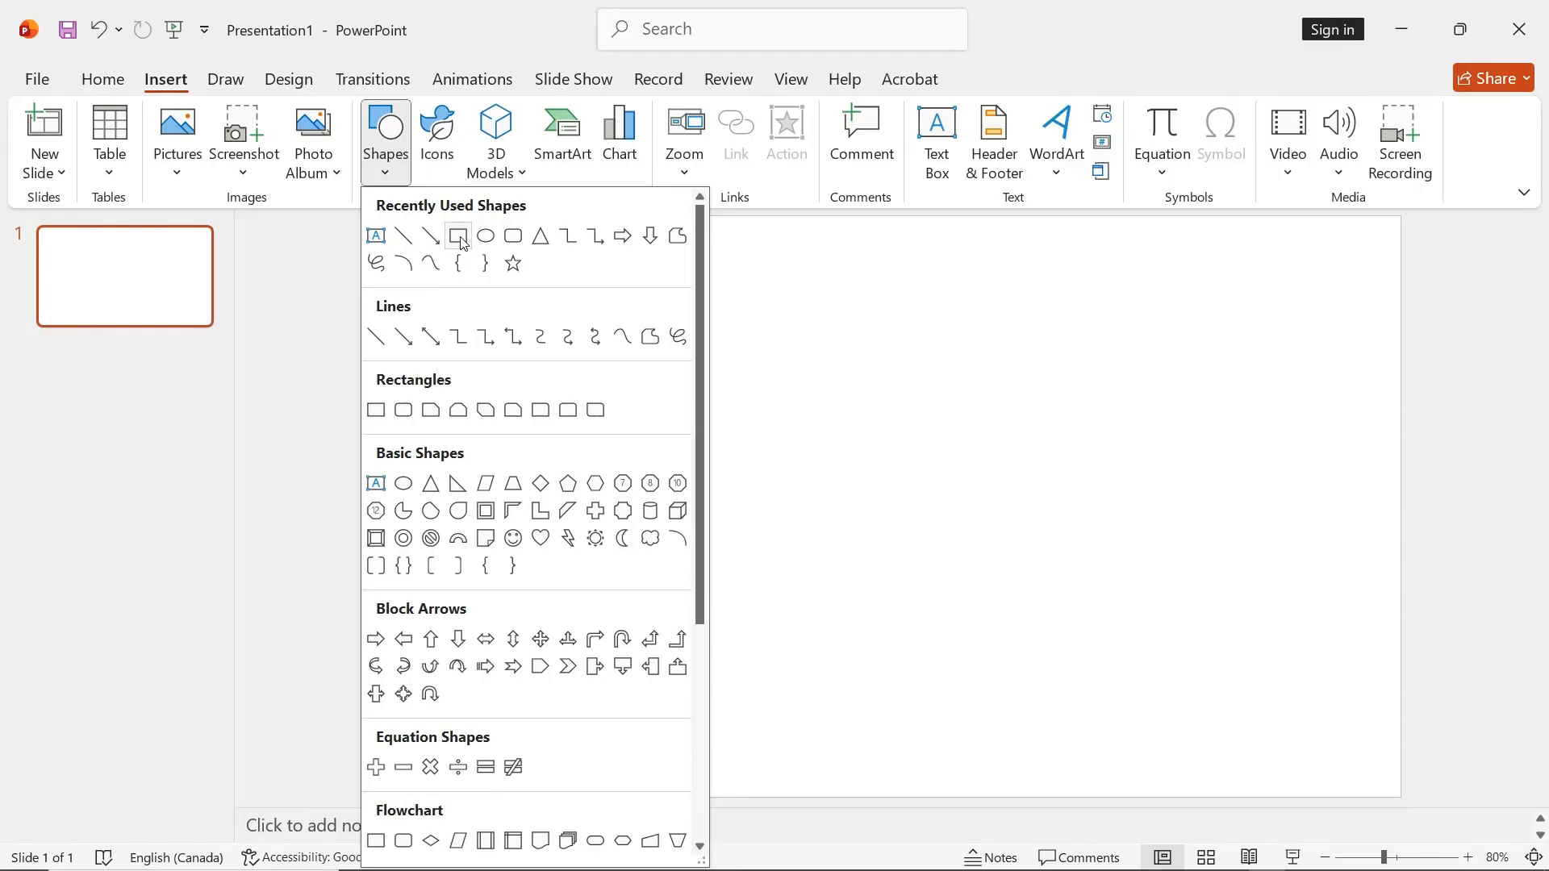
Draw a rectangle about 19.05 cm by 34.87 cm covering the slide and fill it with the dark-variation From Center gradient
left_click_drag(359, 215, 1422, 798)
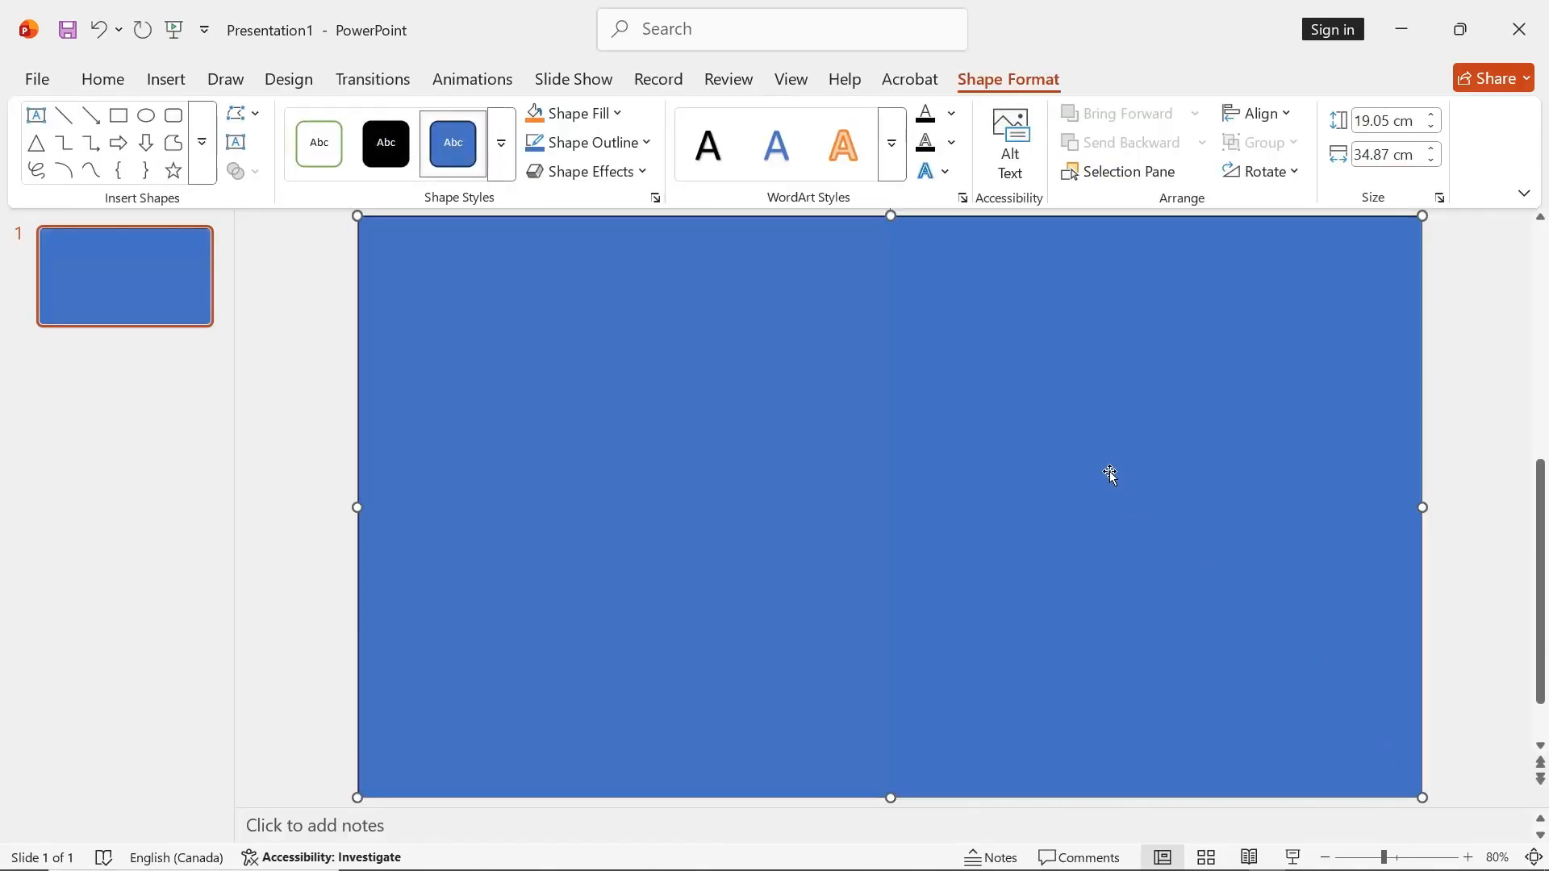
left_click(595, 118)
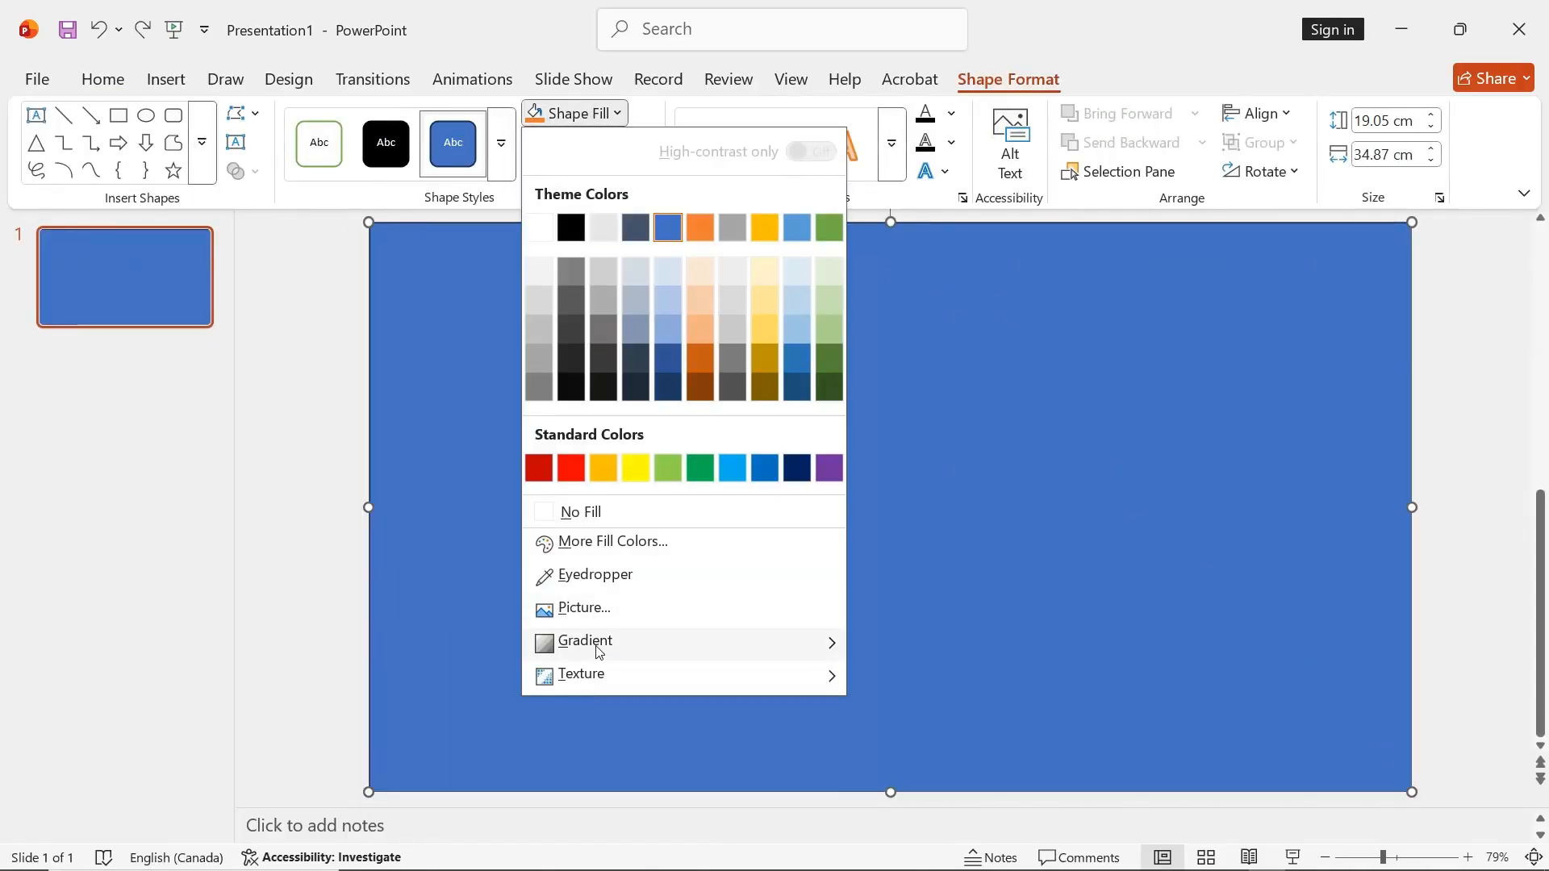
mouse_move(599, 651)
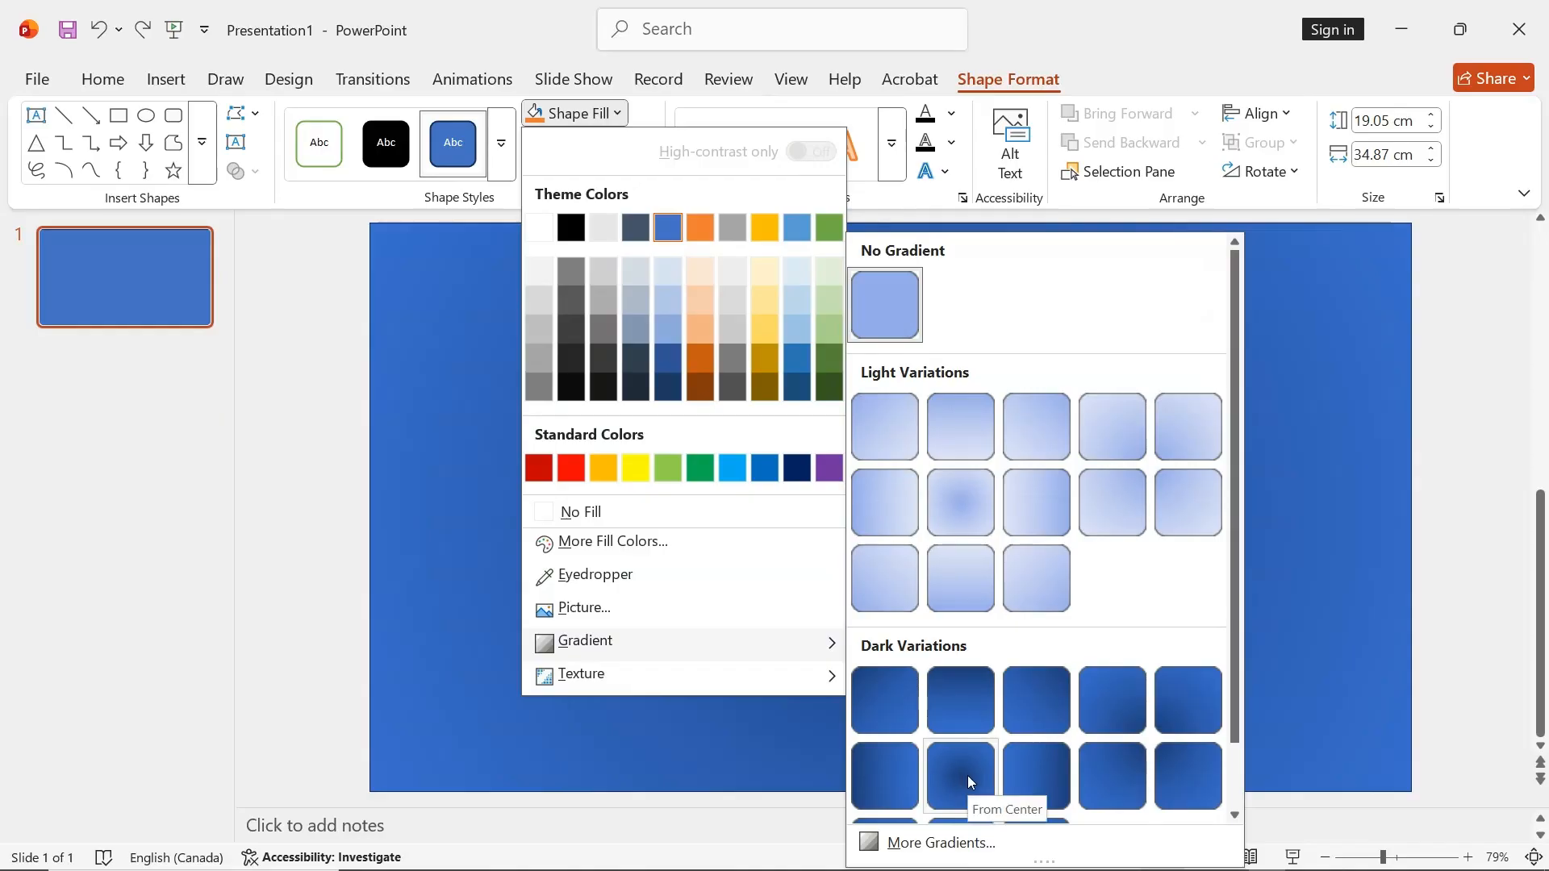
left_click(967, 776)
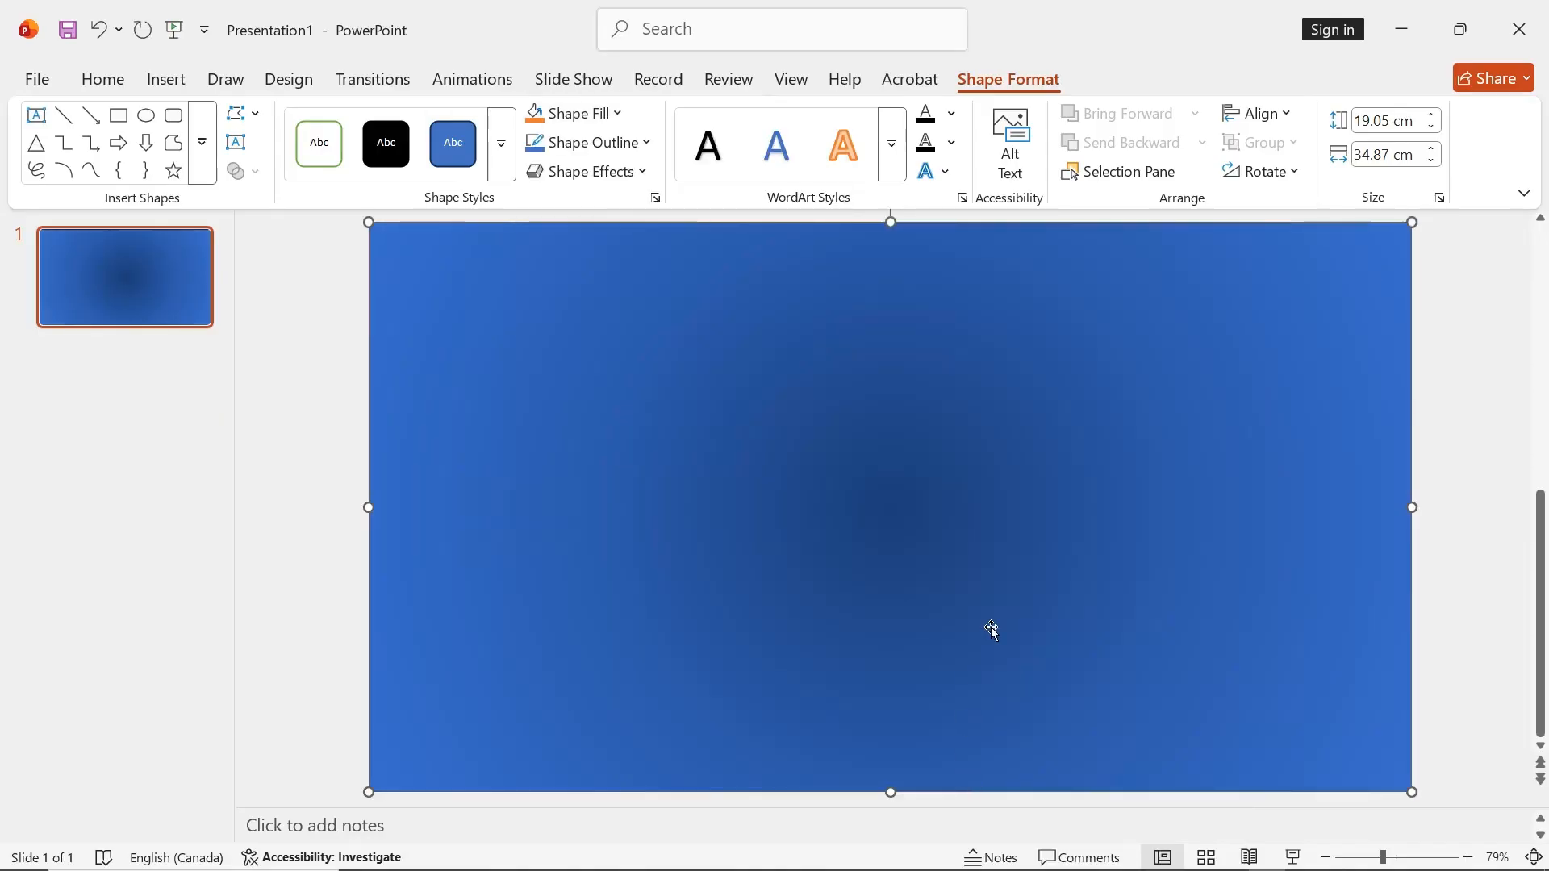
Set the color of the rectangle's first gradient stop, at 0%, to black lightened by 15%
left_click(655, 198)
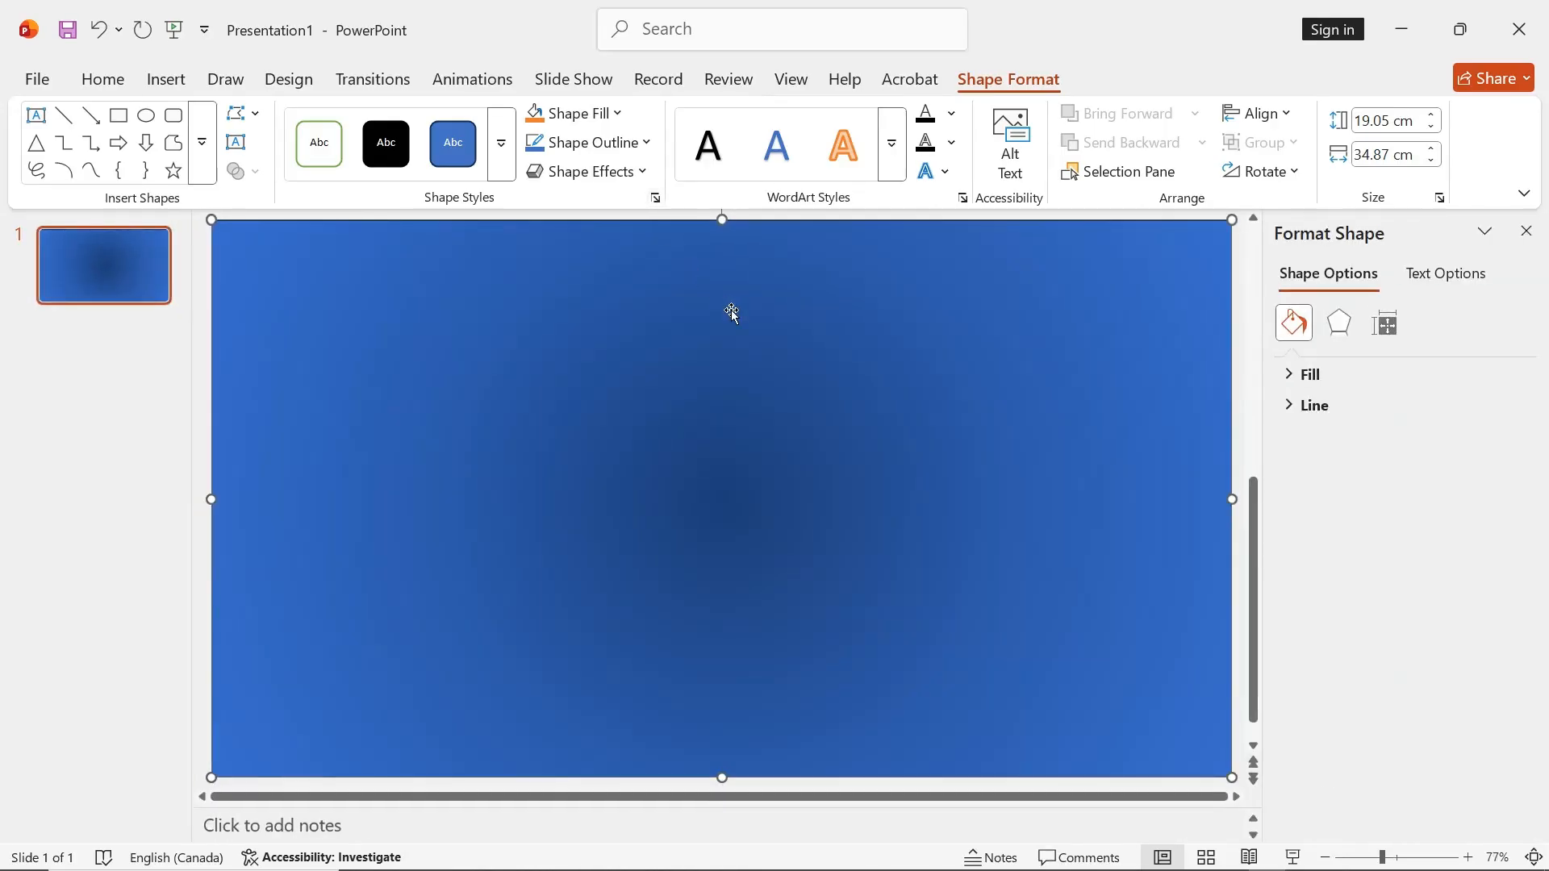
right_click(731, 315)
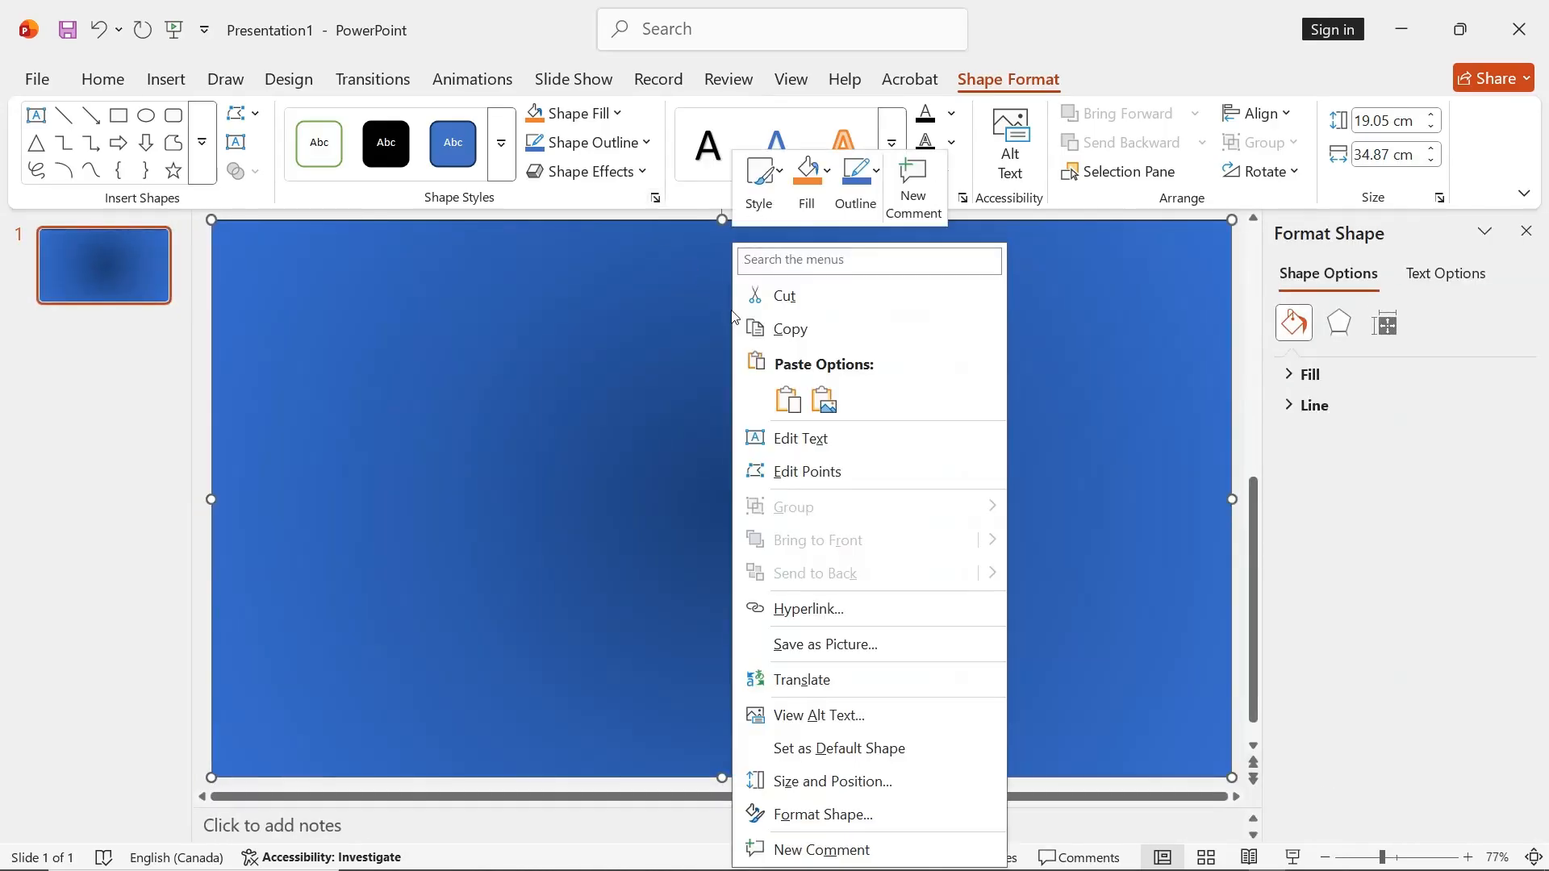
left_click(1420, 441)
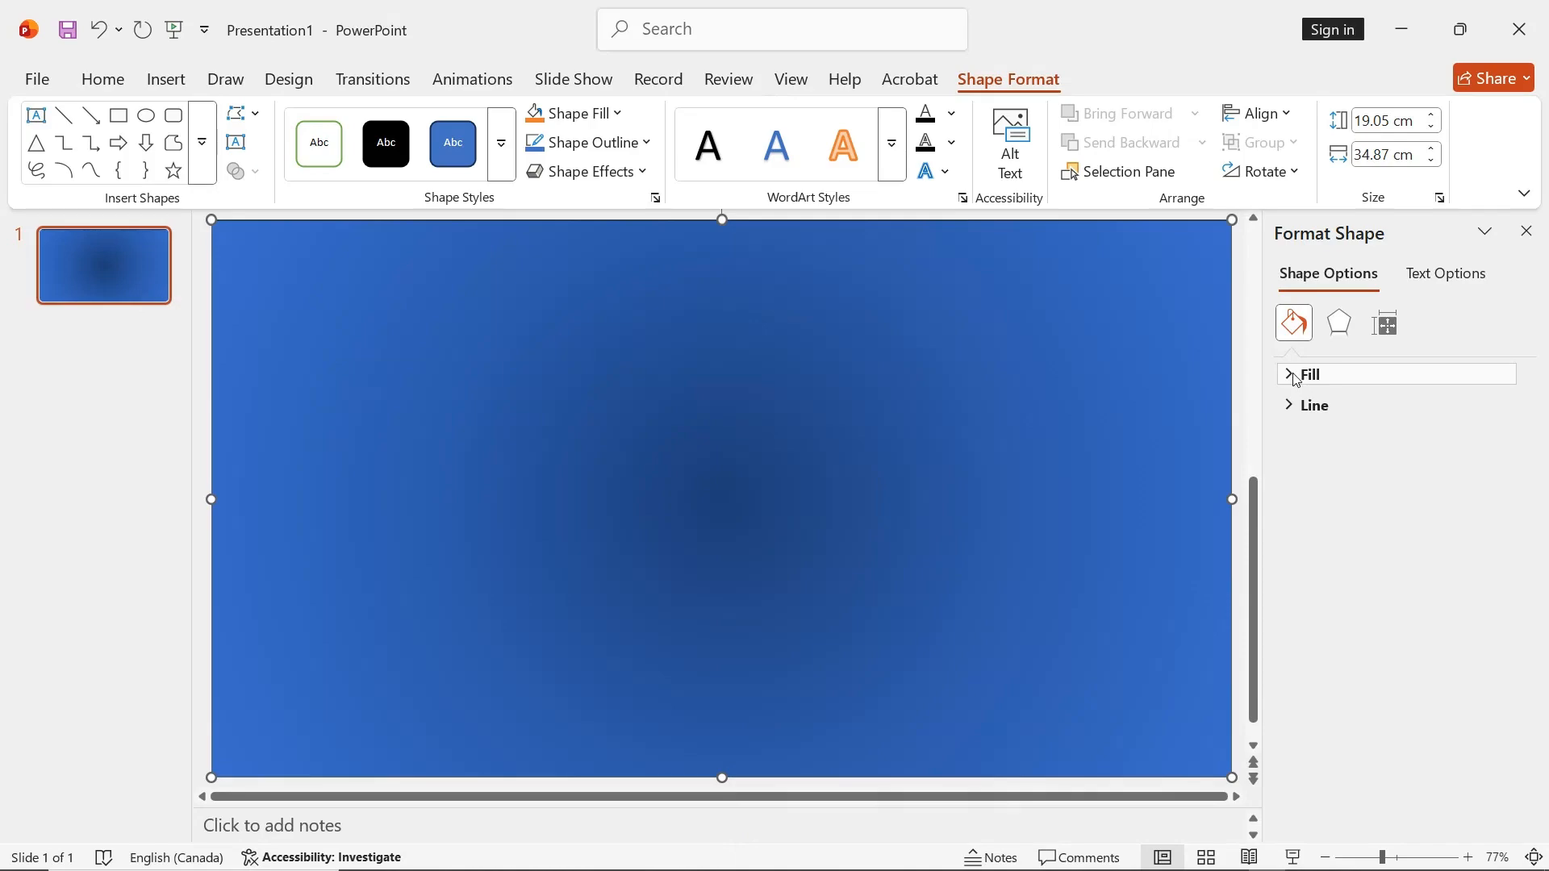
left_click(1298, 380)
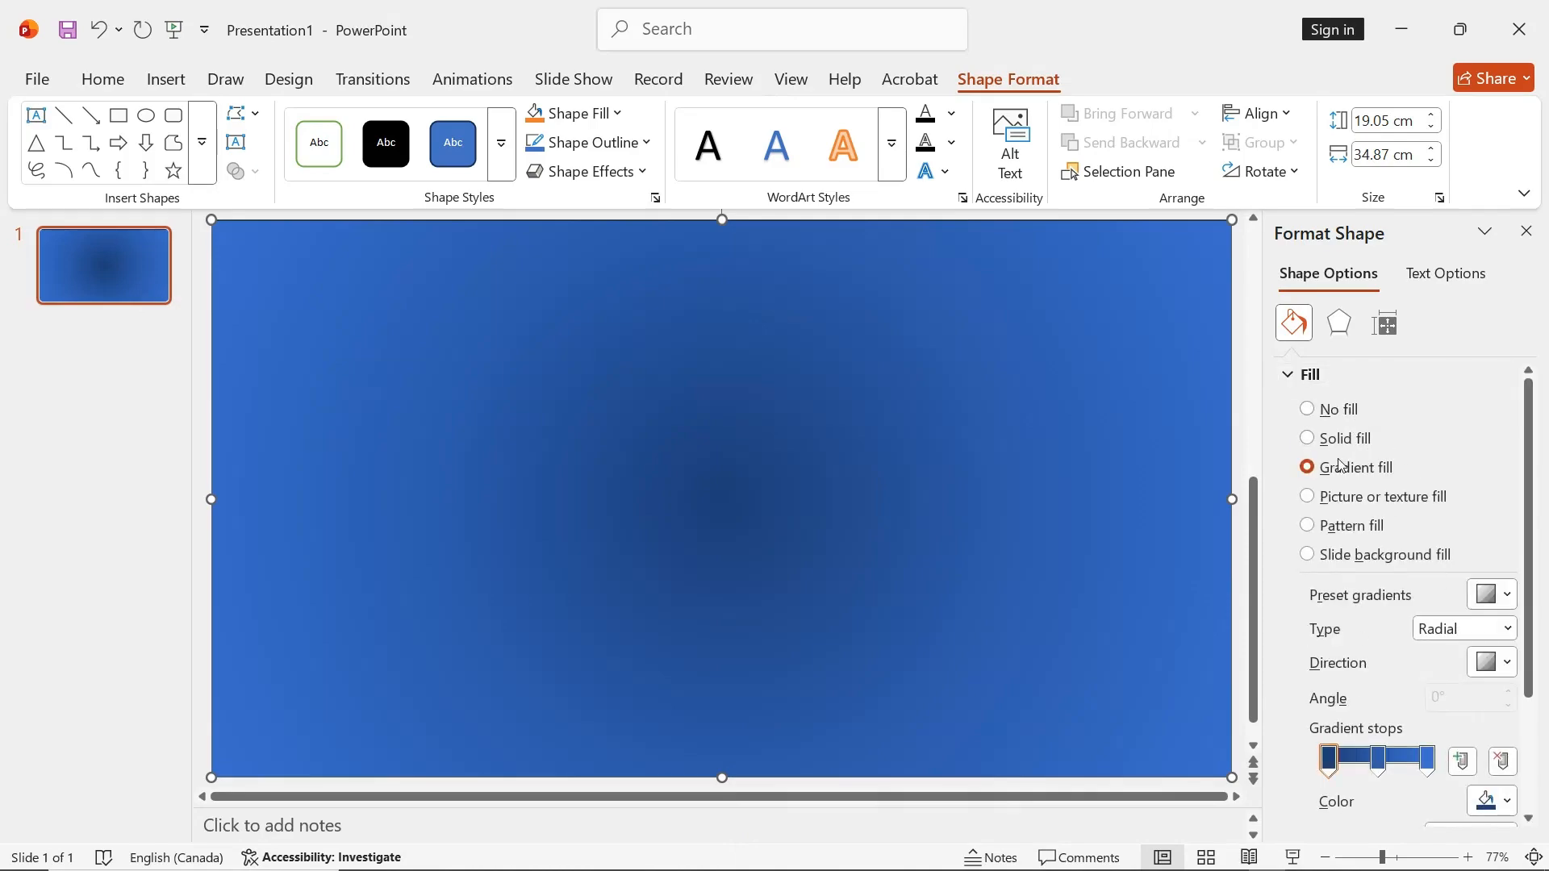
scroll(1525, 633, "down", 4)
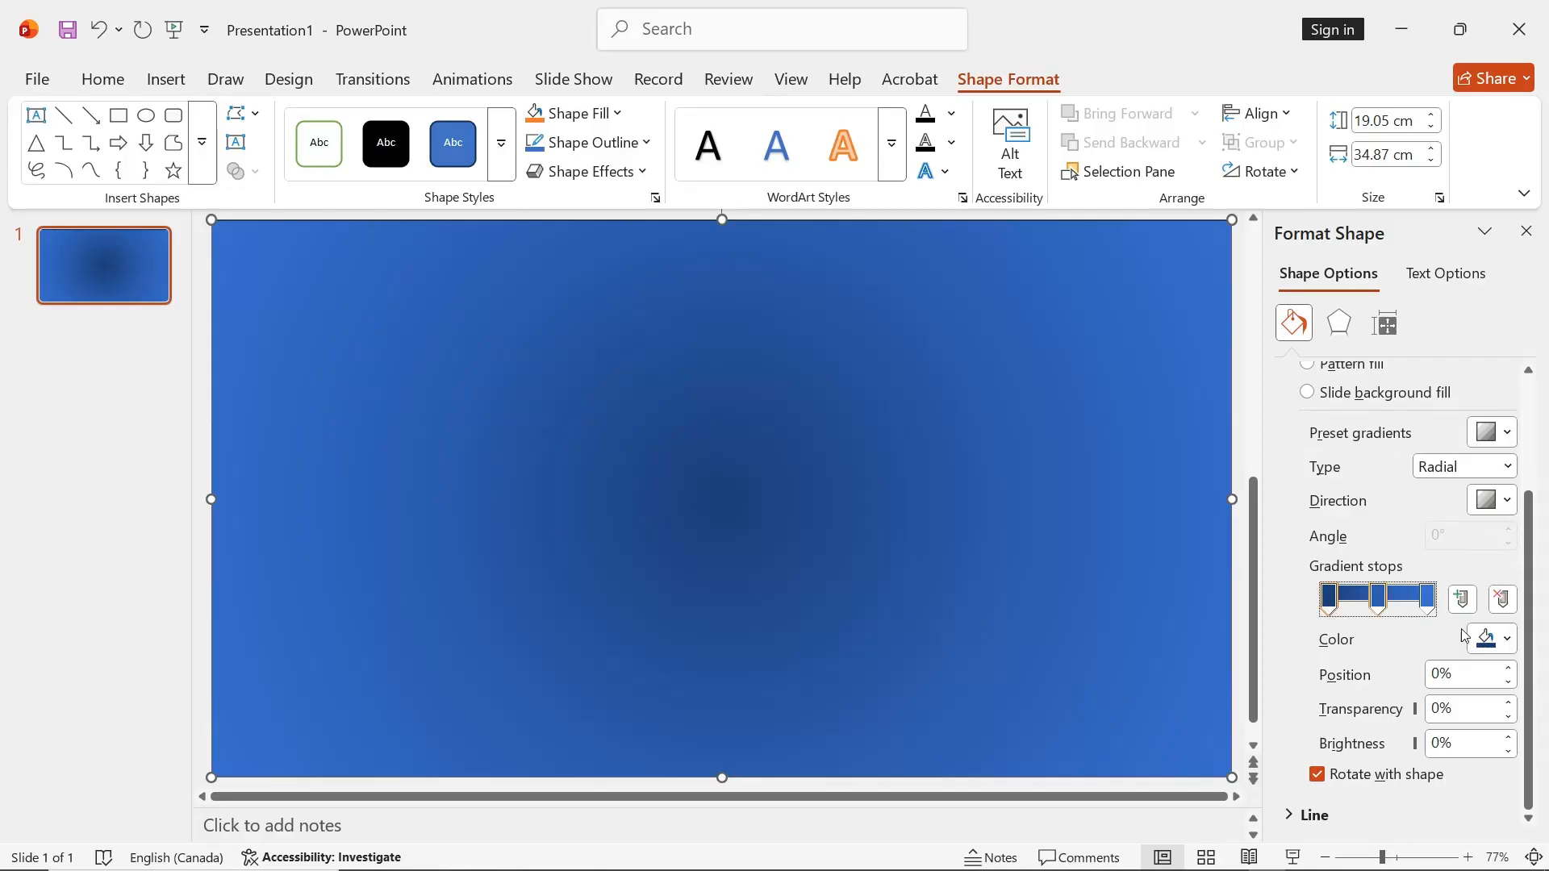
left_click(1505, 640)
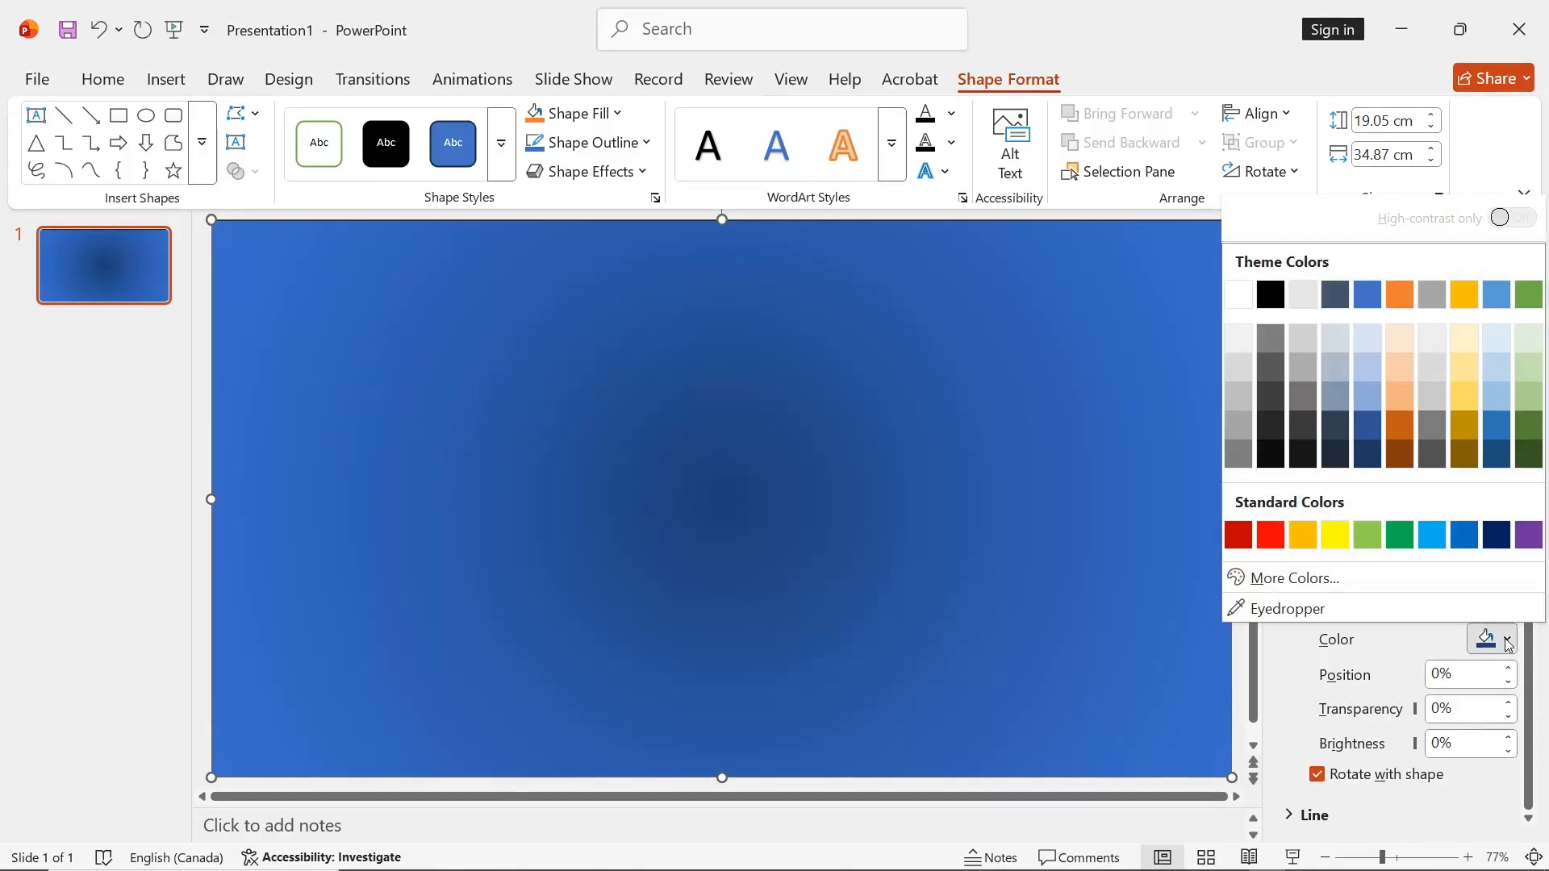
left_click(1275, 432)
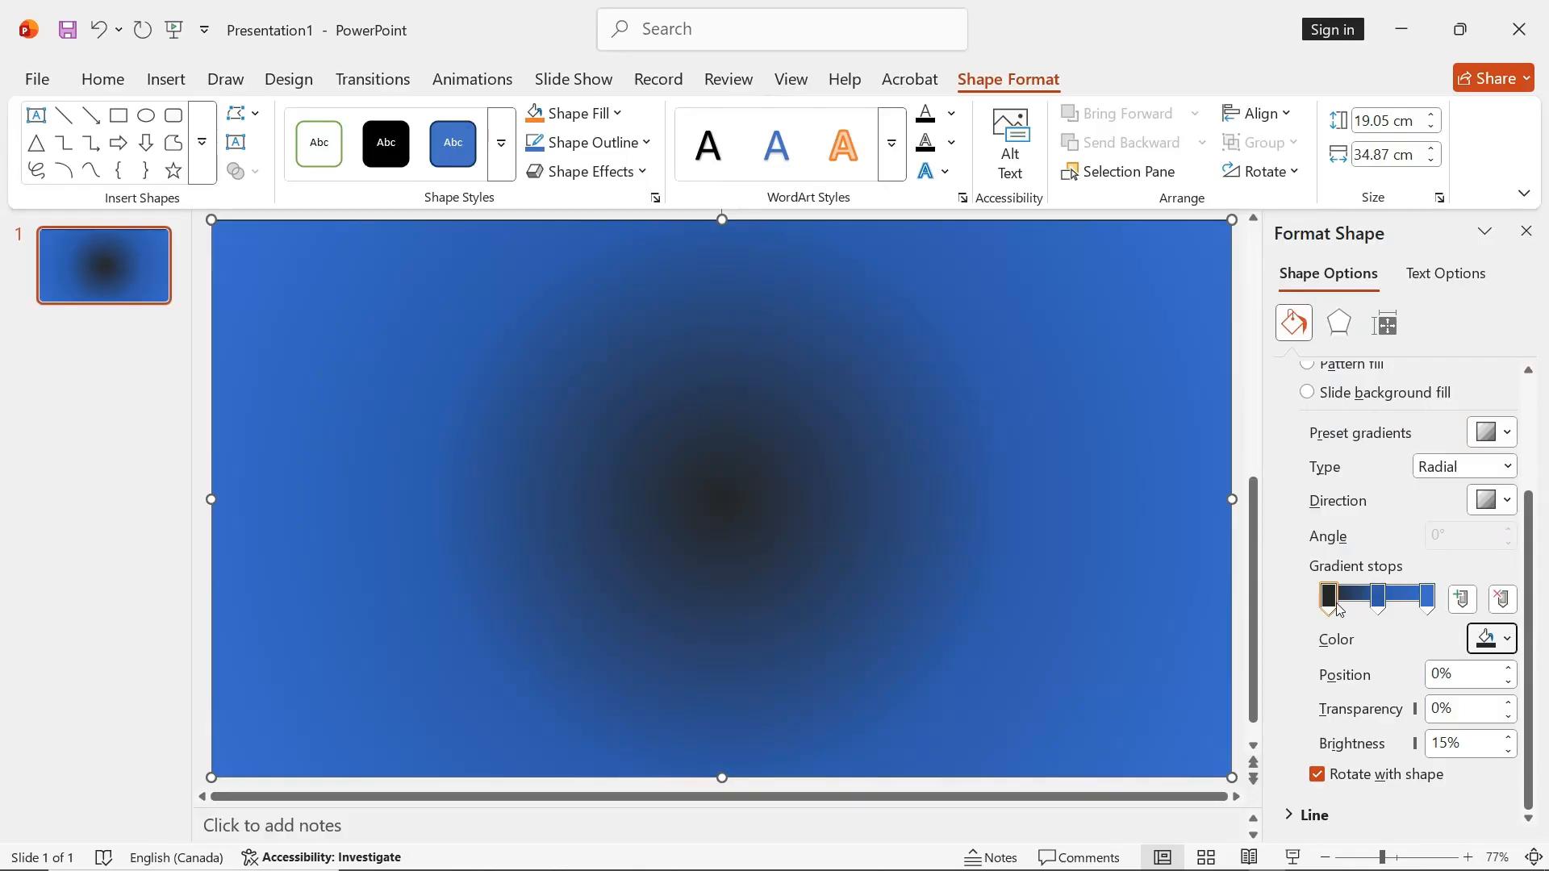
Move the middle gradient stop to 24% and color it black lightened by 15%
left_click_drag(1380, 601, 1355, 604)
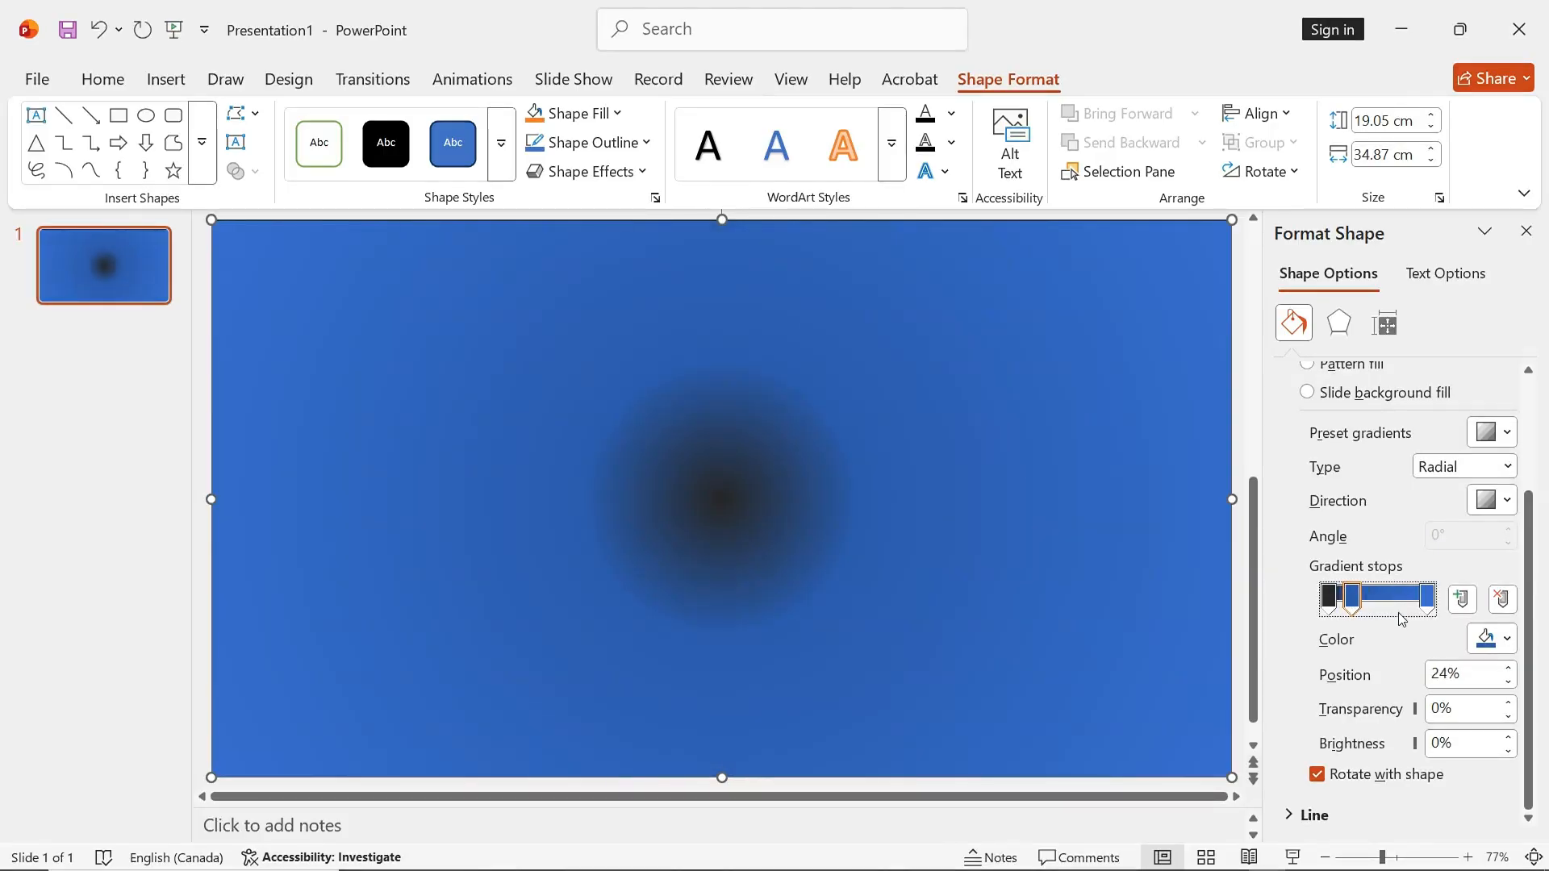
left_click(1507, 641)
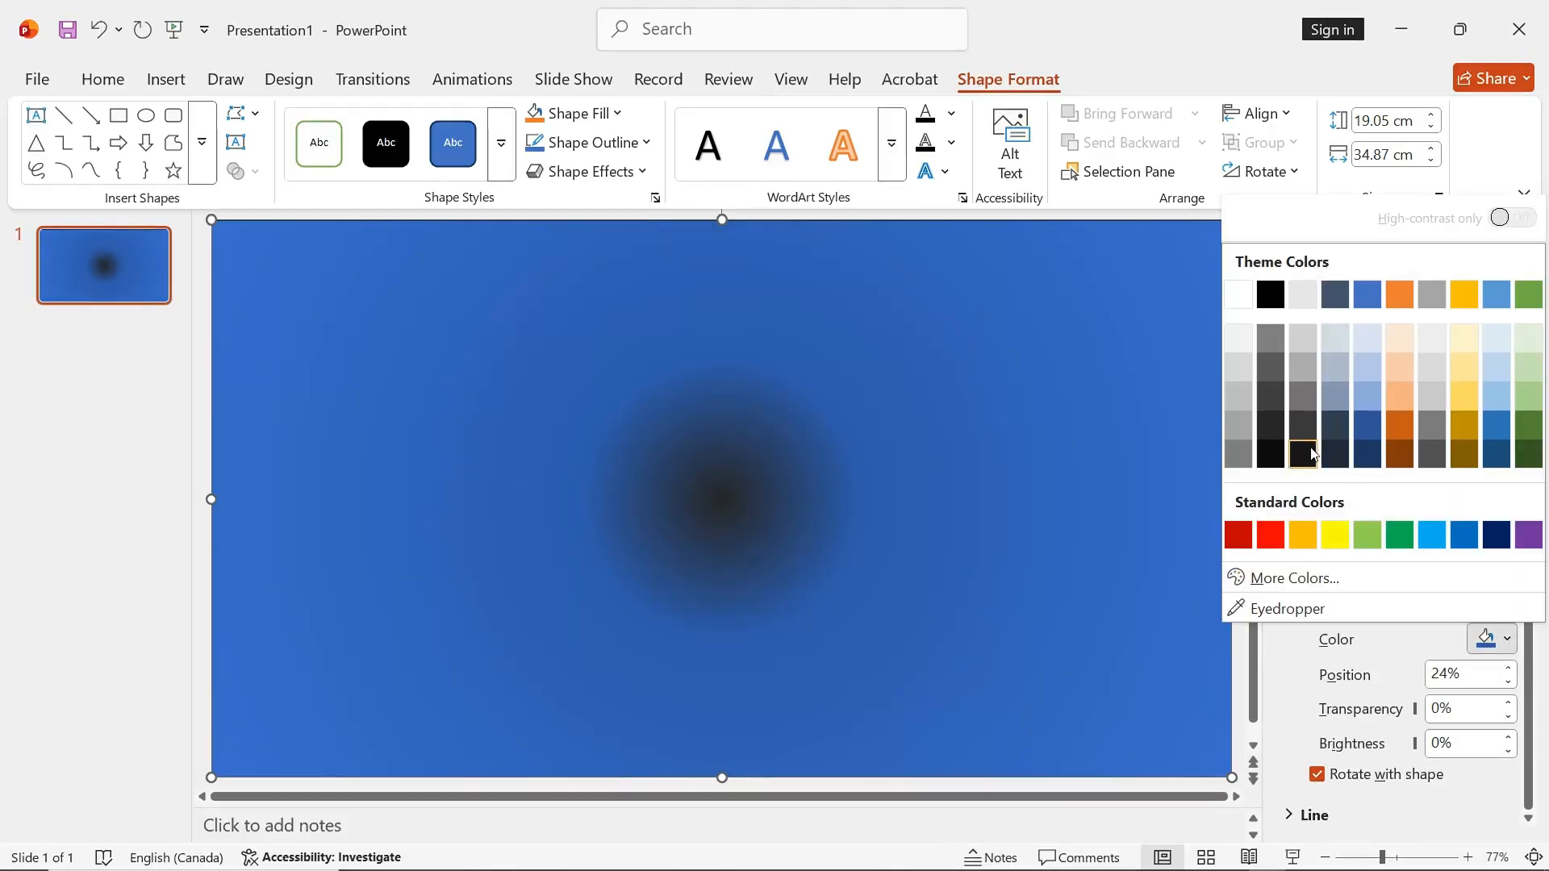
left_click(1269, 429)
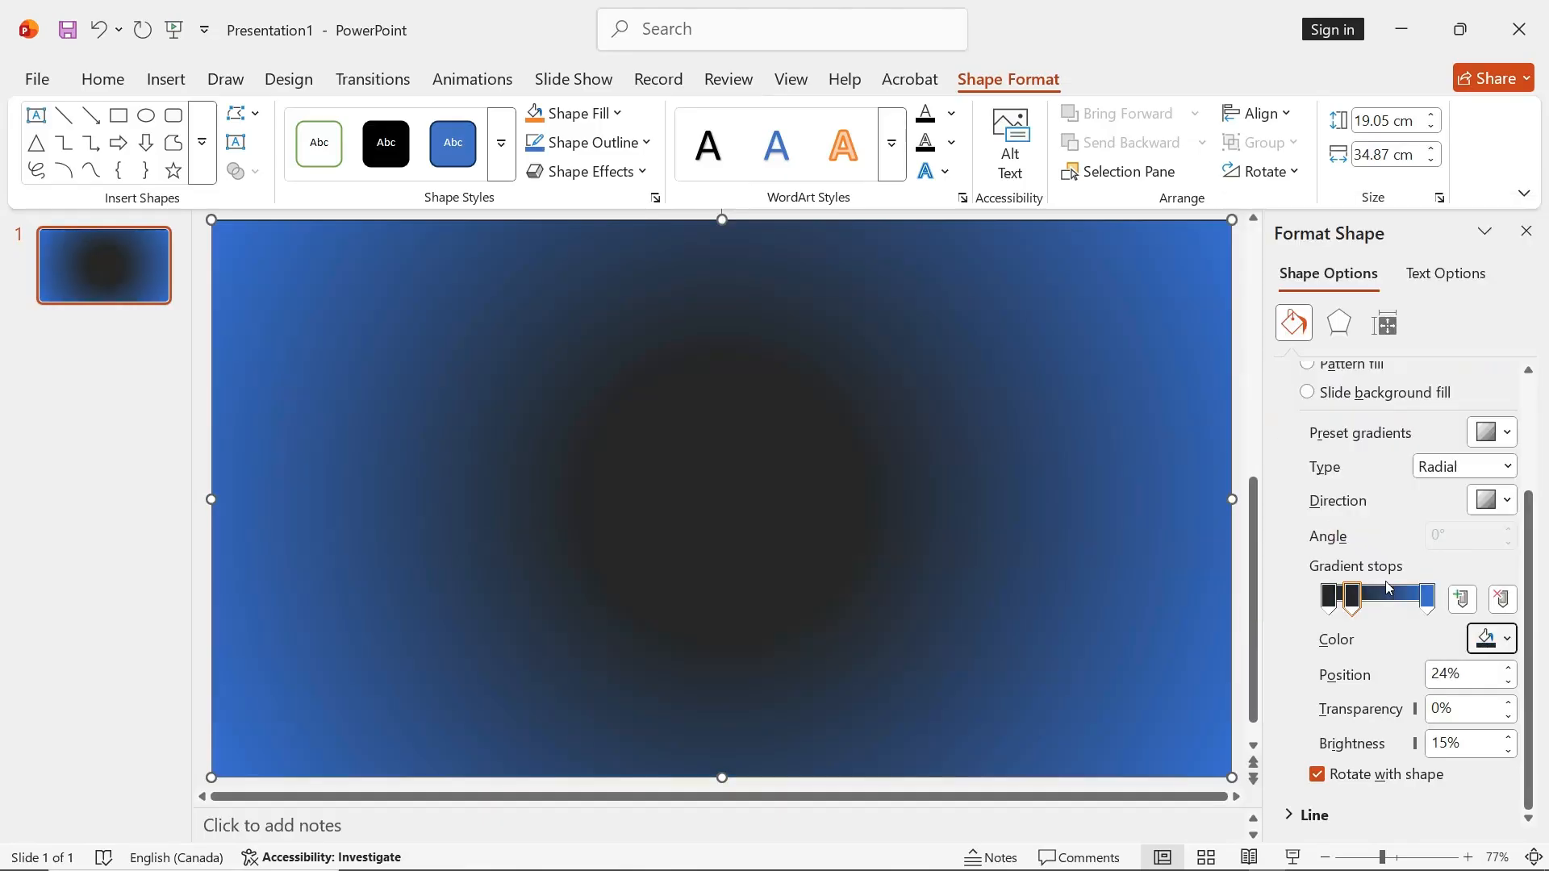
Add a gradient stop at 43% in the standard yellow-orange and another at 65% in the theme orange
left_click_drag(1353, 601, 1352, 602)
left_click(1375, 602)
left_click(1508, 640)
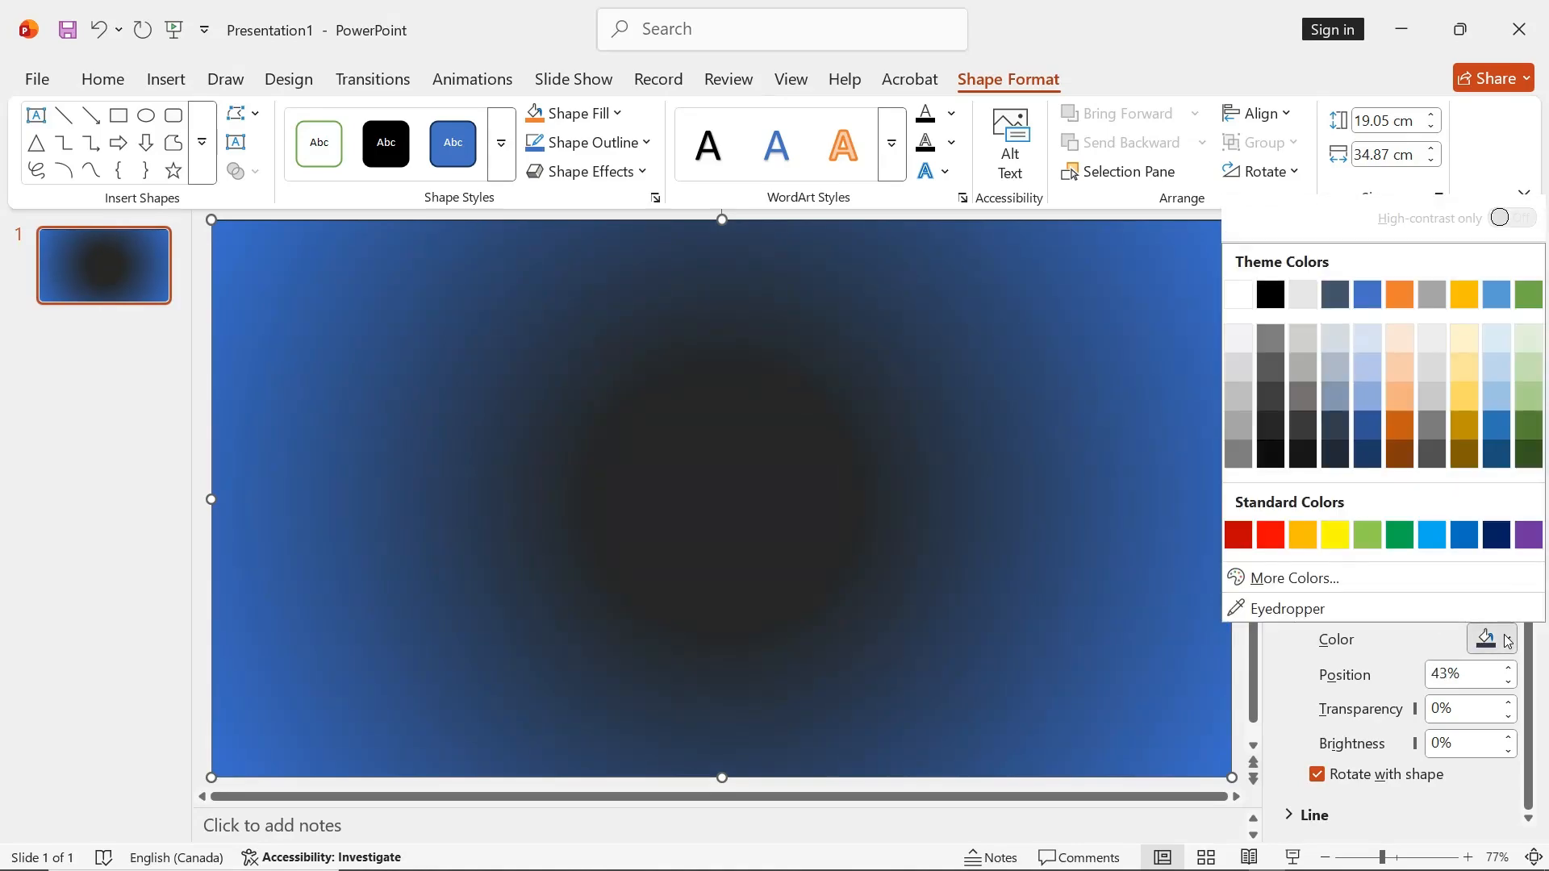
left_click(1305, 536)
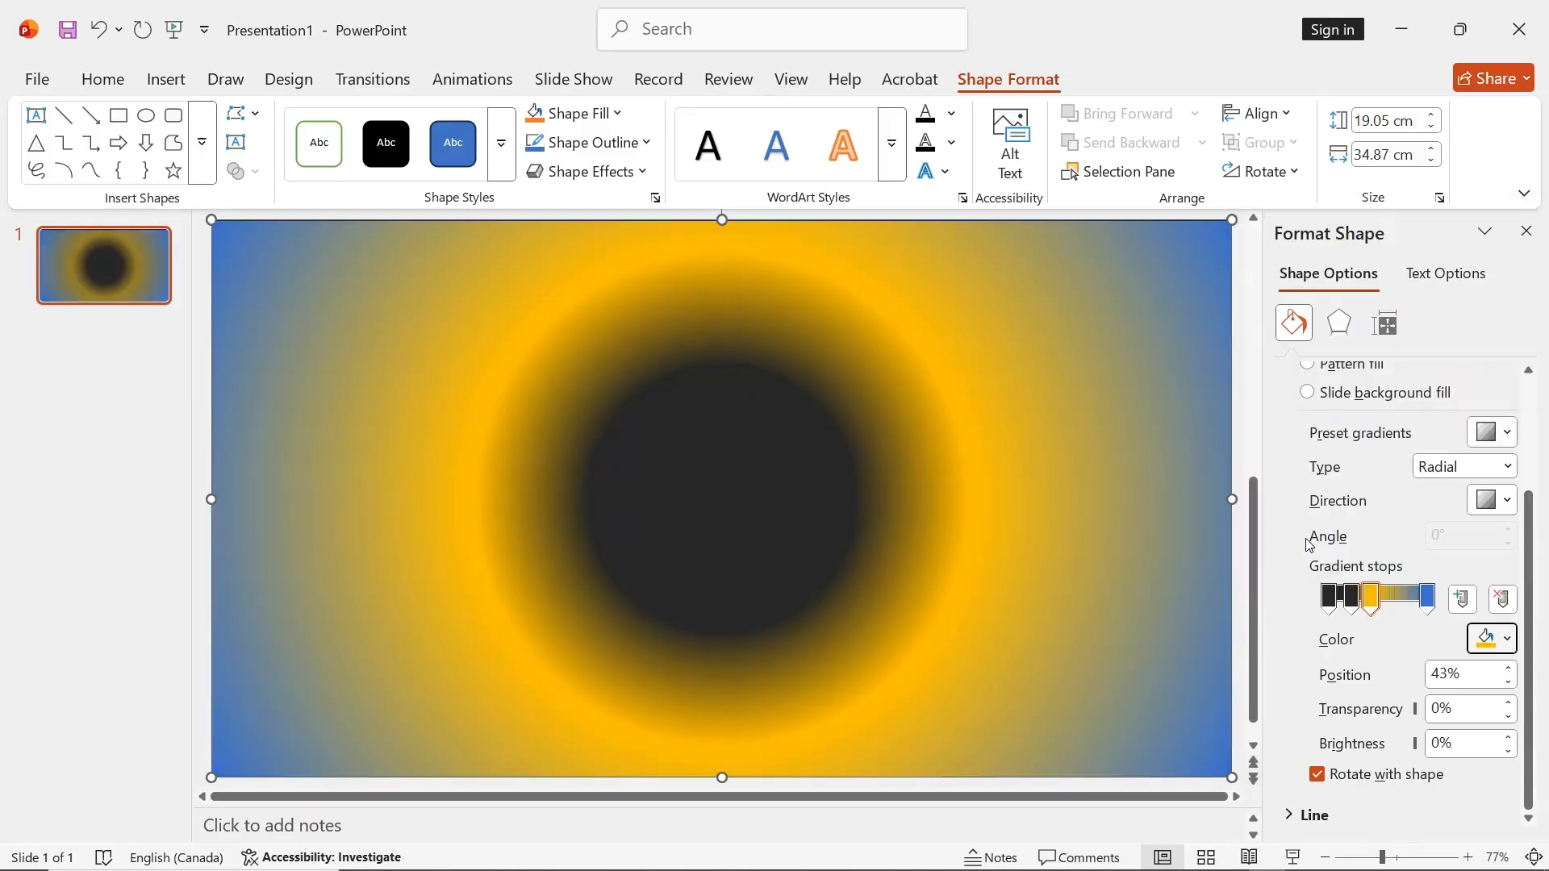
left_click(1397, 598)
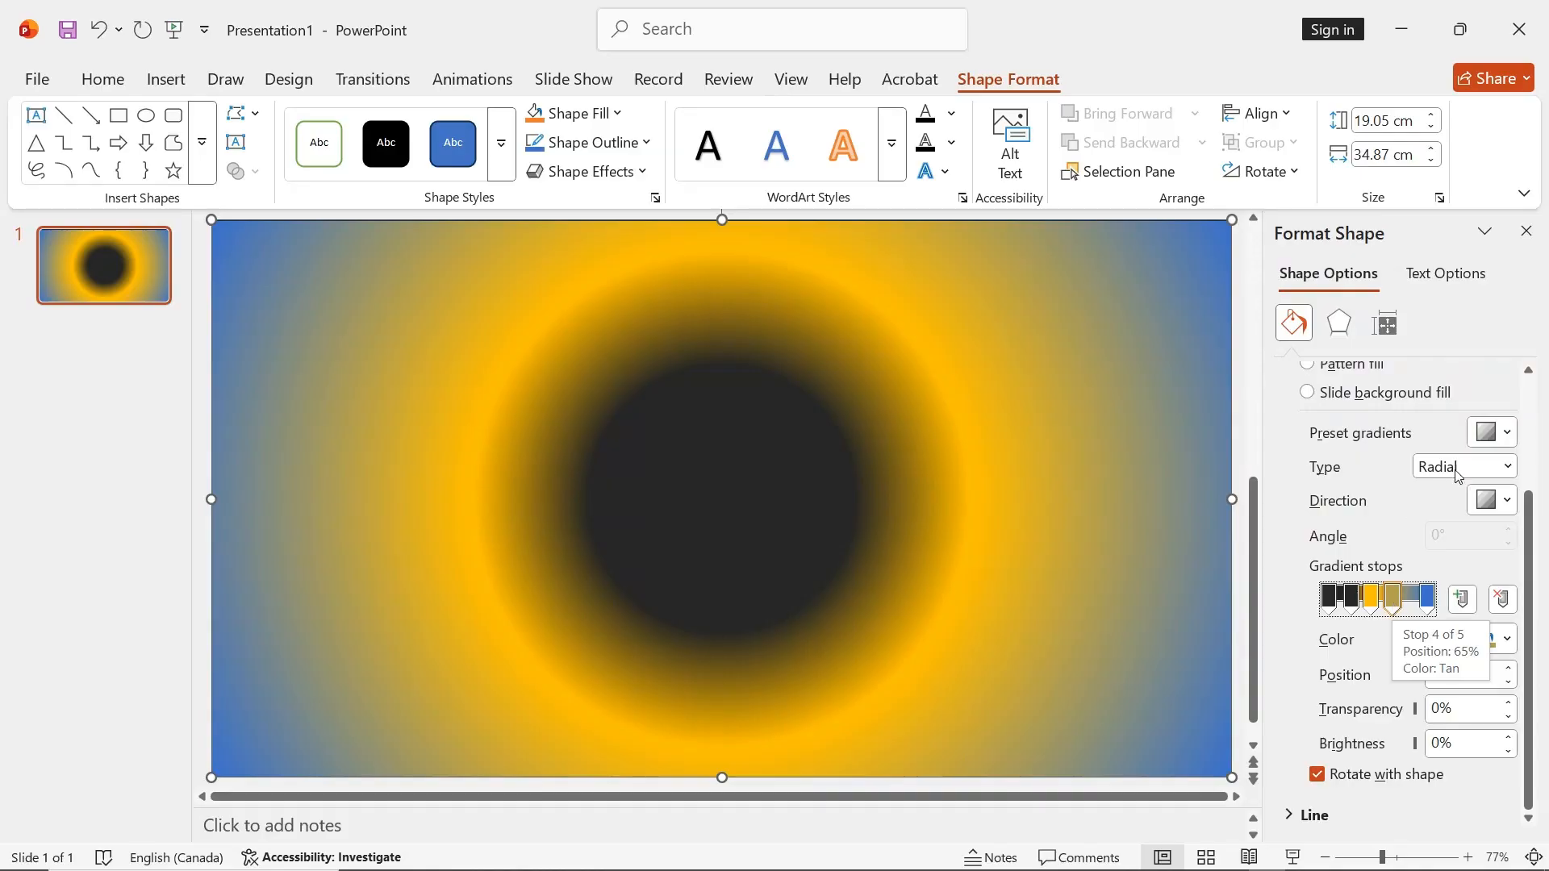
left_click(1501, 639)
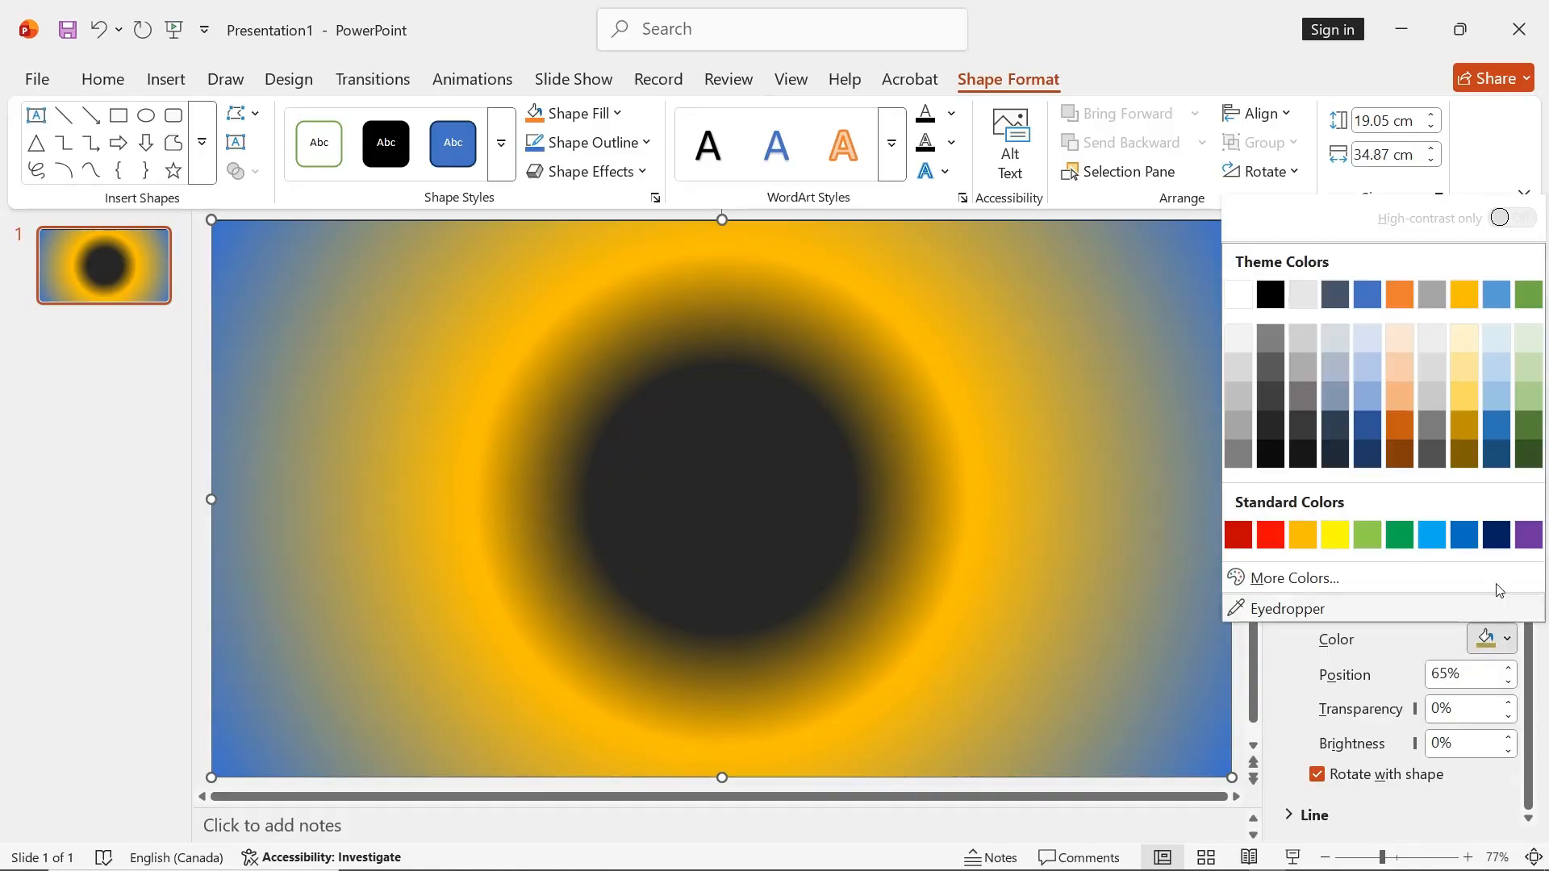
left_click(1398, 297)
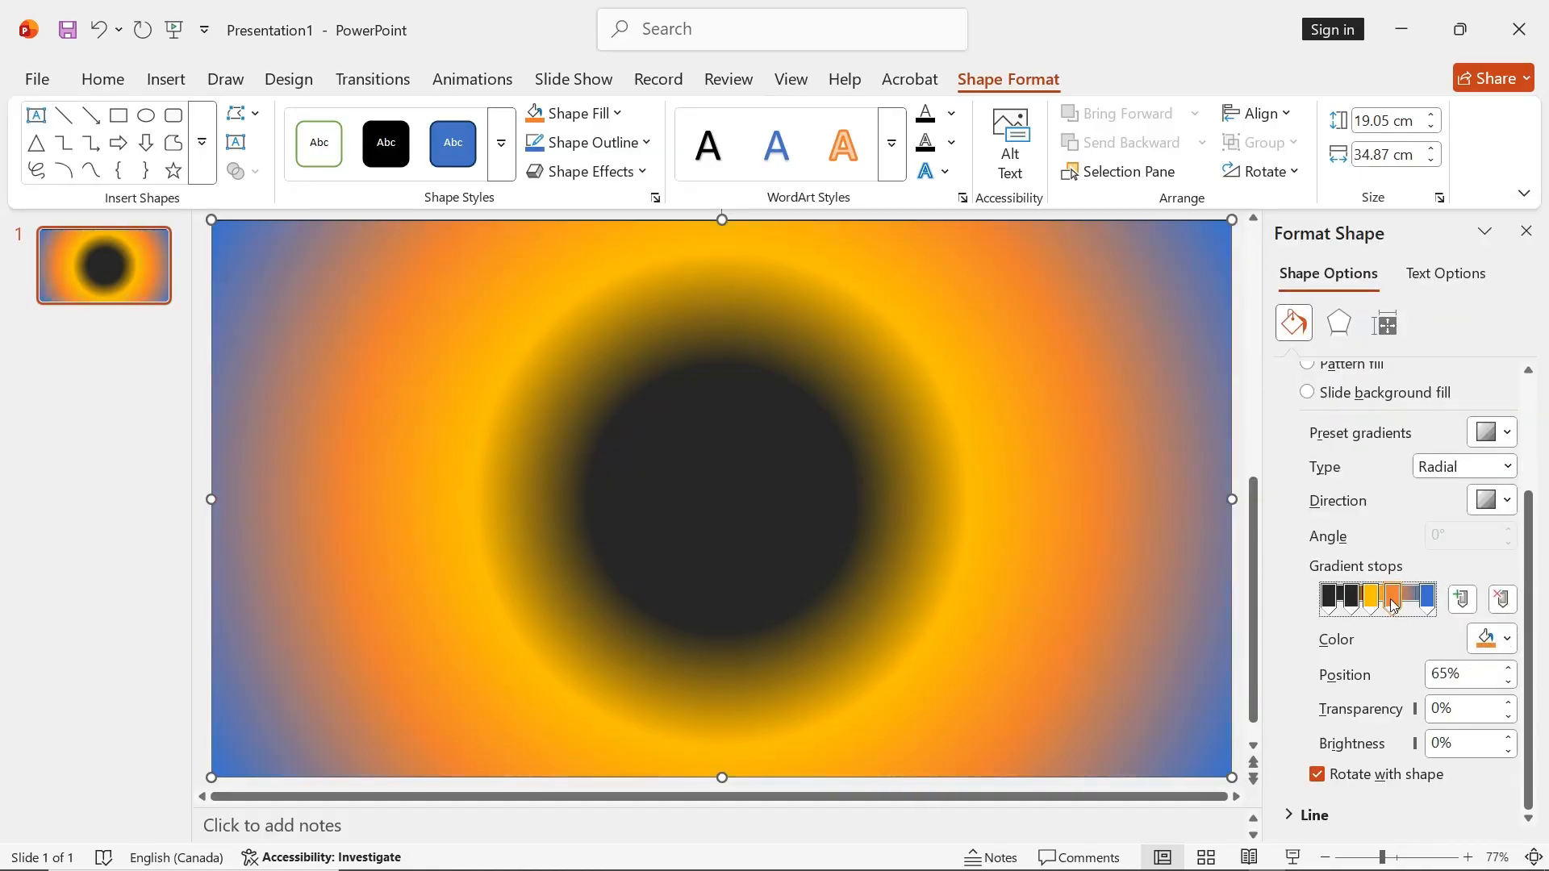
Add an 81% gradient stop in orange darkened by 50% and shift the inner stops toward the center, the dark orange one to 74%
left_click_drag(1393, 605, 1411, 601)
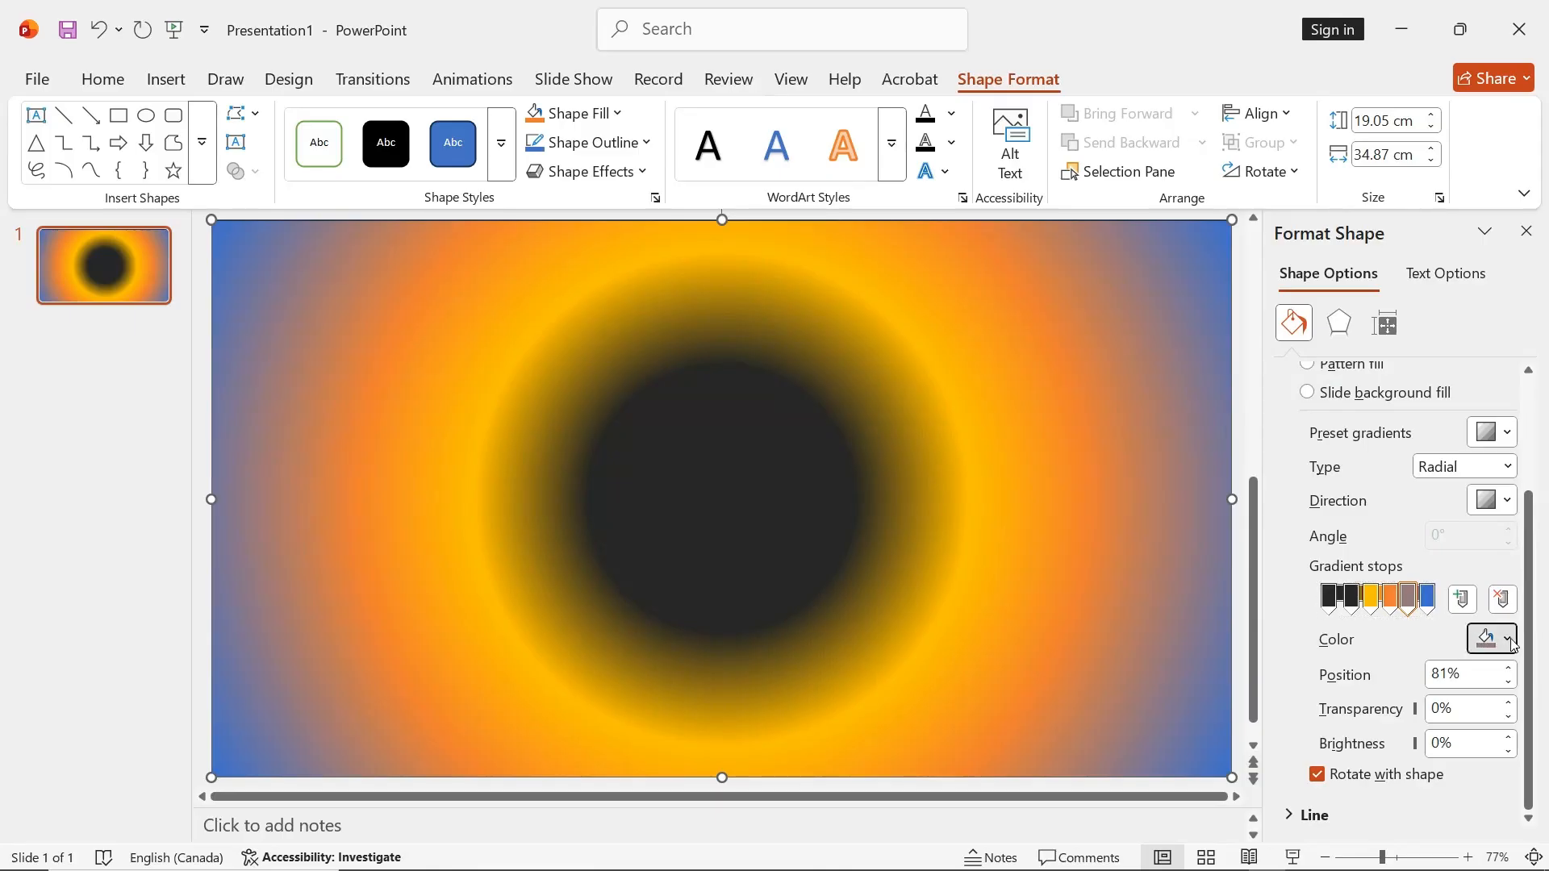
left_click(1513, 644)
left_click(1404, 460)
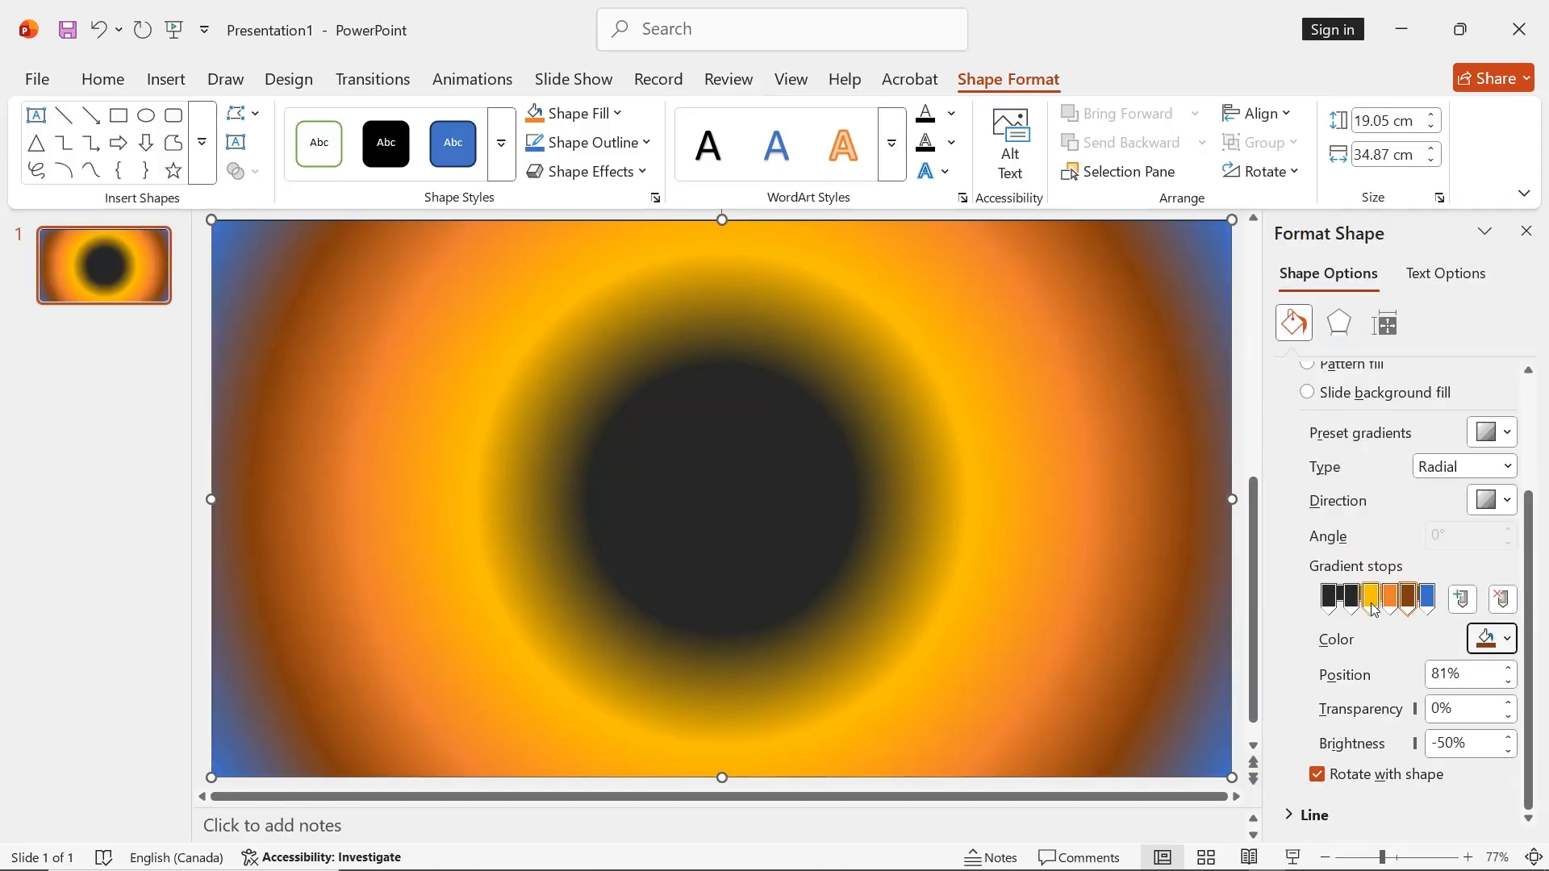
left_click_drag(1349, 605, 1401, 602)
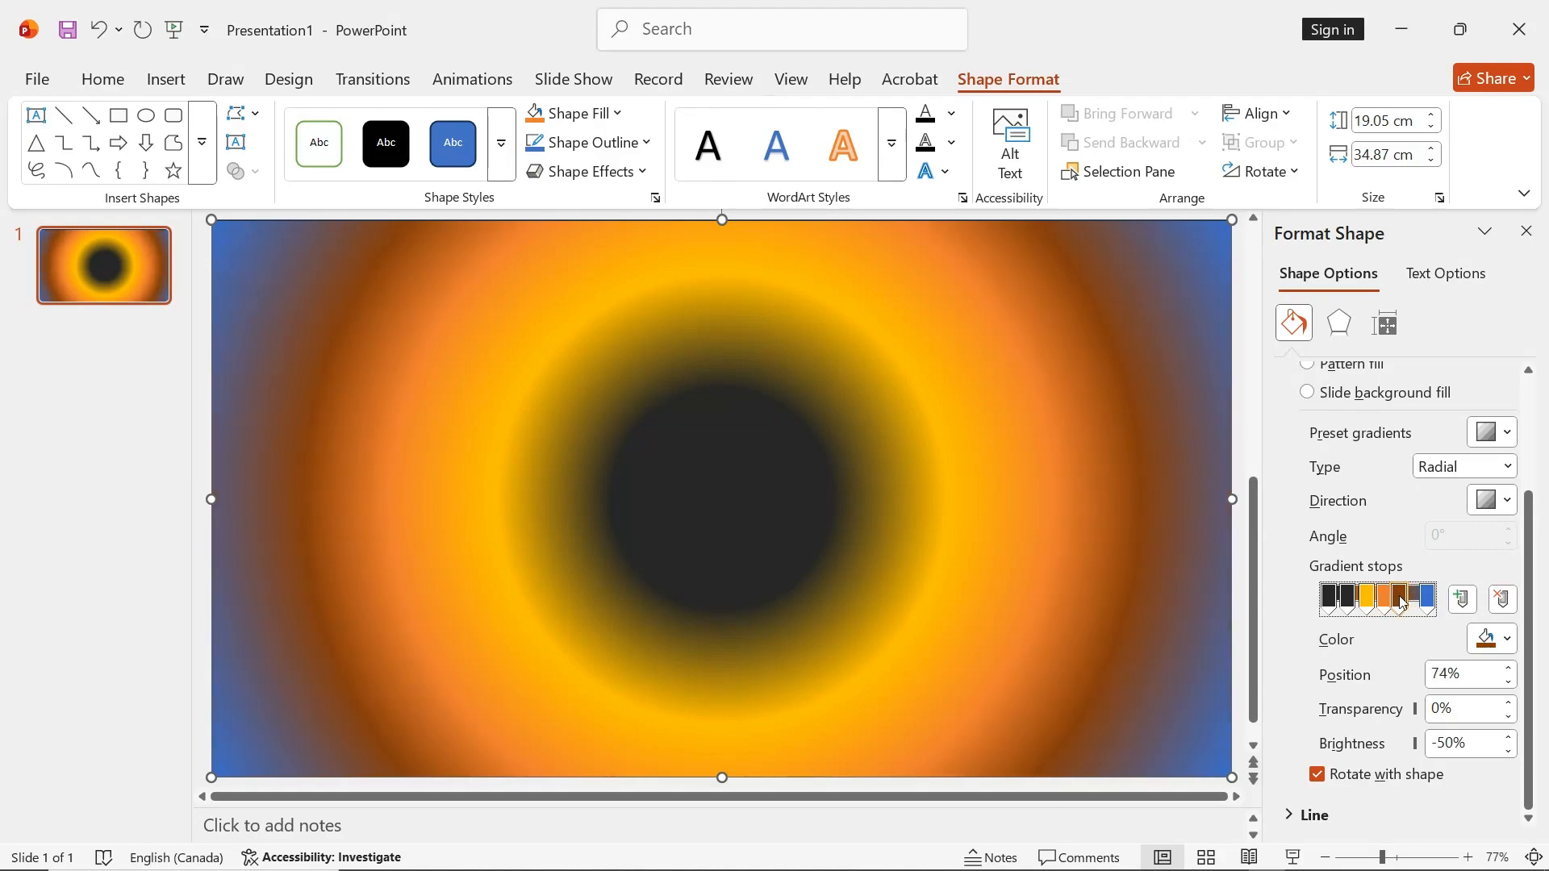
Add a gradient stop at 86% and color both it and the final 100% stop black lightened by 15%
left_click(1416, 599)
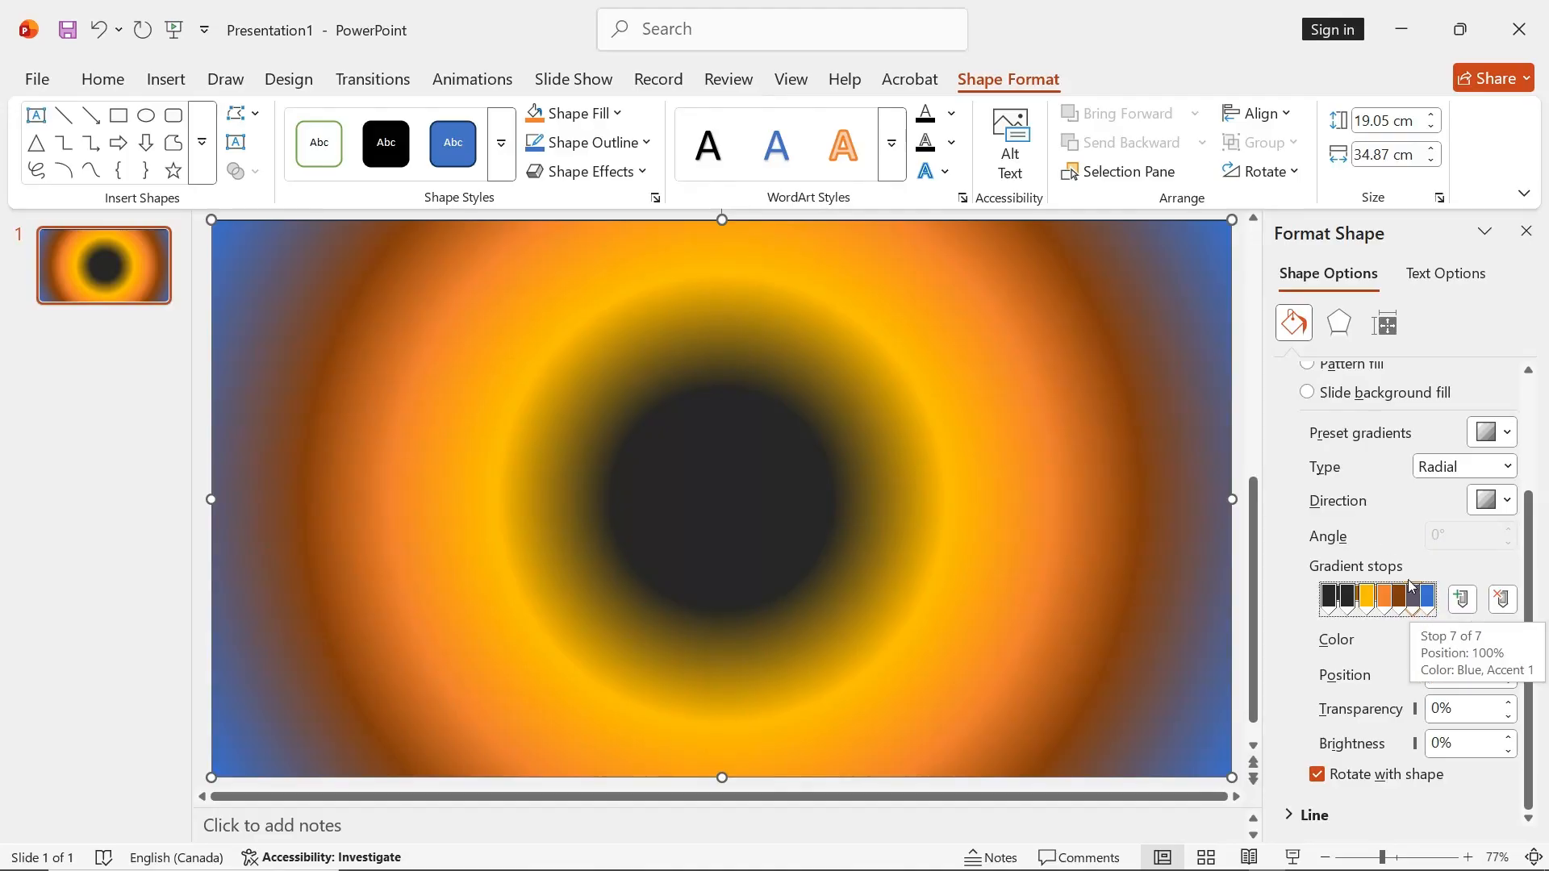
left_click(1509, 639)
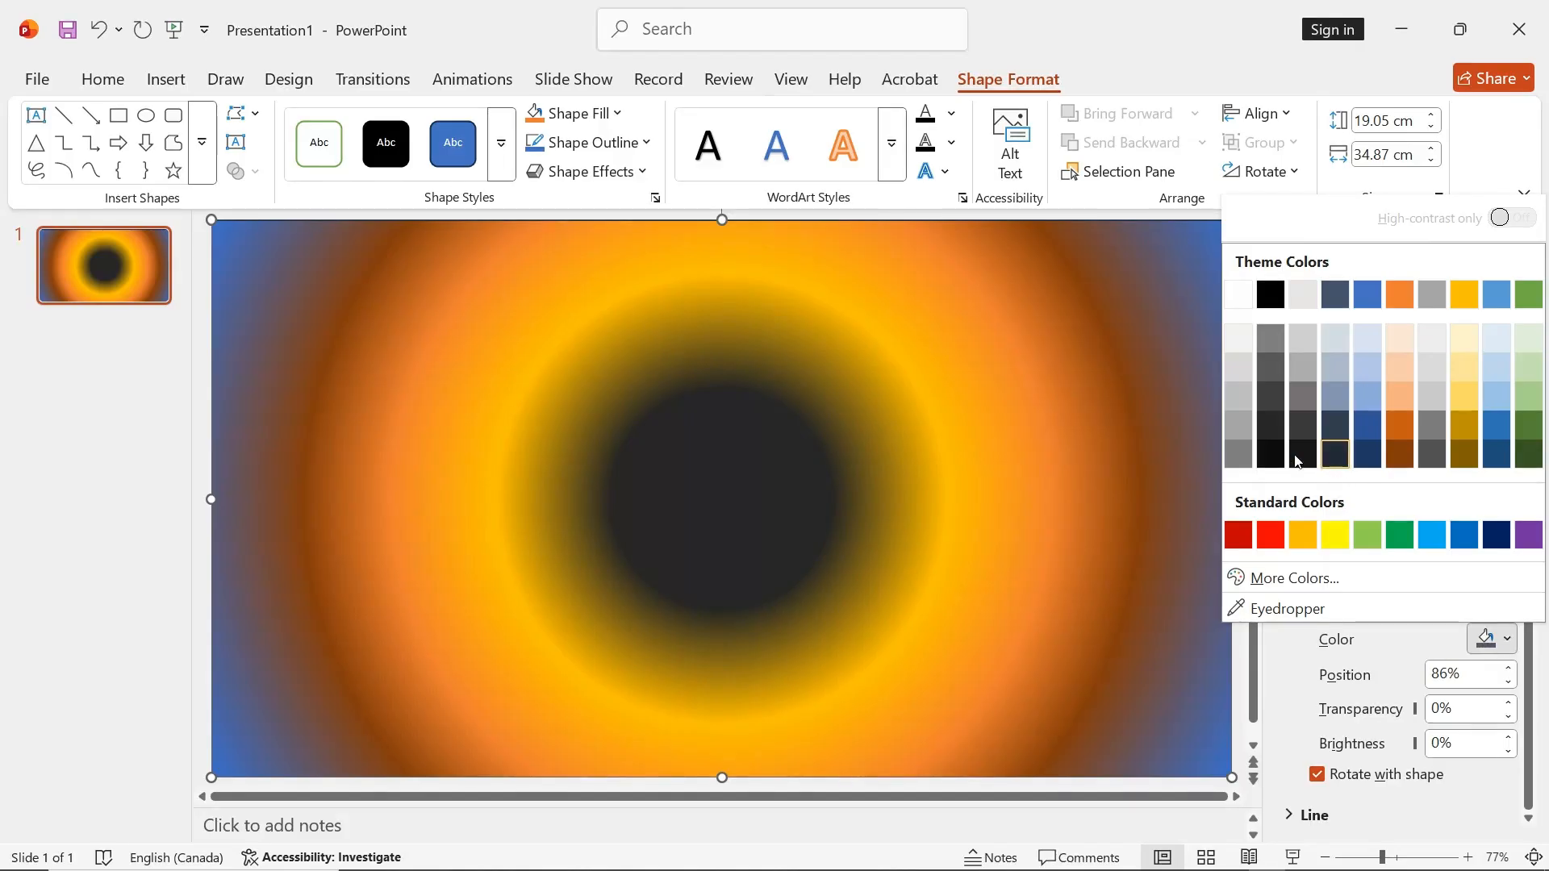
left_click(1273, 424)
left_click(1429, 599)
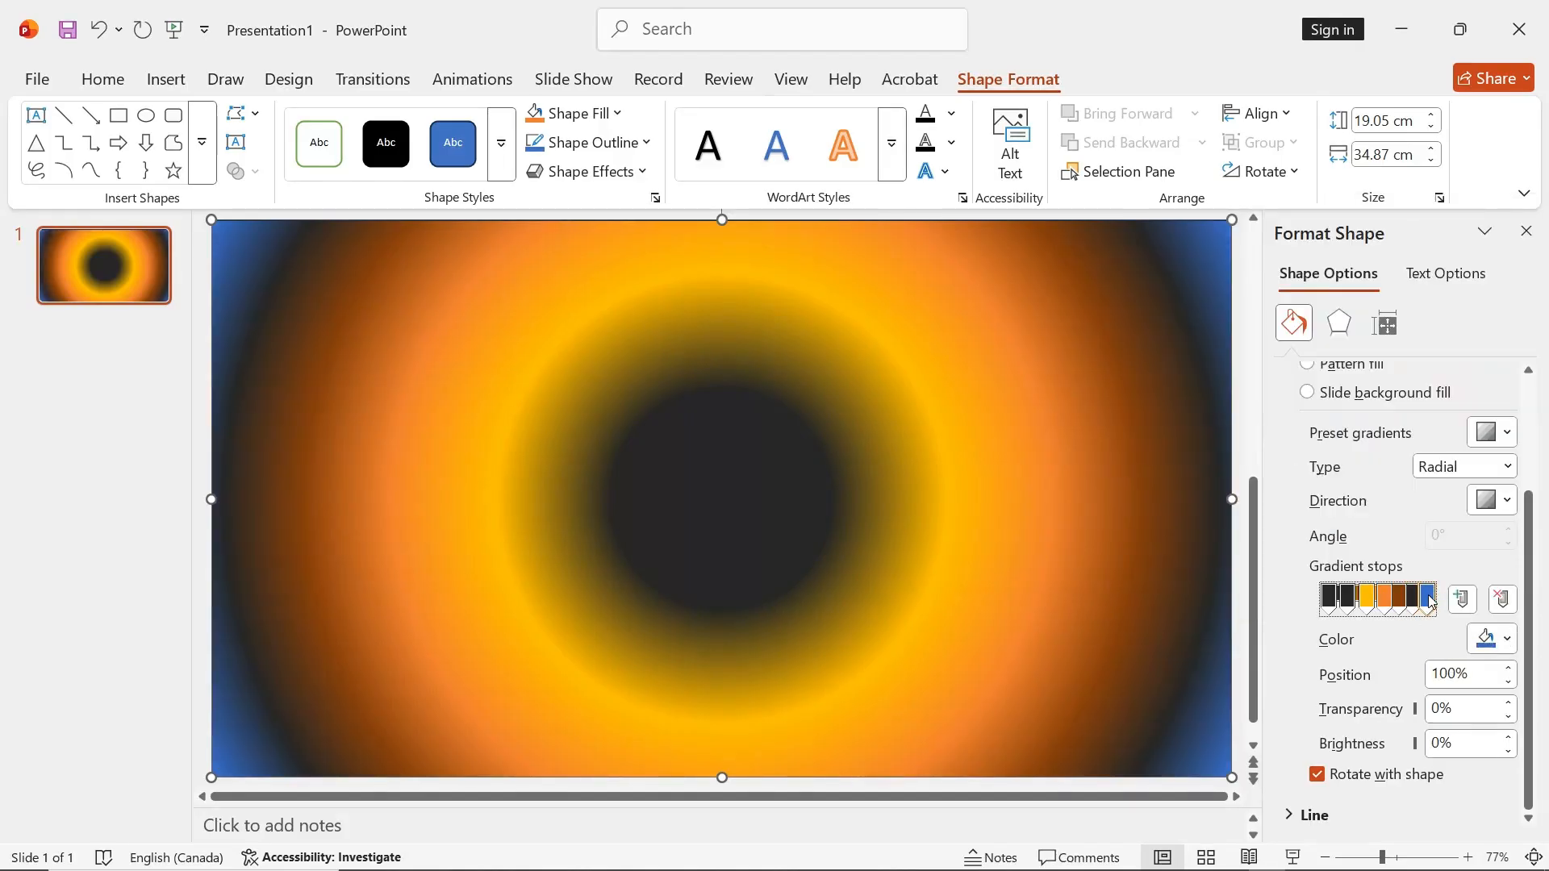
left_click(1508, 641)
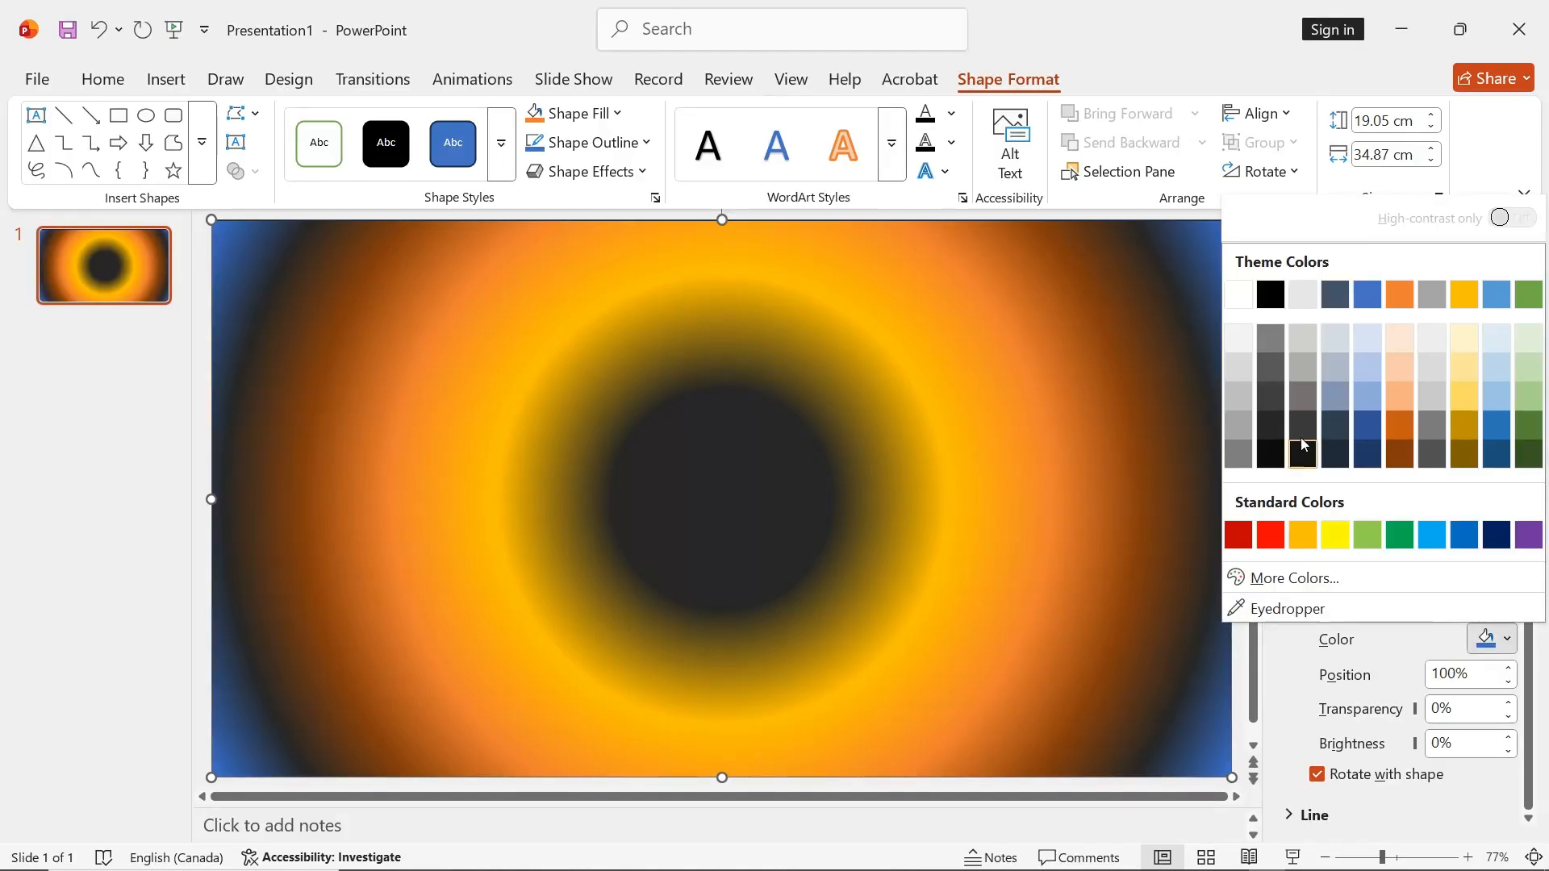
left_click(1279, 426)
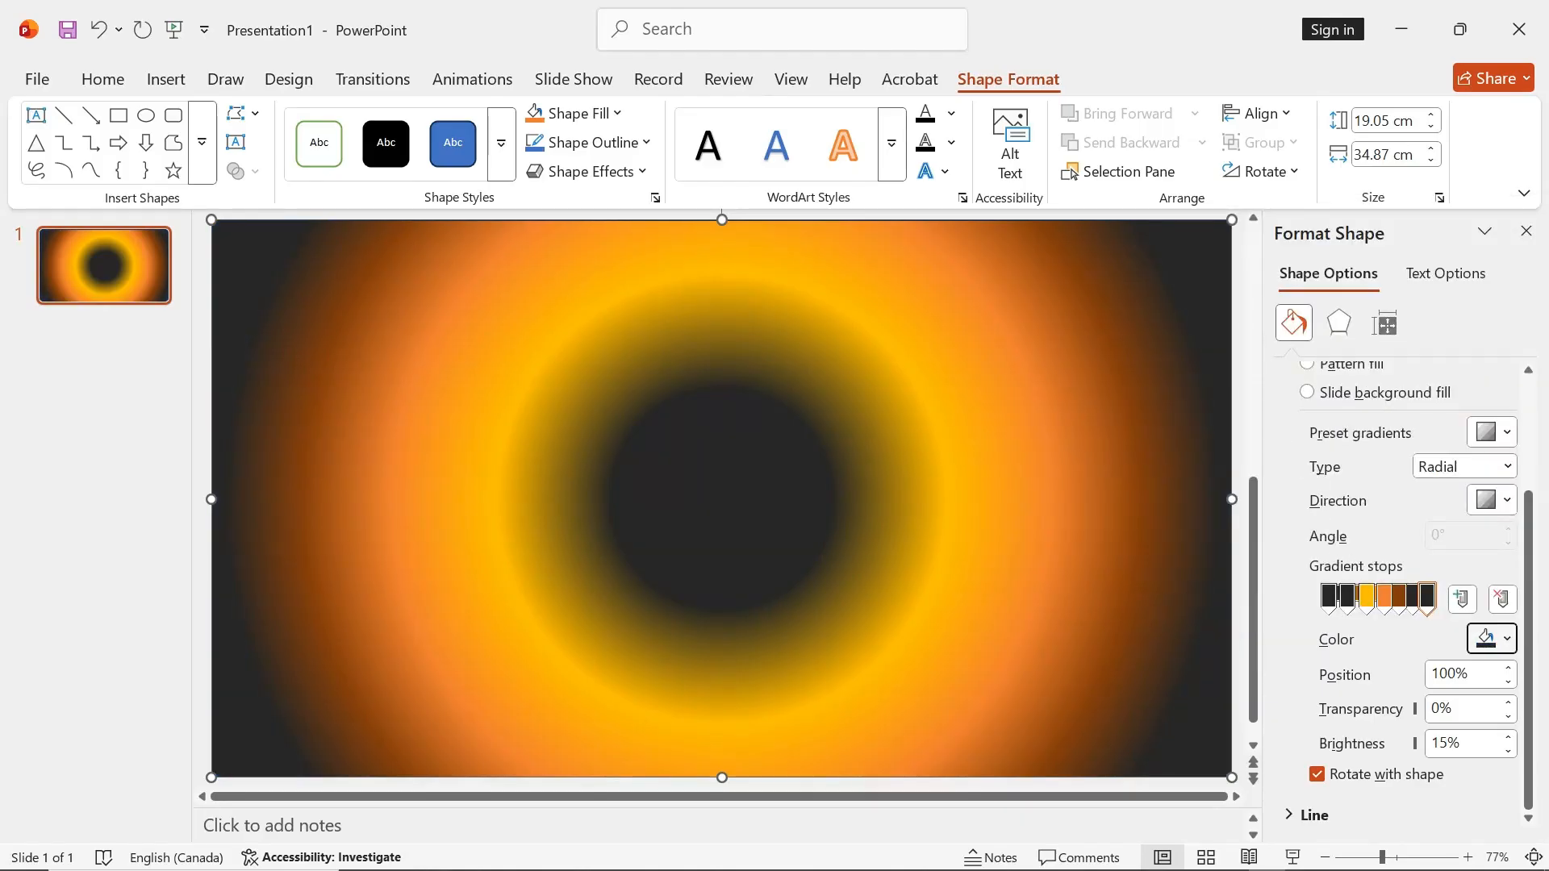
Move the second dark gradient stop to 12% and check the available radial gradient directions
left_click(1348, 601)
left_click_drag(1348, 603, 1342, 604)
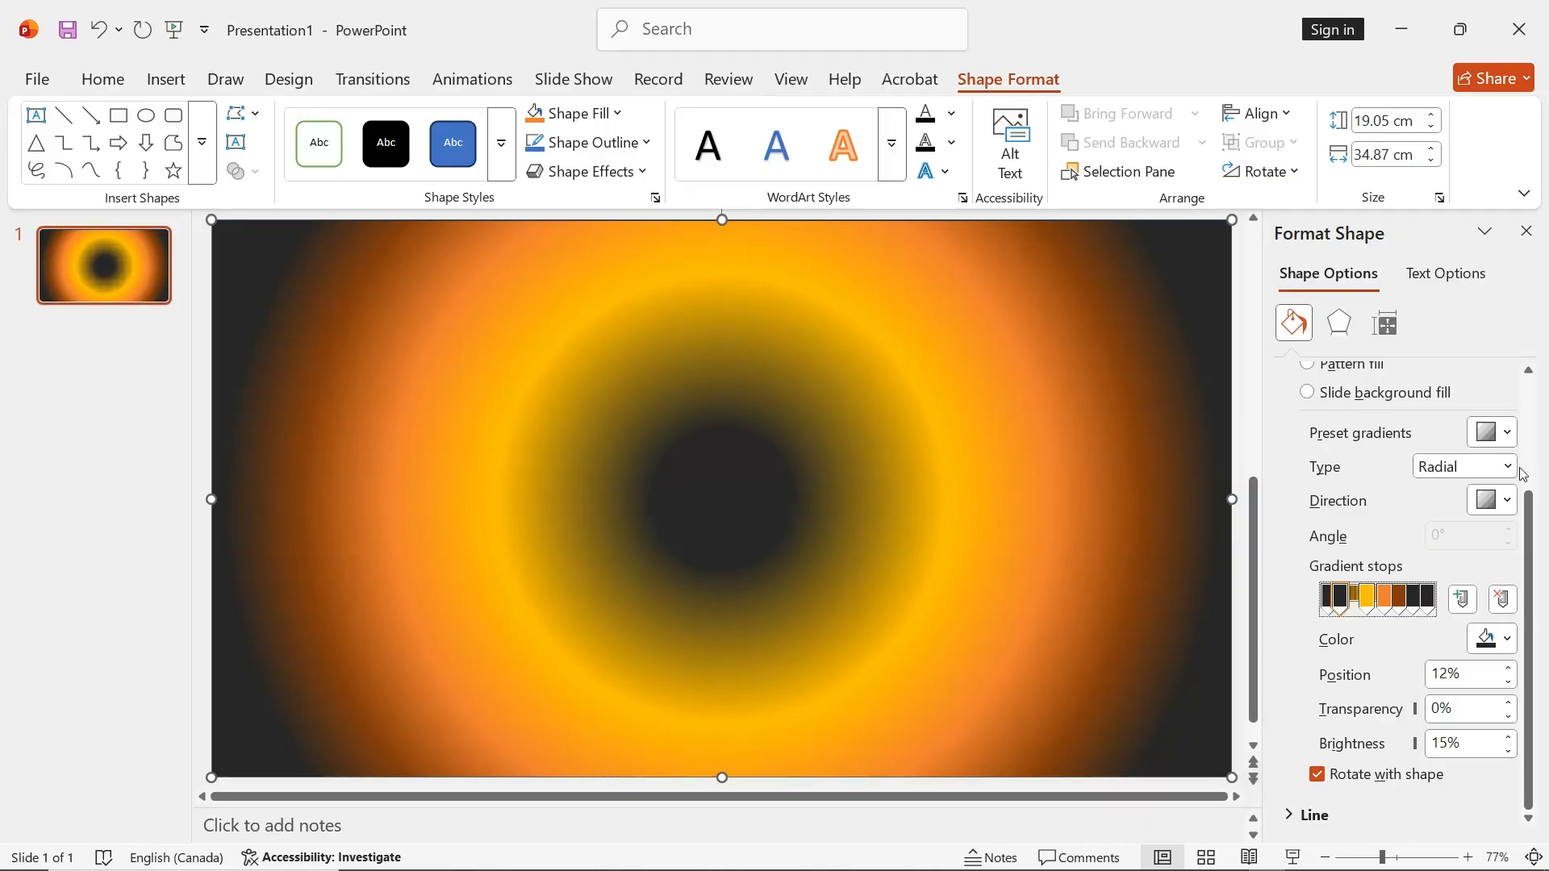
left_click(1512, 500)
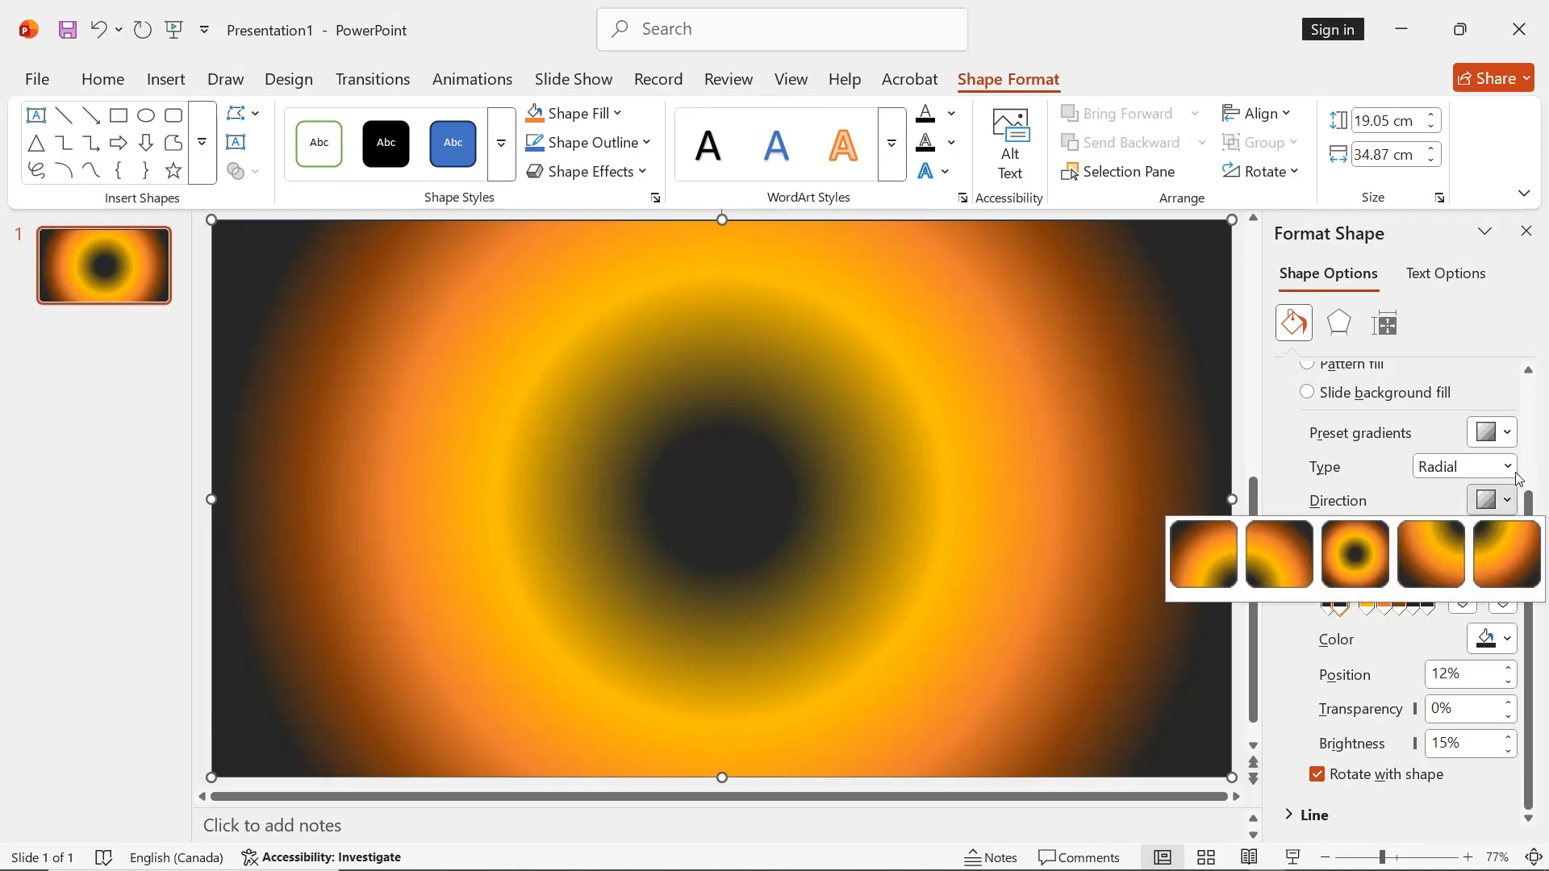
left_click(1538, 456)
Reposition the gradient stops to form a thin yellow ring around the dark center, with the dark orange stop at 40%
mouse_move(1339, 597)
left_mouse_down()
mouse_move(1363, 604)
mouse_move(1332, 613)
mouse_move(1368, 597)
mouse_move(1338, 597)
mouse_move(1398, 598)
mouse_move(1348, 606)
left_mouse_up()
left_click(1329, 597)
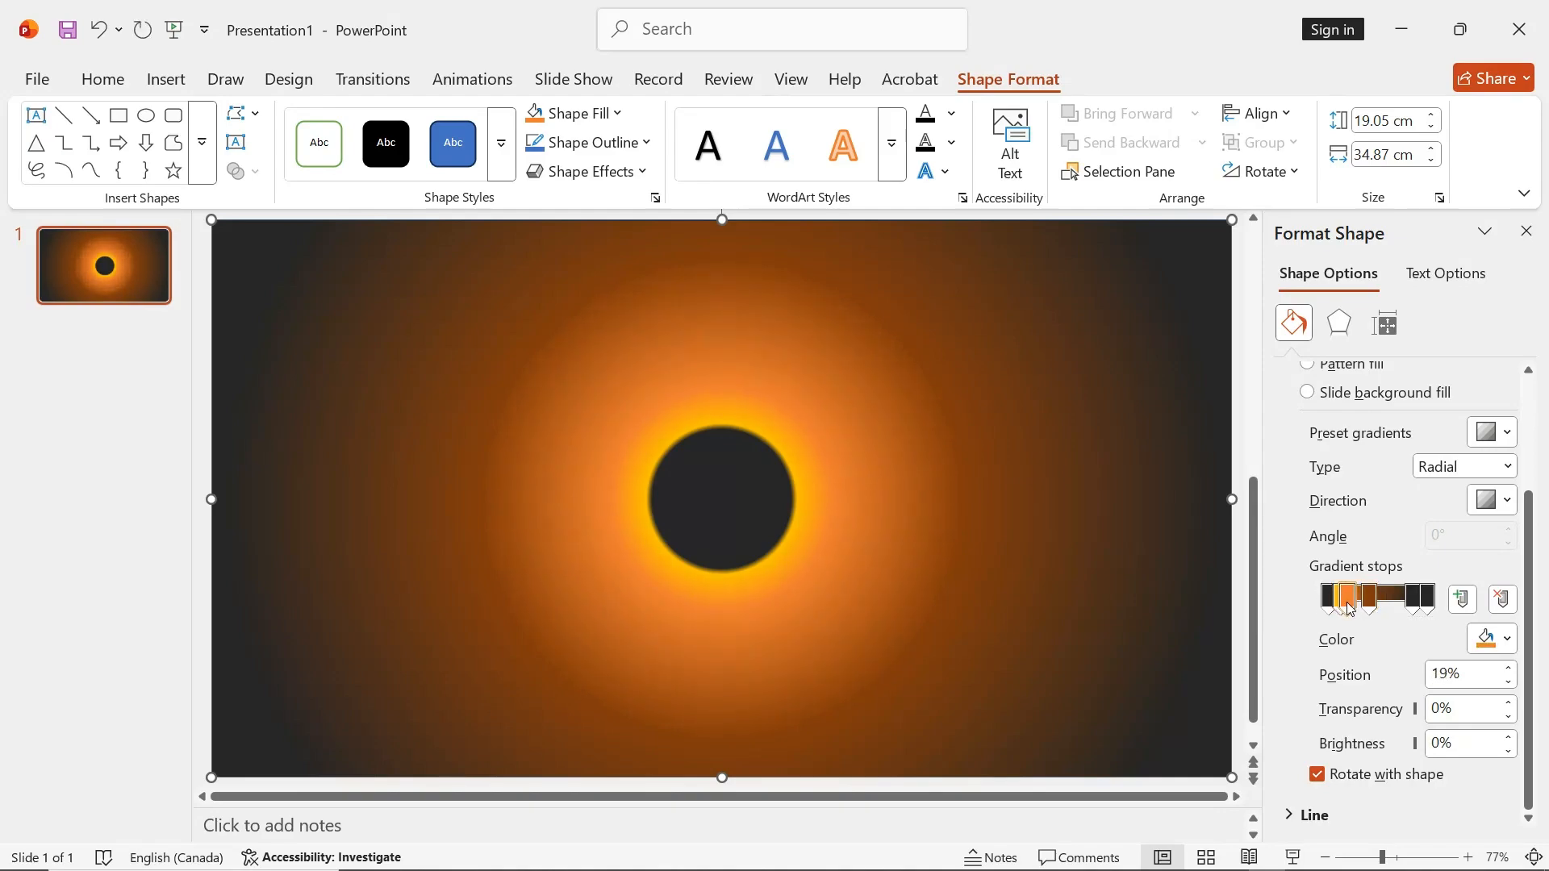
mouse_move(1369, 603)
left_mouse_down()
mouse_move(1354, 598)
mouse_move(1419, 599)
mouse_move(1368, 612)
left_mouse_up()
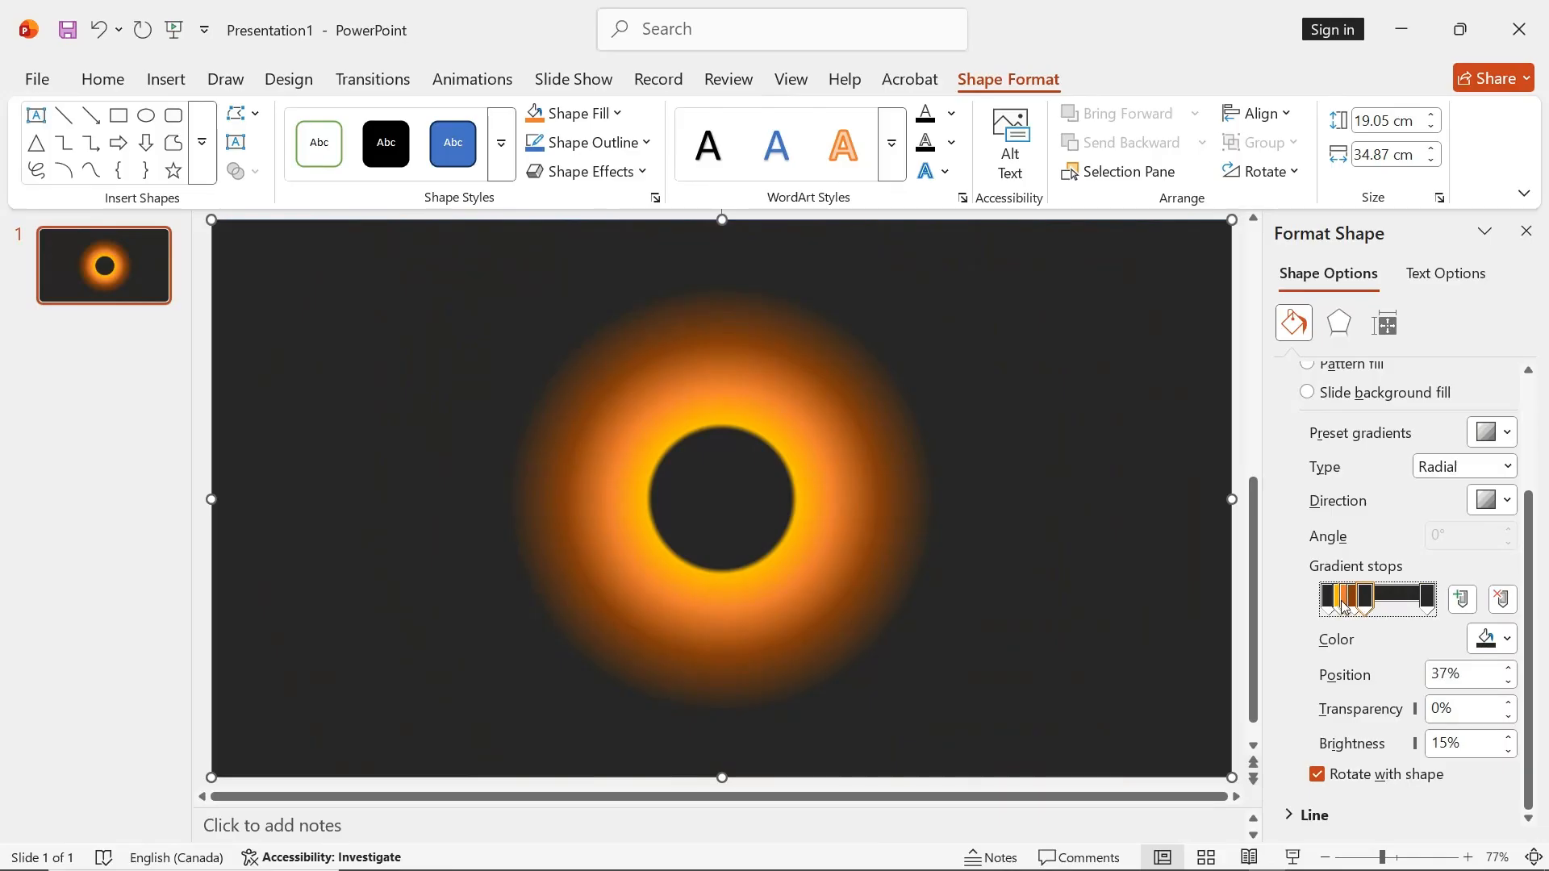
mouse_move(1366, 598)
left_mouse_down()
mouse_move(1391, 602)
mouse_move(1371, 603)
left_mouse_up()
left_click(1362, 600)
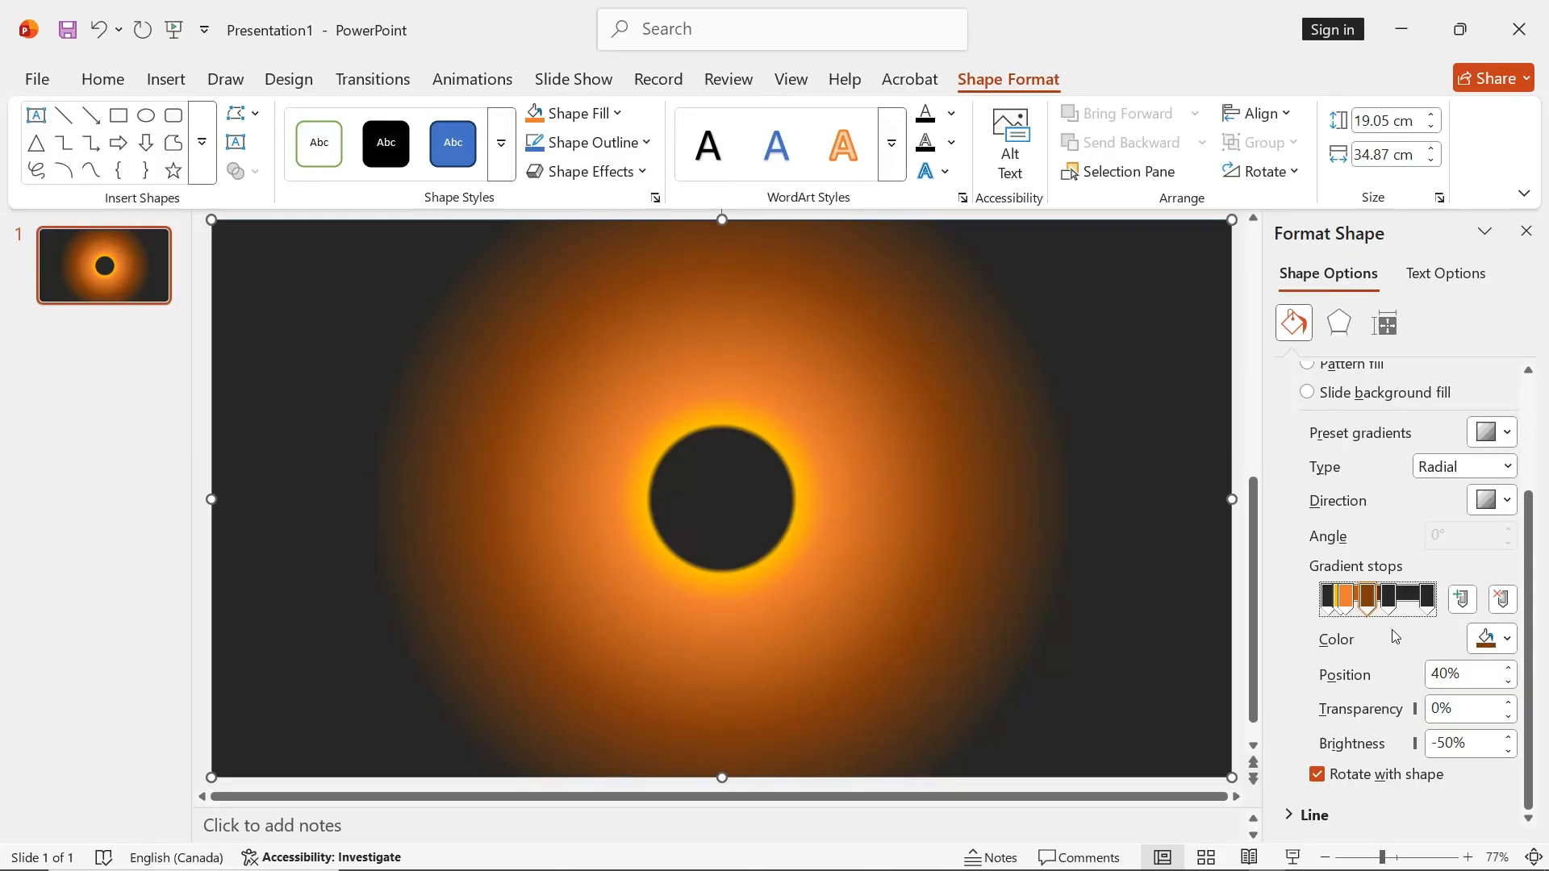
Apply the first bevel preset to the full-slide gradient rectangle
left_click(1040, 452)
left_click(616, 173)
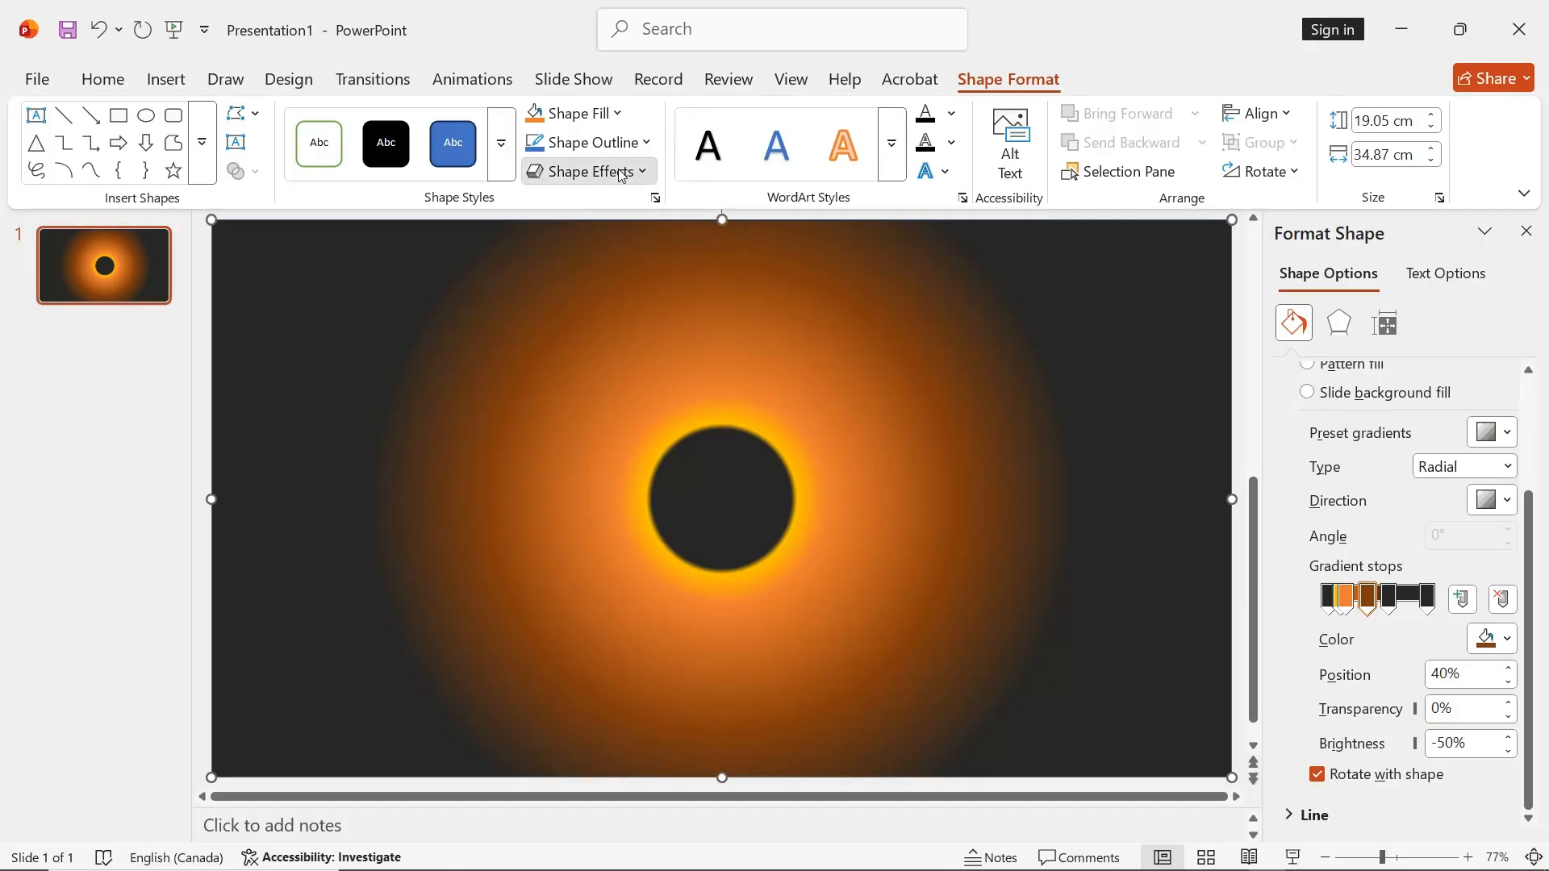
mouse_move(628, 471)
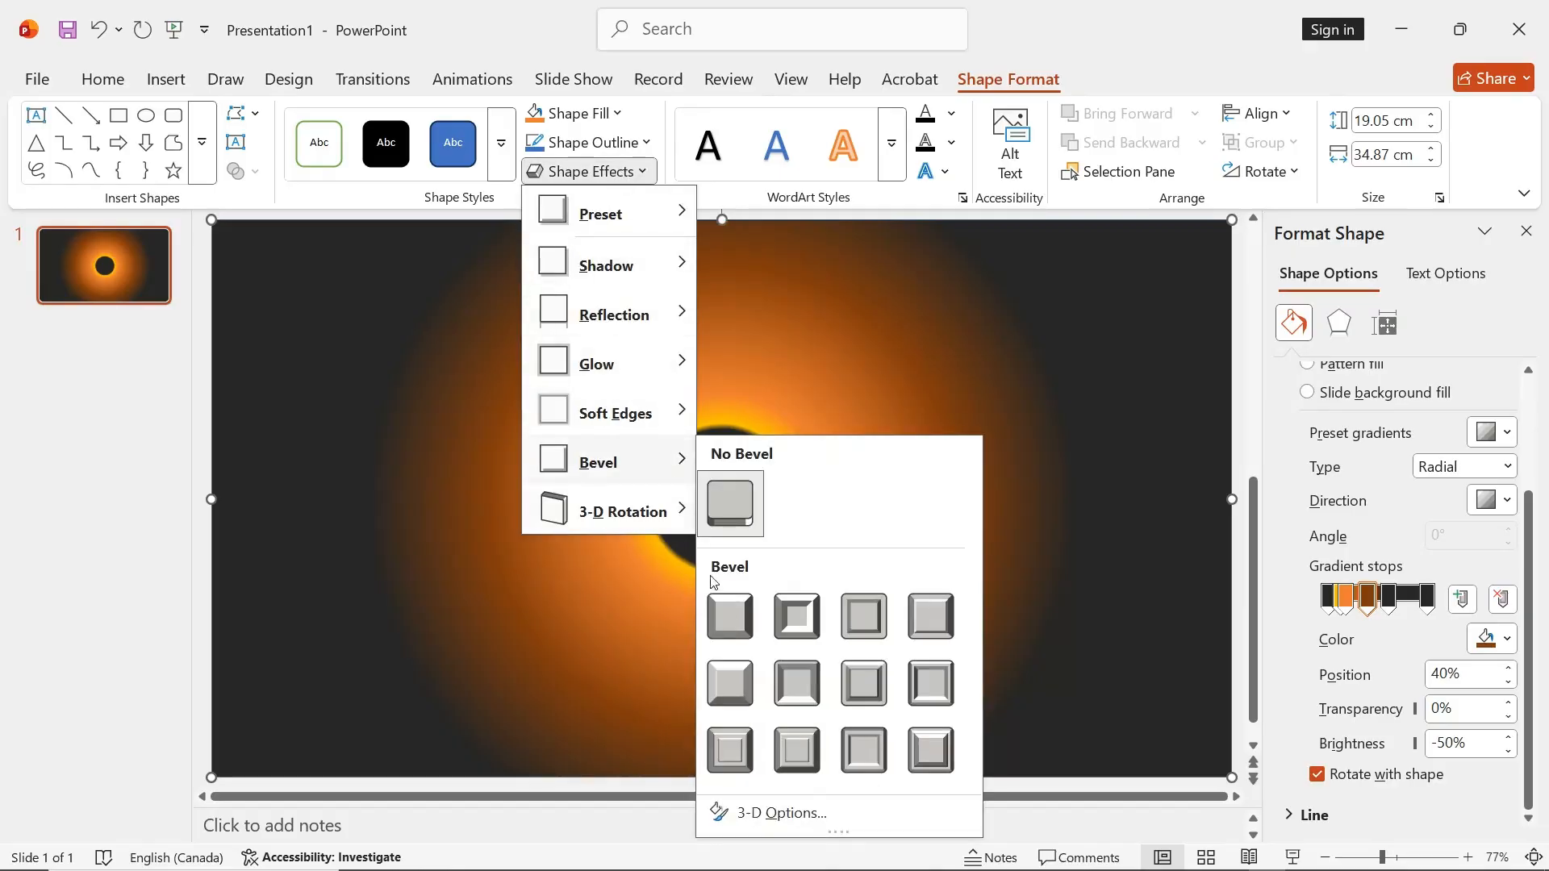
left_click(728, 618)
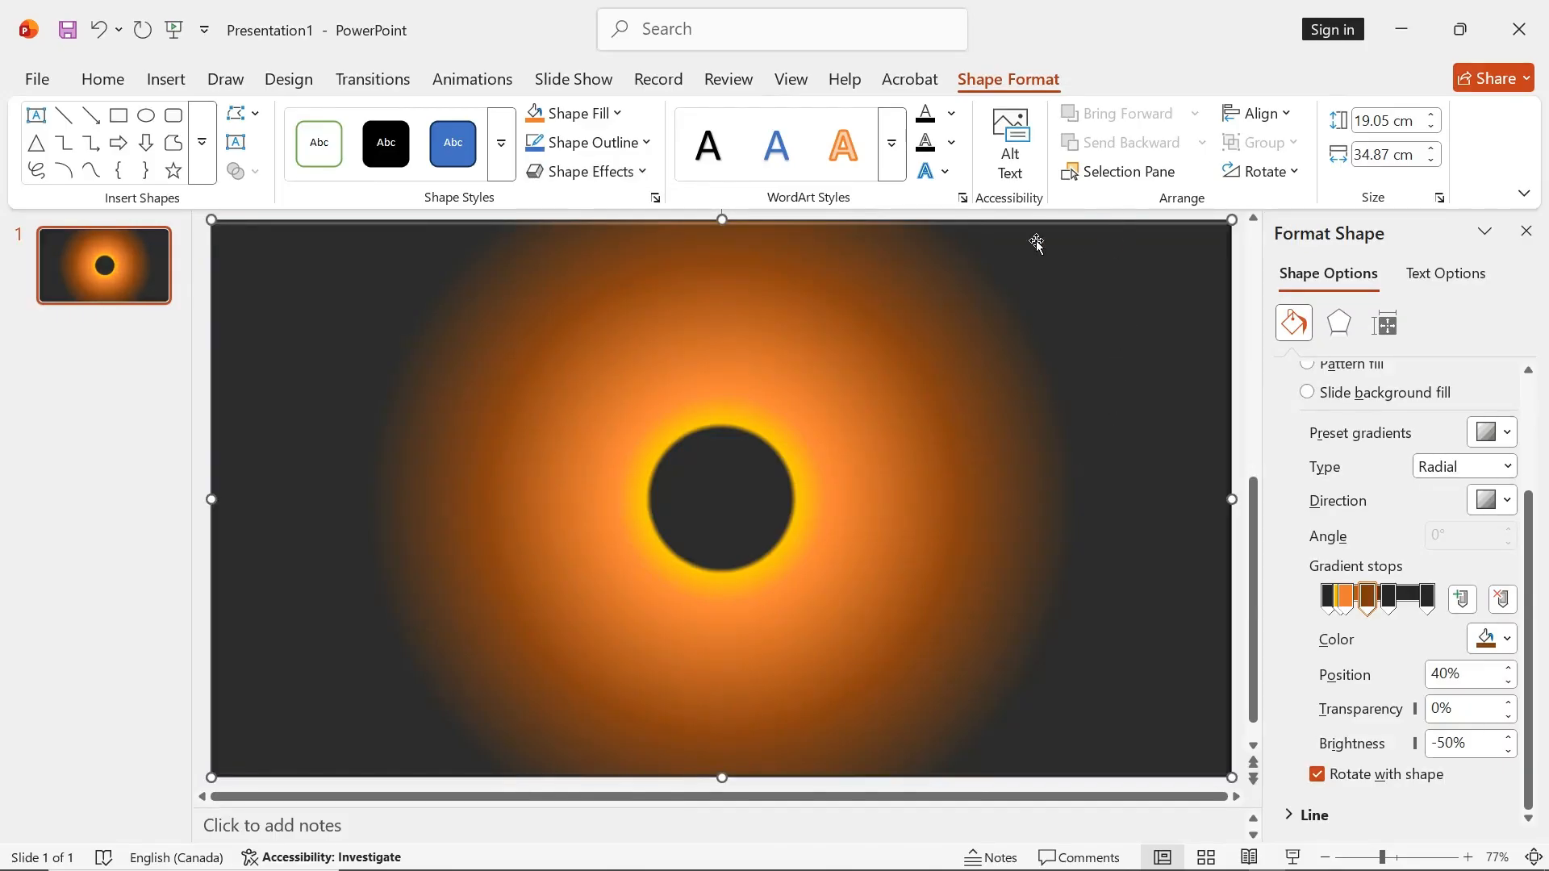
Set the rectangle's top bevel to a width of 20 pt and a height of 9.5 pt
left_click(1342, 324)
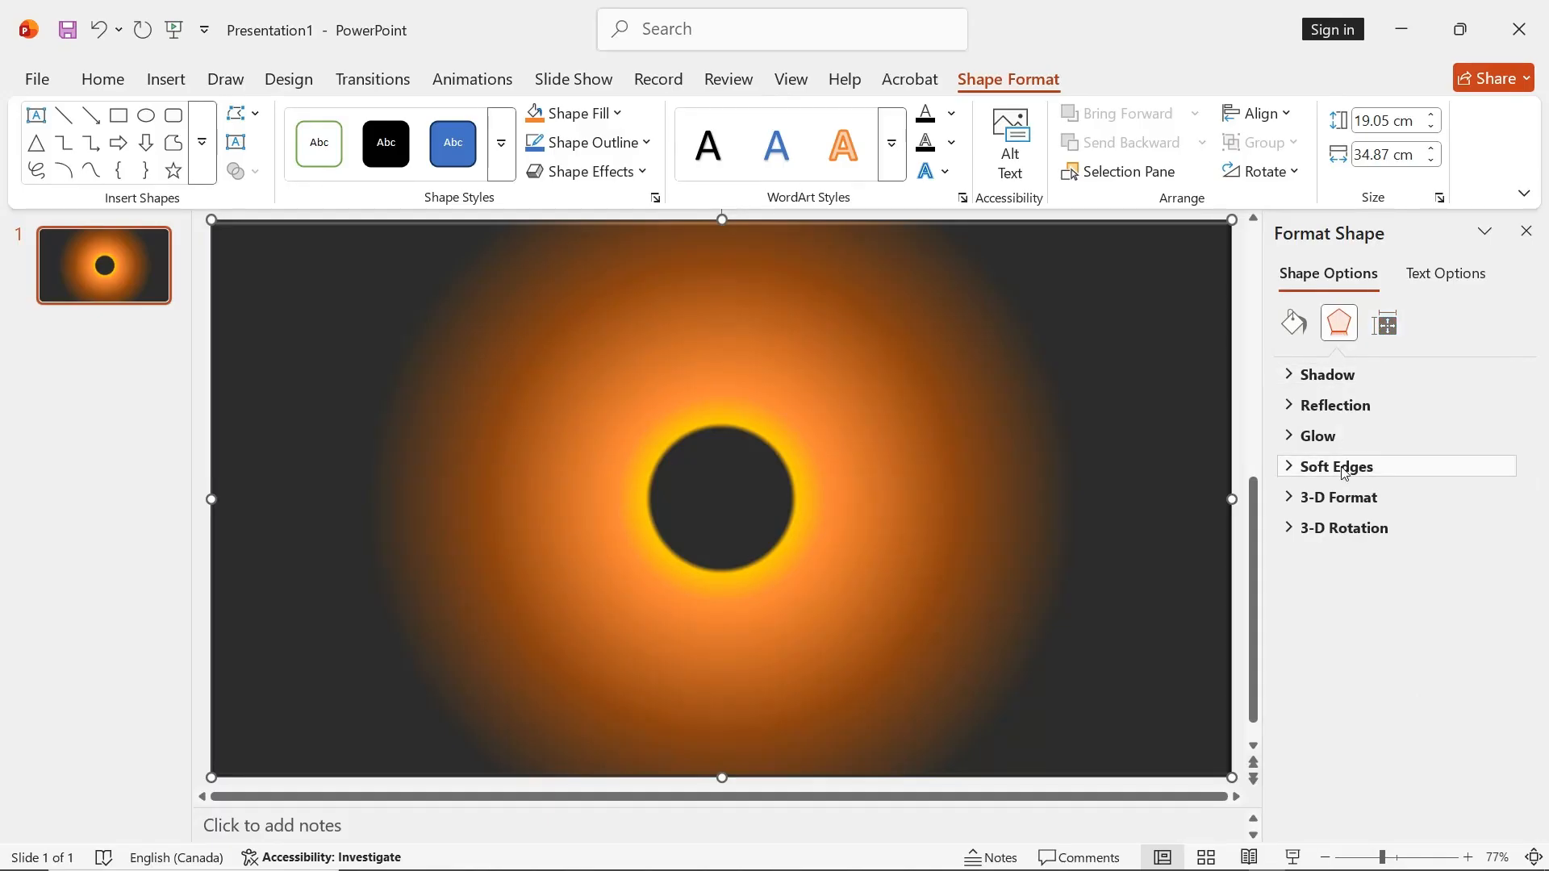
left_click(1288, 498)
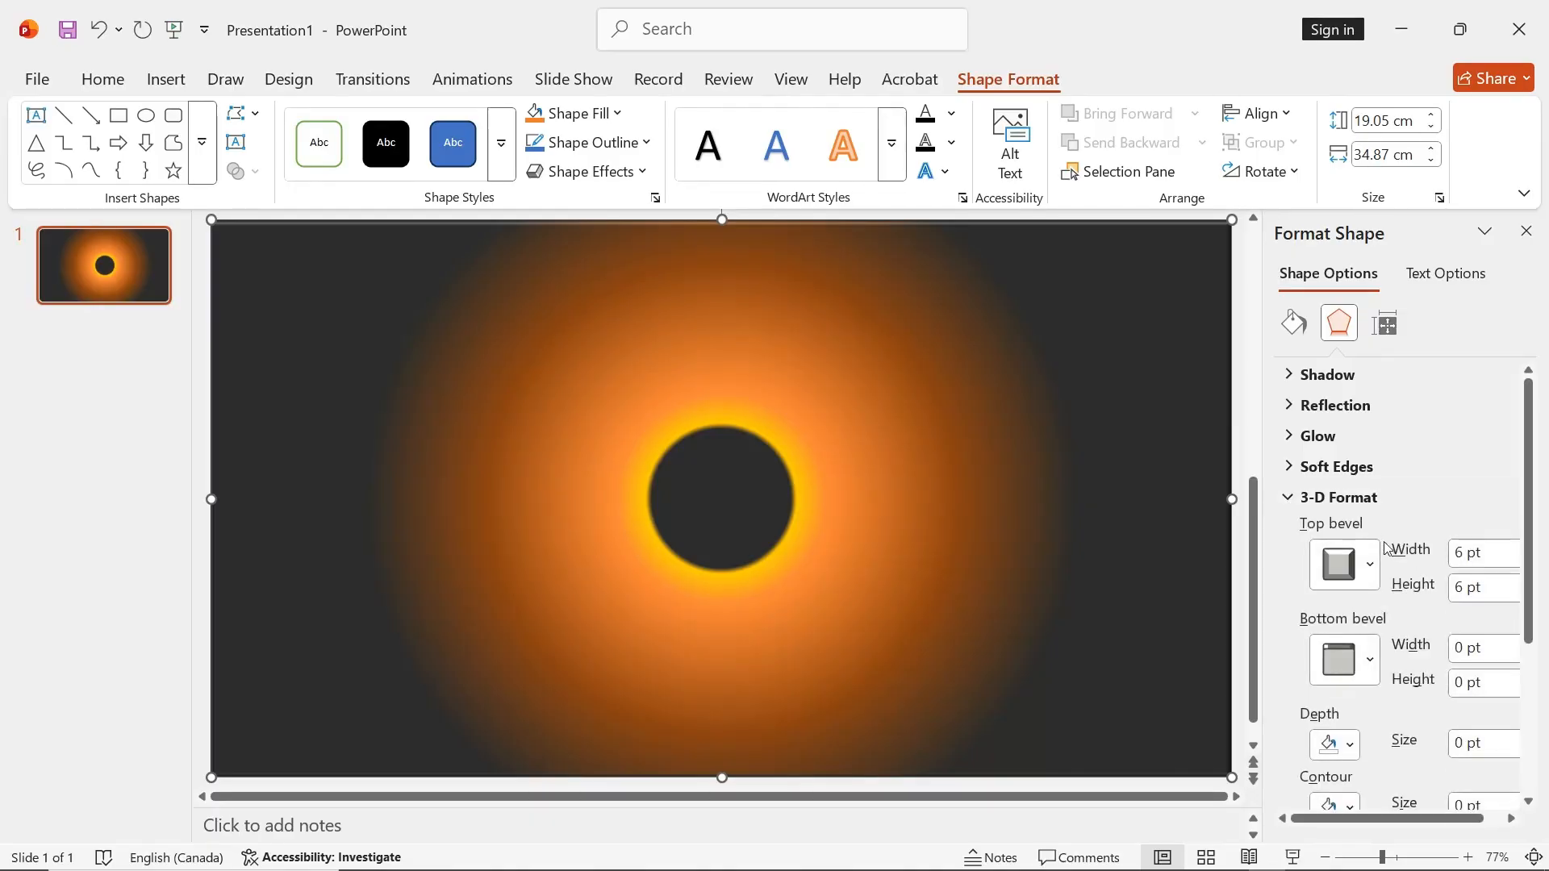
scroll(1406, 555, "down", 1)
left_click(1471, 501)
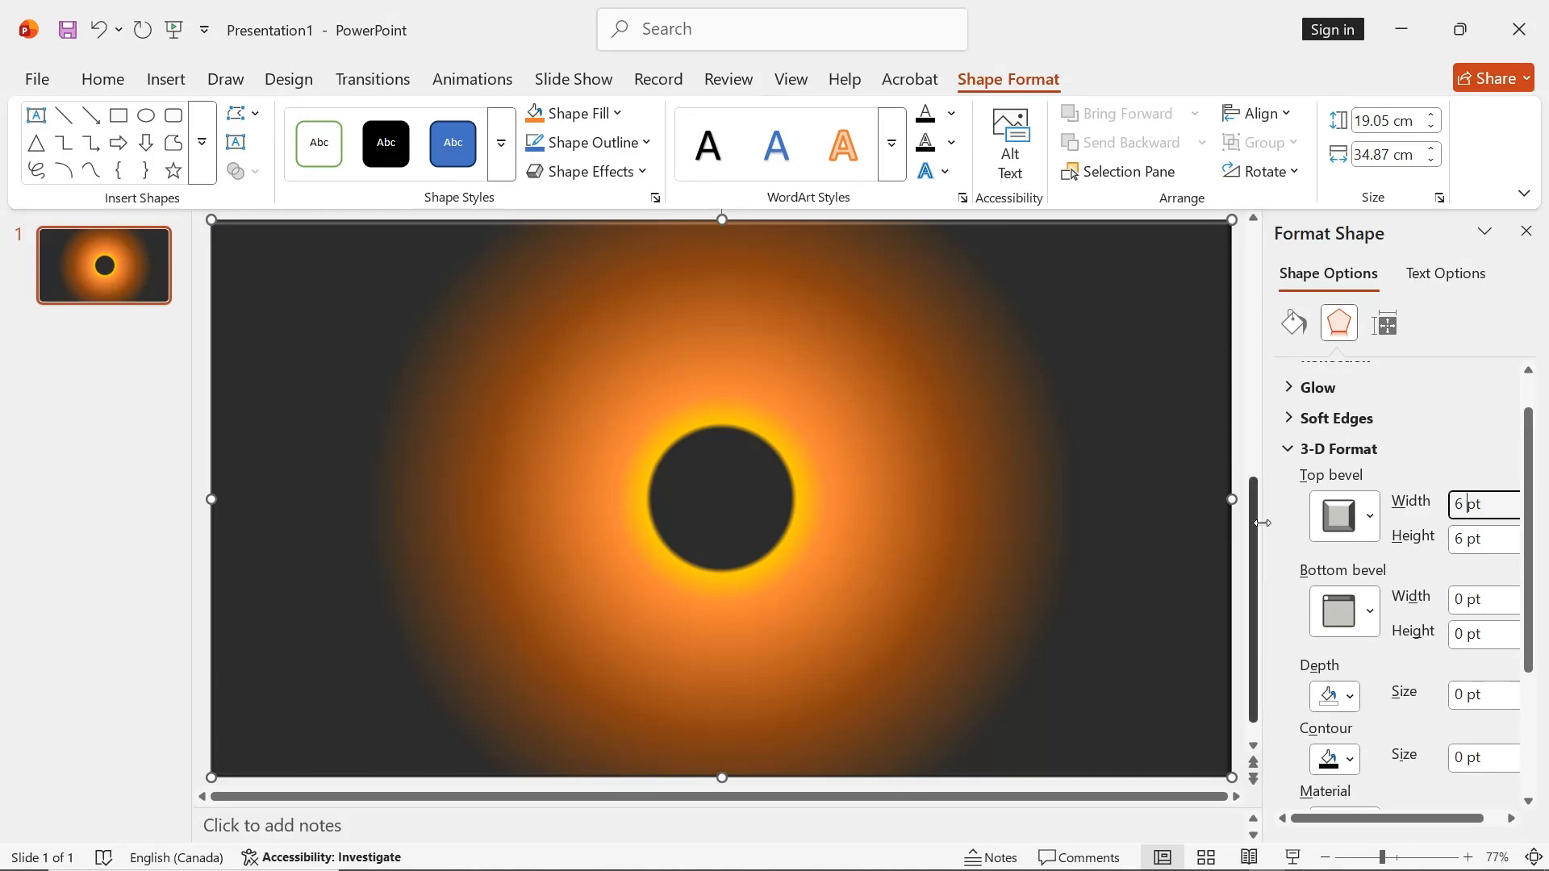
left_click_drag(1263, 528, 1170, 530)
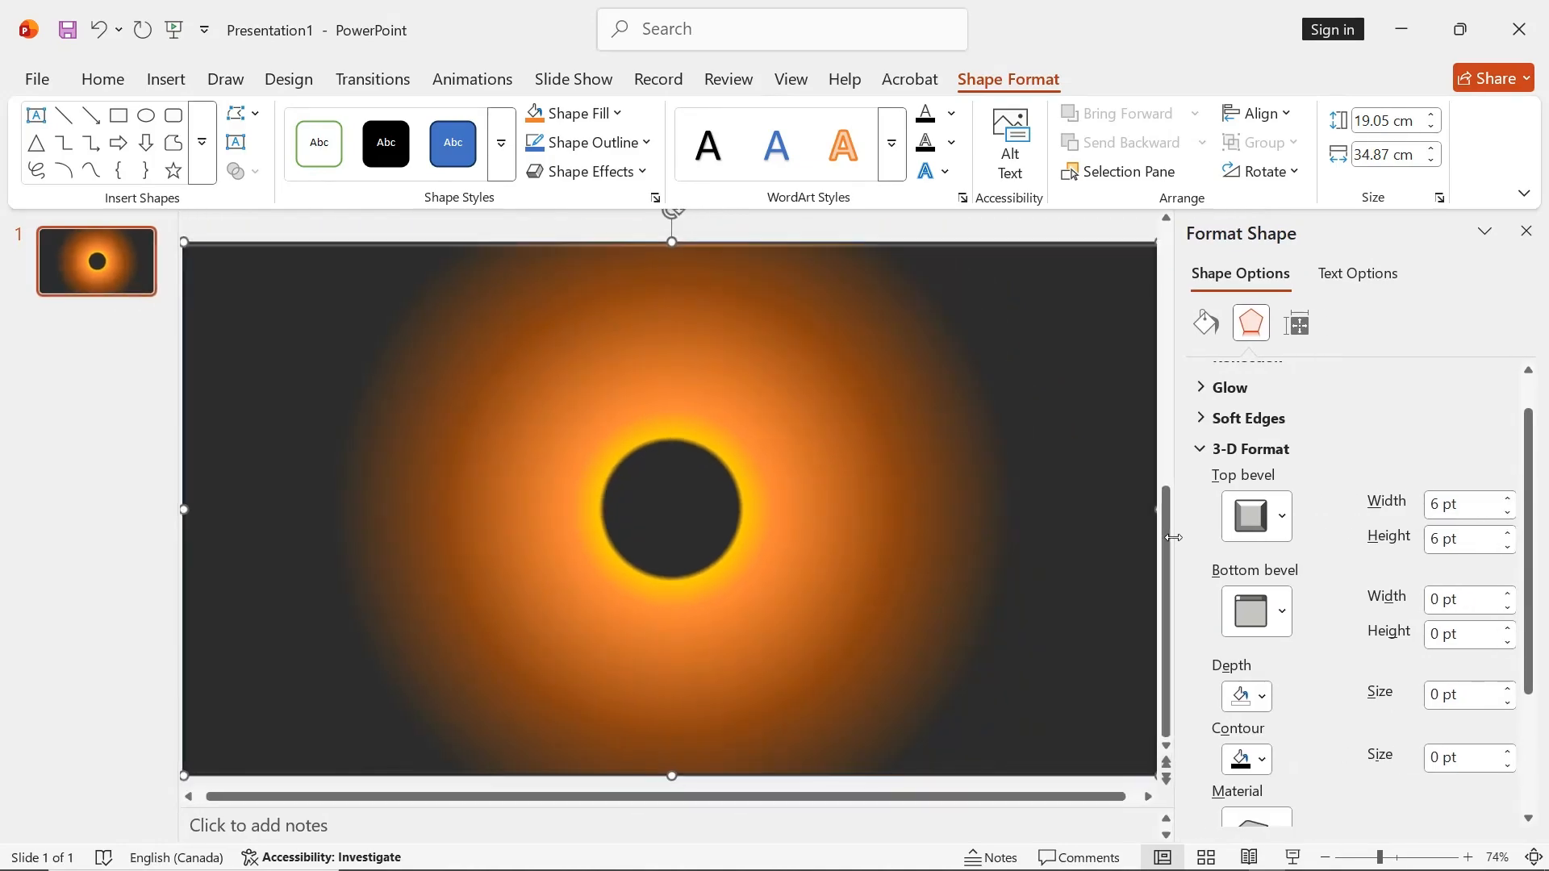
left_click_drag(1508, 501, 1508, 502)
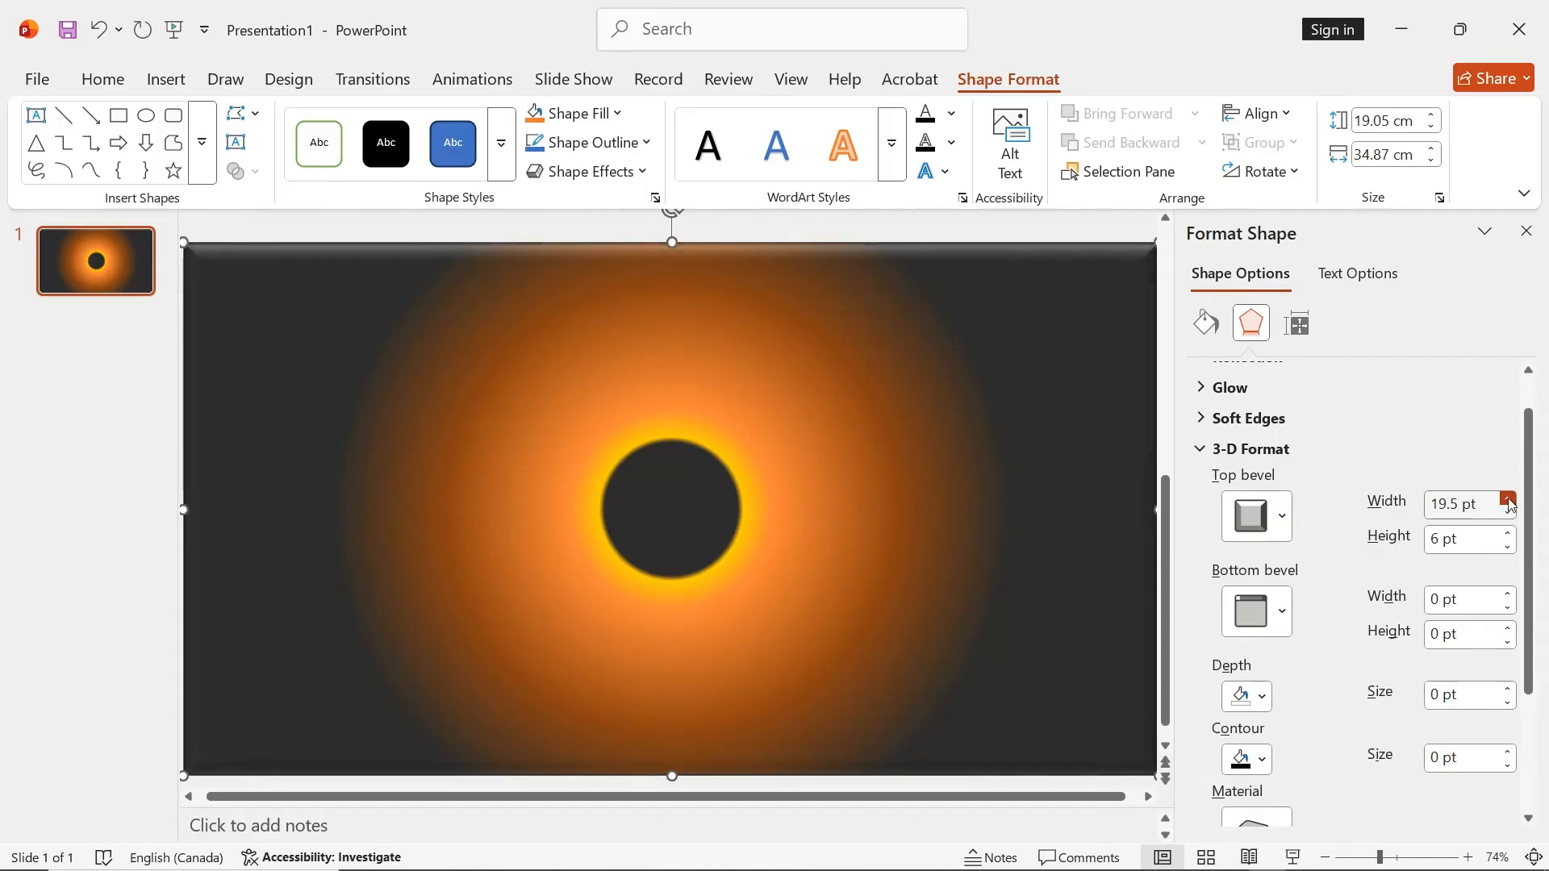
left_click(1509, 502)
left_click(1507, 547)
left_click_drag(1508, 534, 1511, 548)
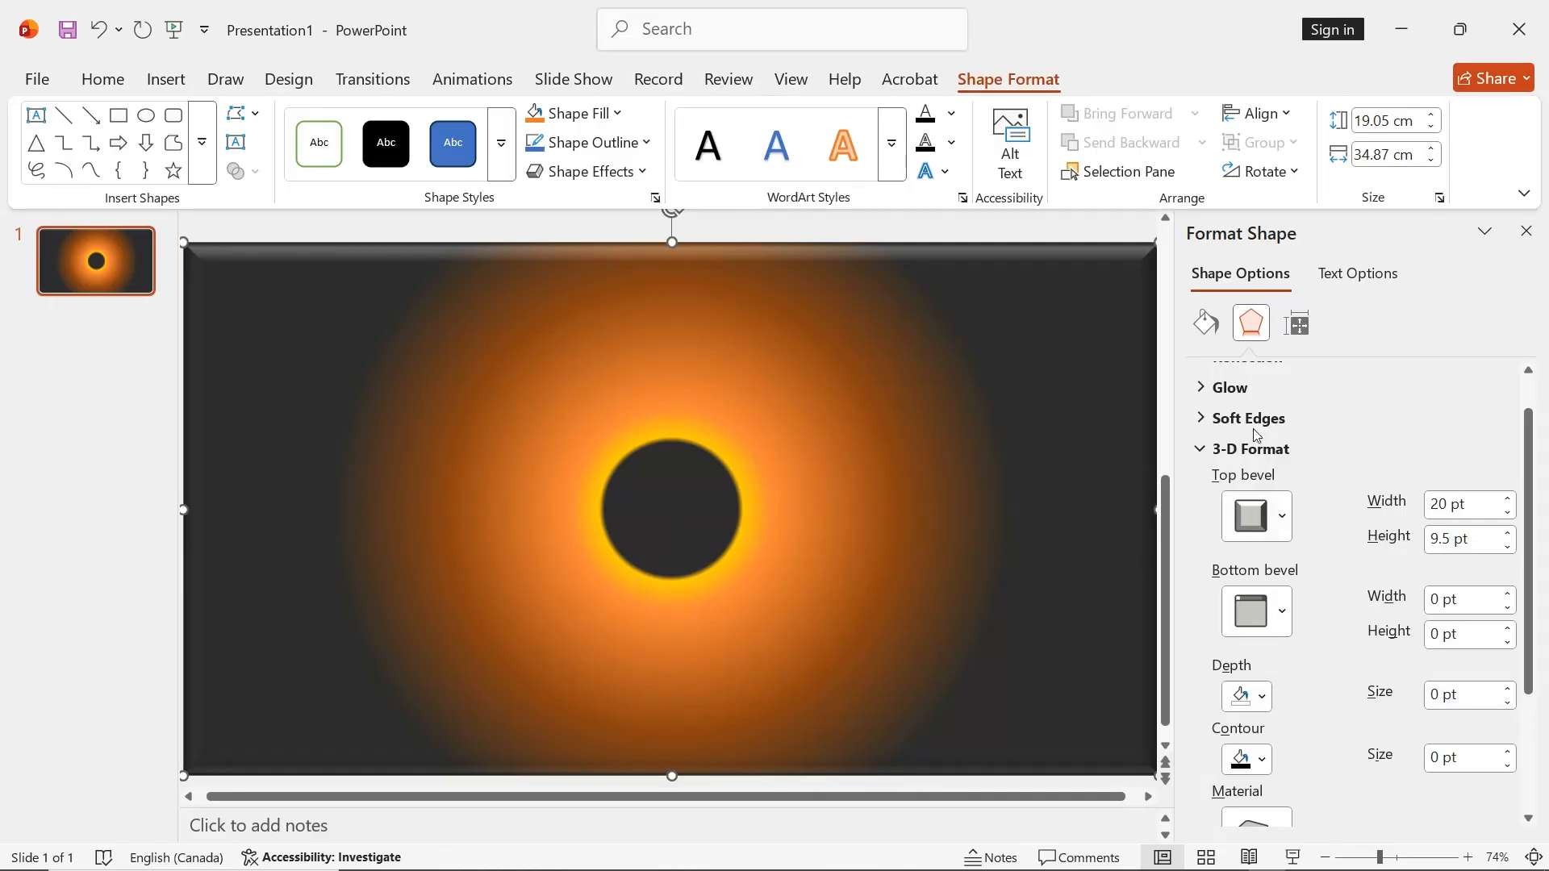
Move the rectangle's first dark gradient stop to 13% and the bright orange stop to 20%
left_click(1204, 322)
scroll(1335, 549, "down", 3)
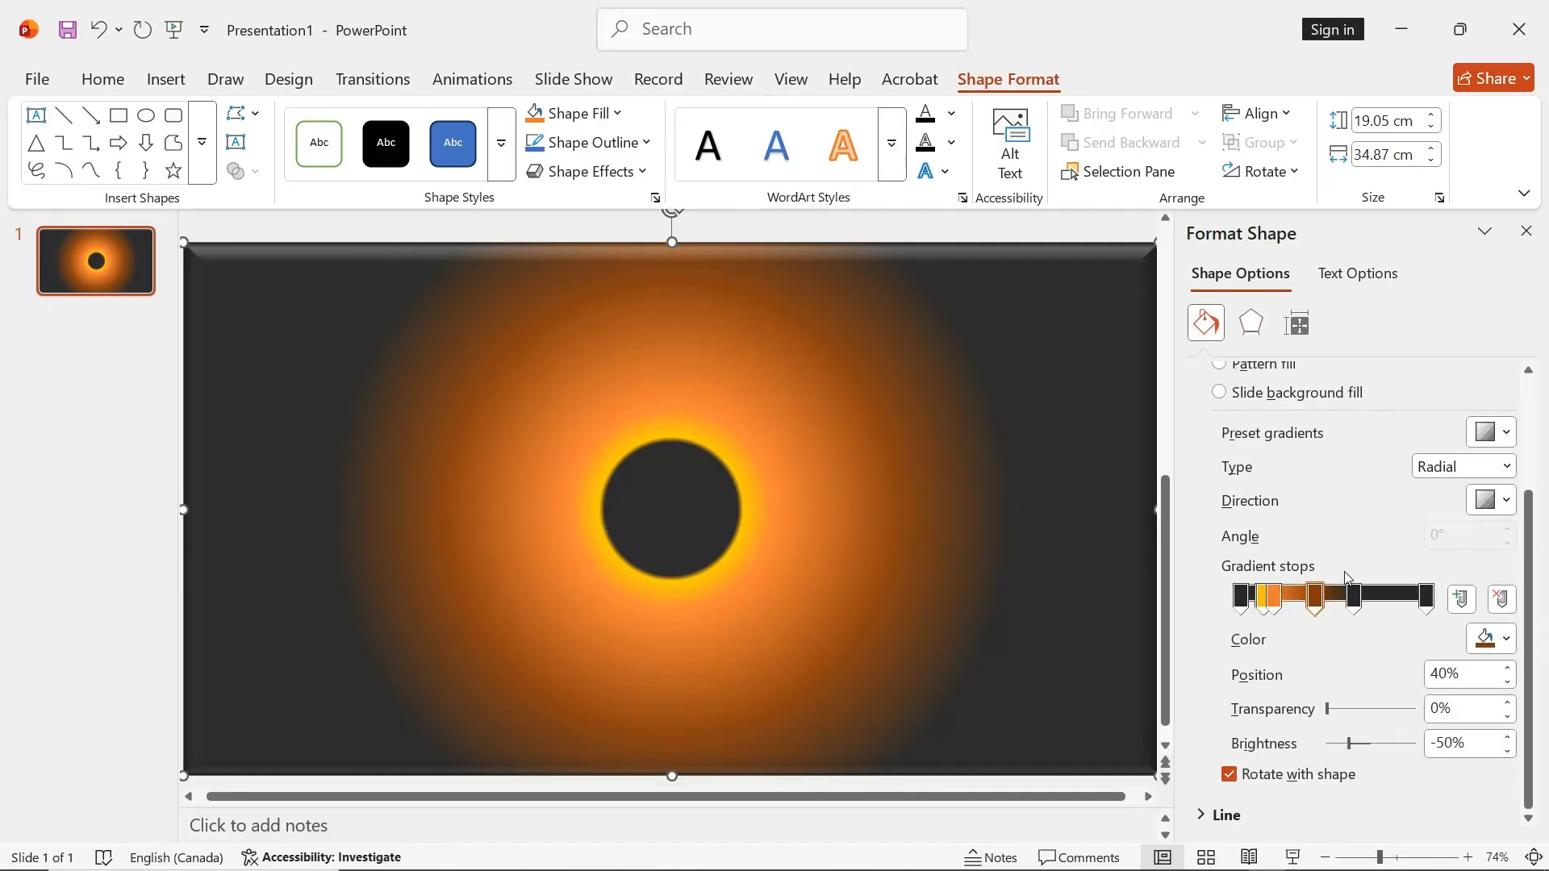
left_click(1243, 601)
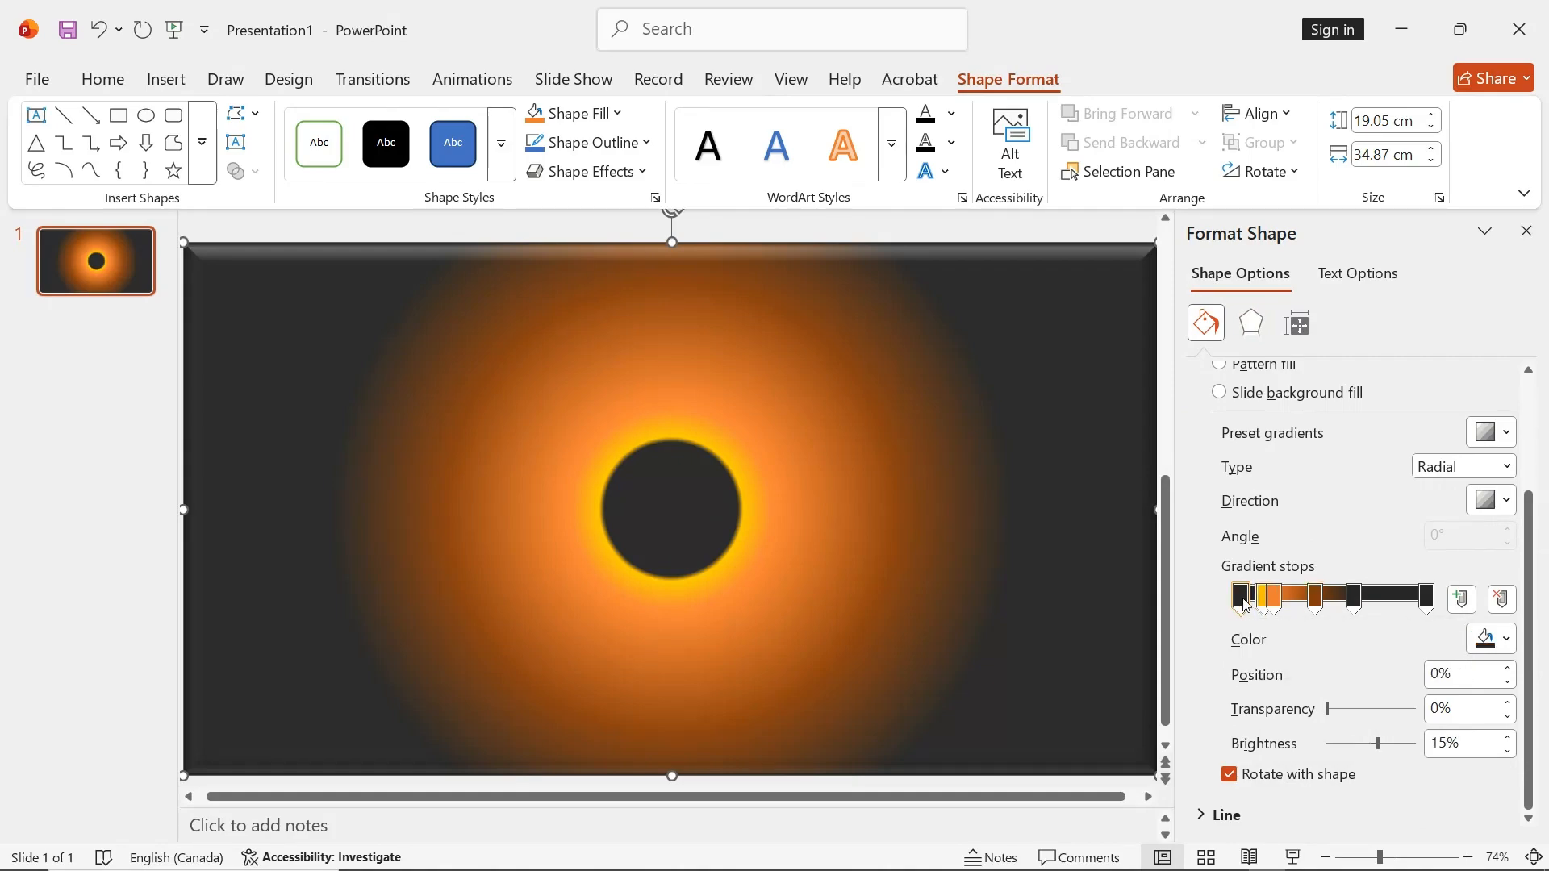
left_click_drag(1243, 602, 1268, 596)
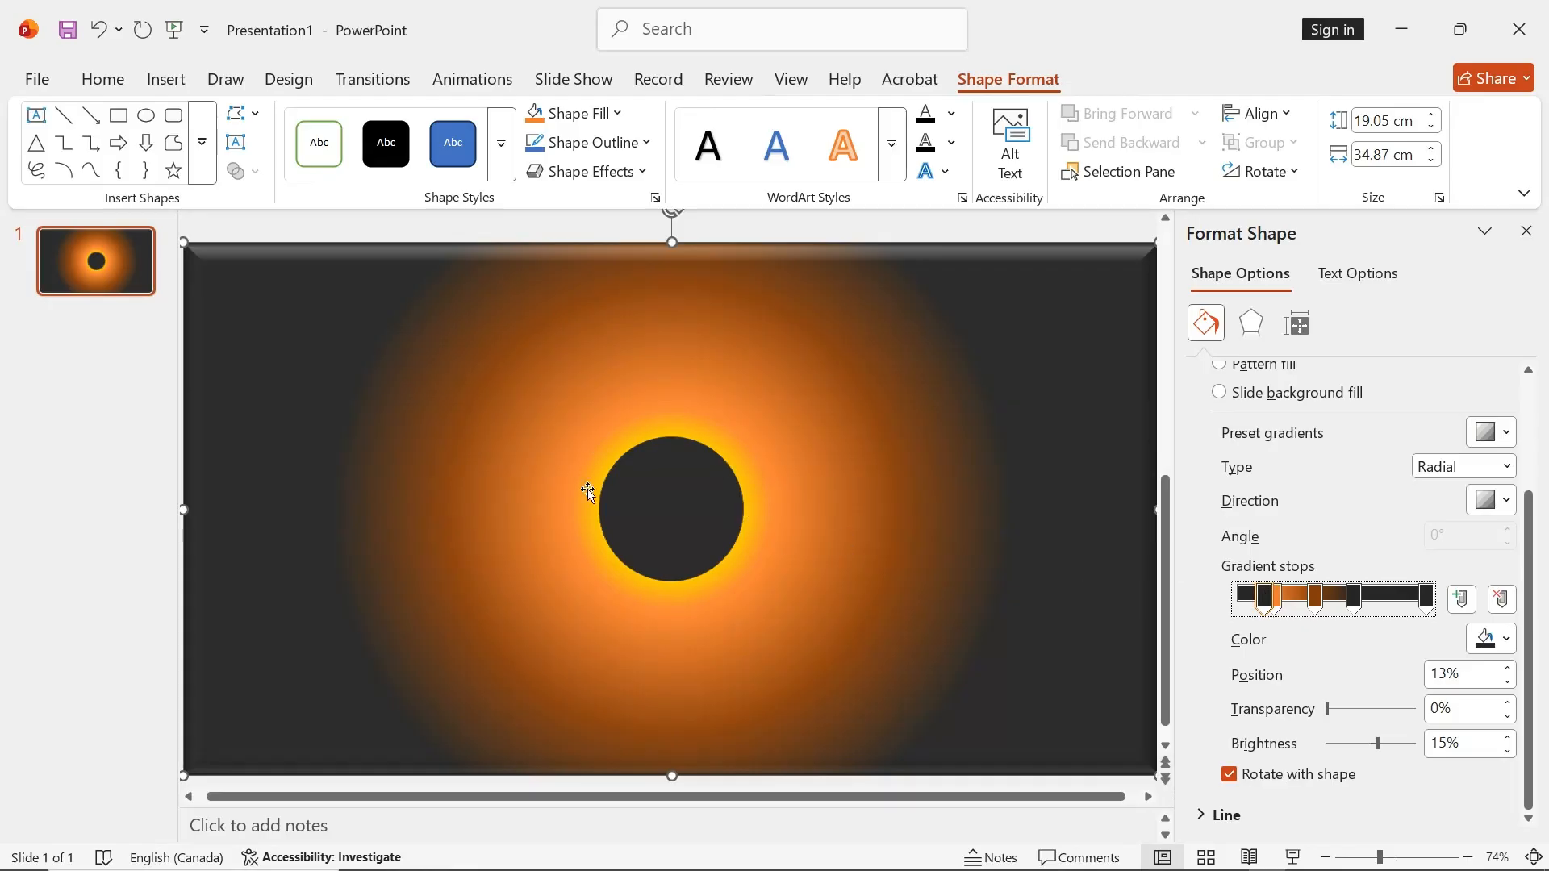
left_click(1280, 601)
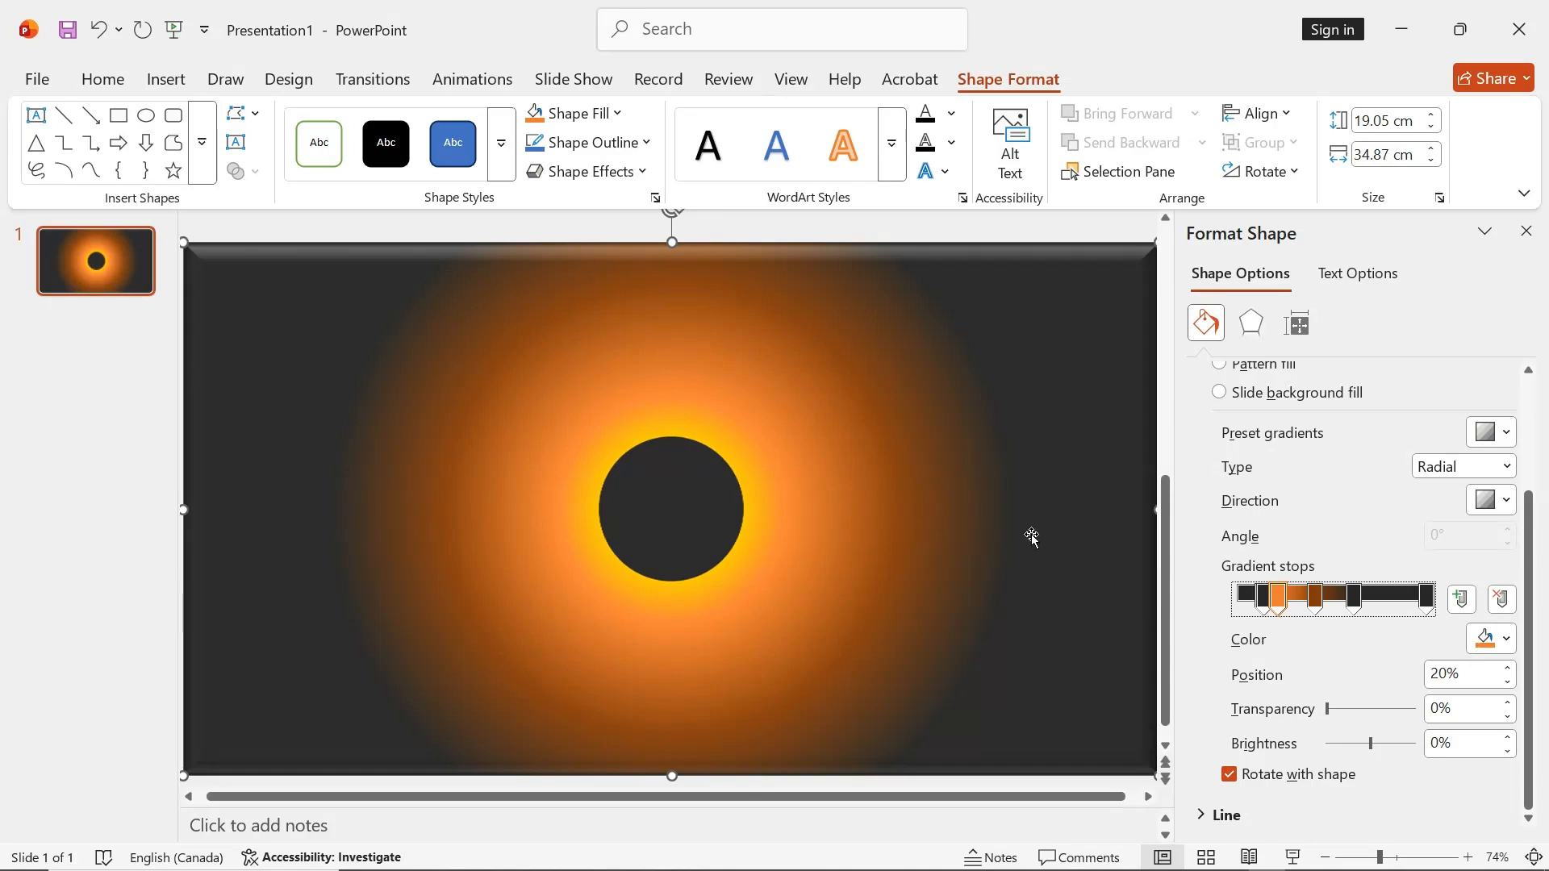
Apply the Morph transition to the slide and duplicate the slide
left_click(359, 78)
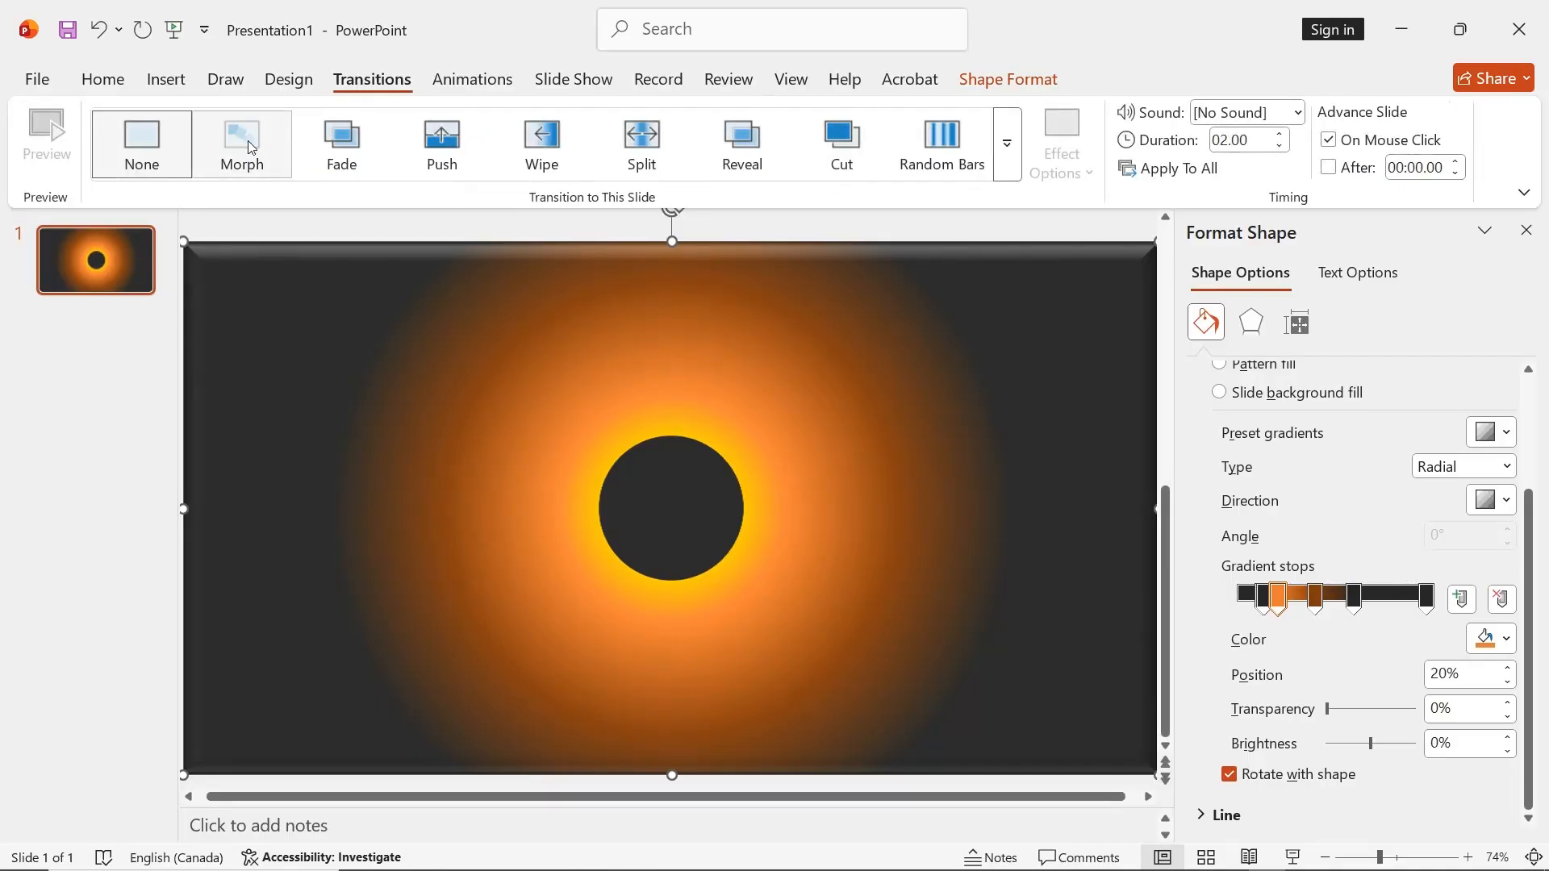
left_click(250, 145)
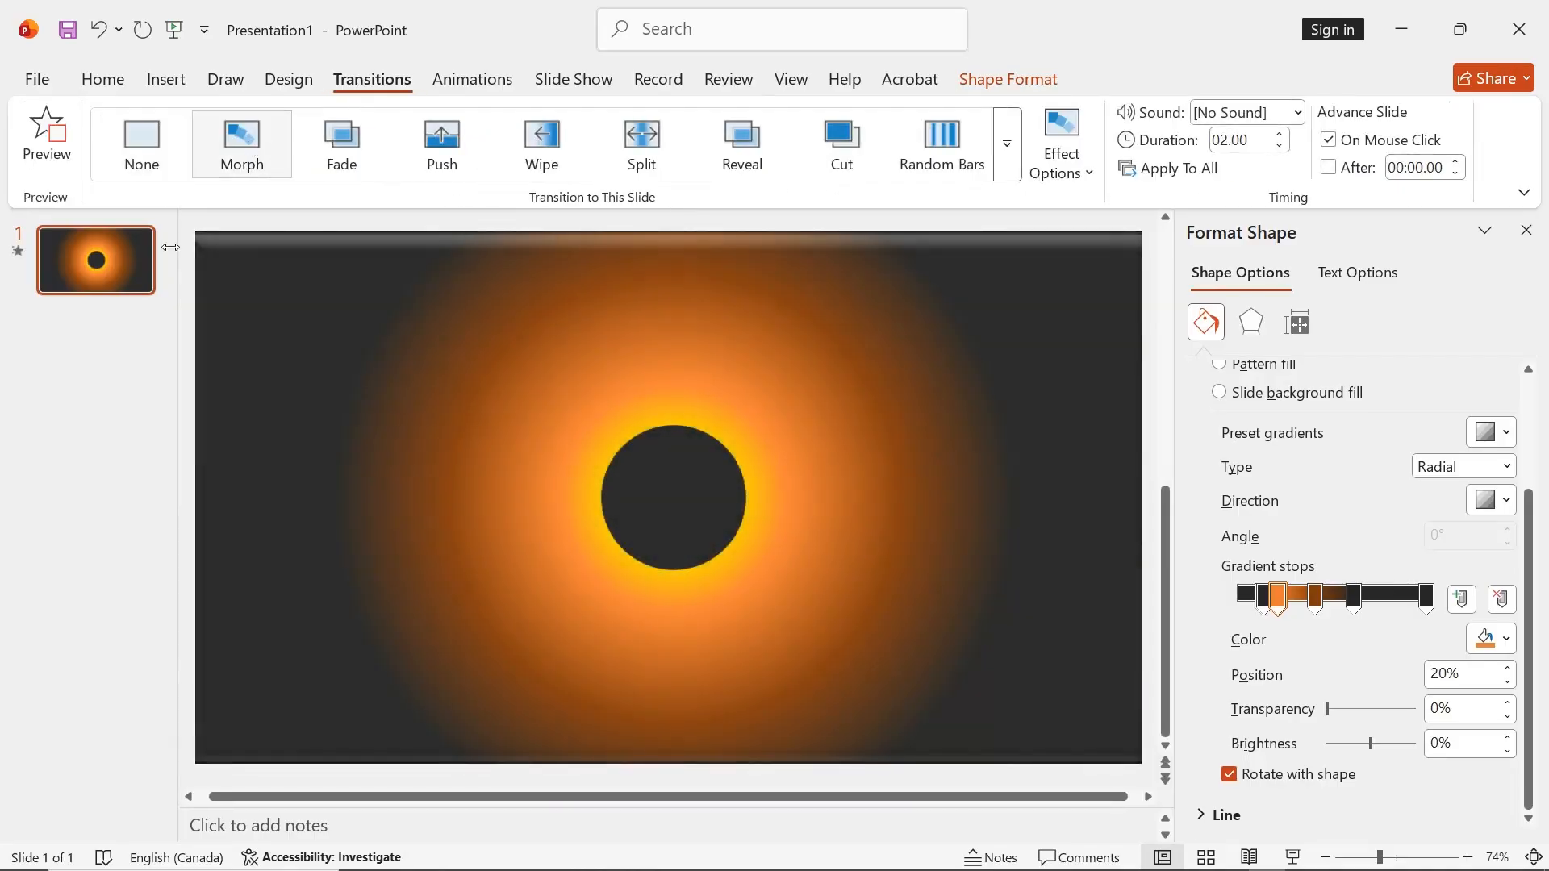
right_click(100, 258)
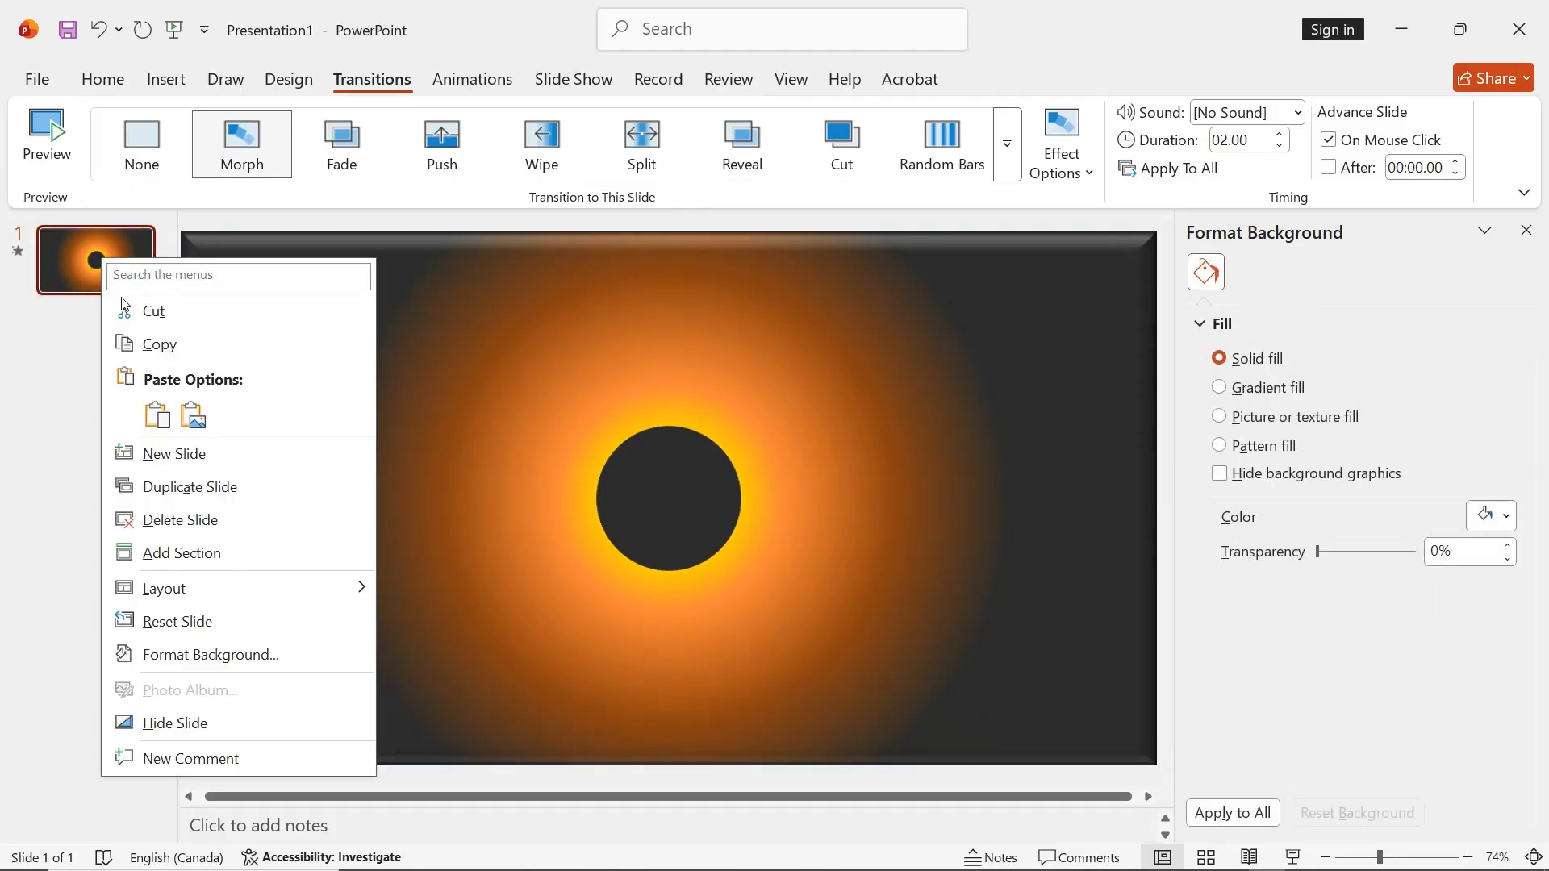
left_click(186, 487)
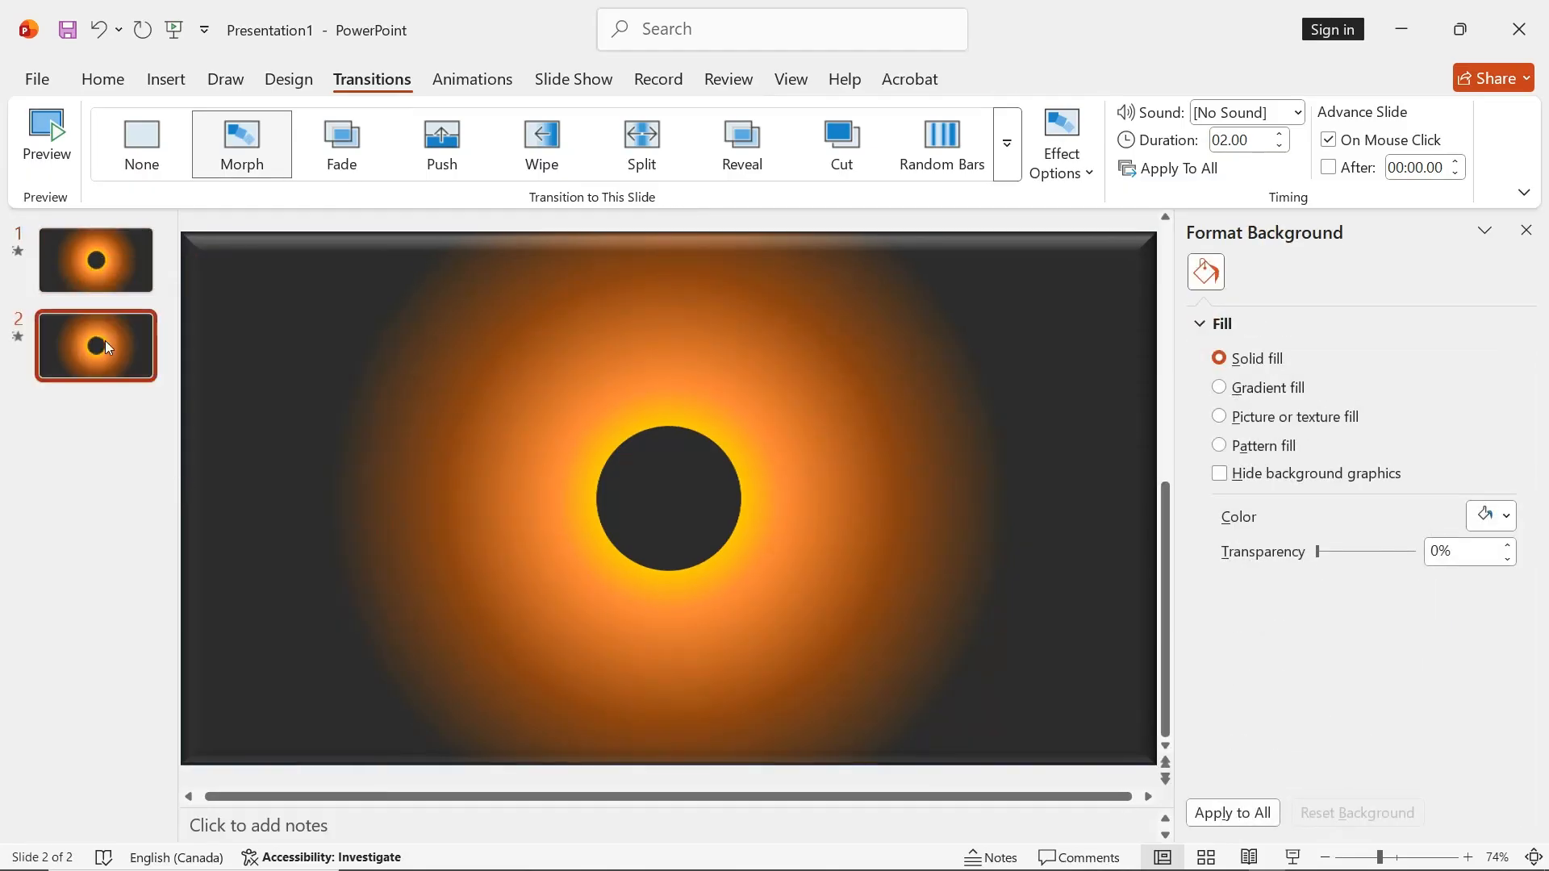
Add a new slide, move it to the start of the presentation and delete its content placeholder
right_click(109, 258)
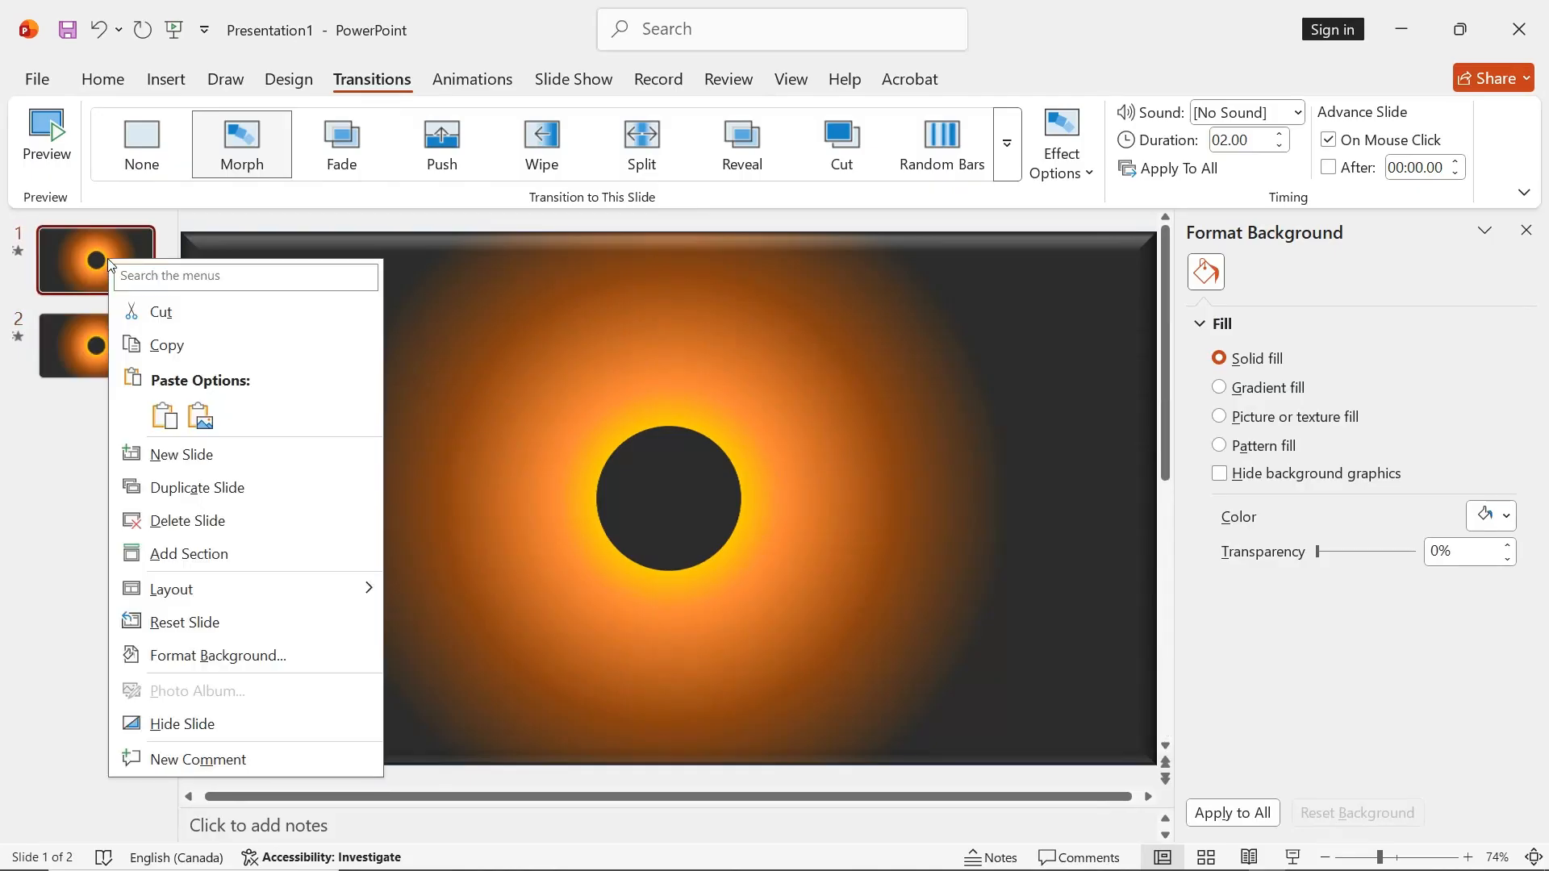
left_click(171, 449)
left_click_drag(94, 356, 93, 249)
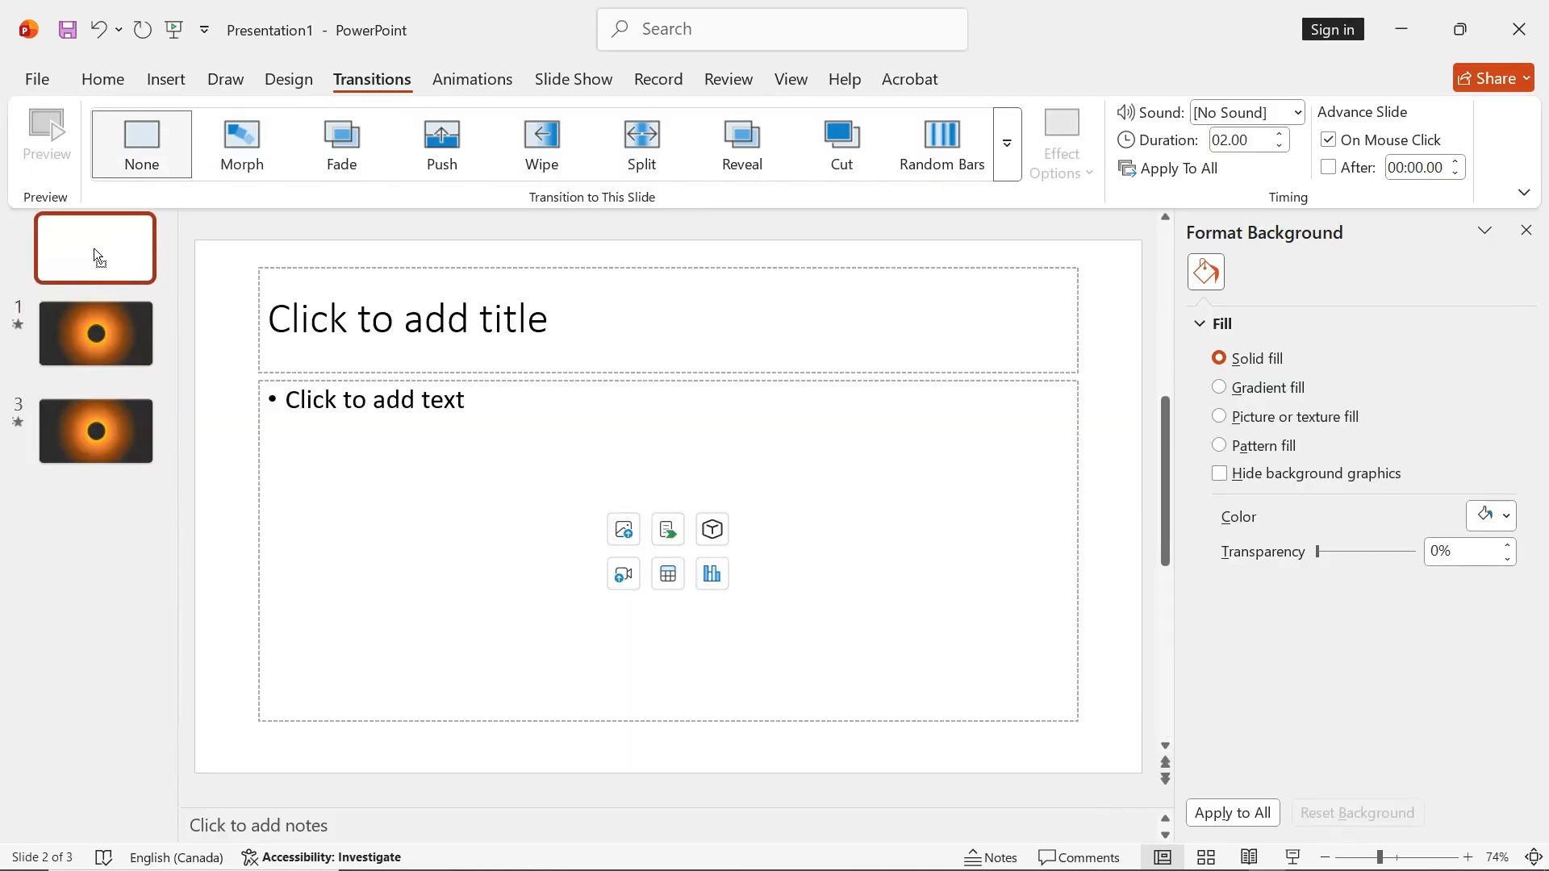
left_click(580, 383)
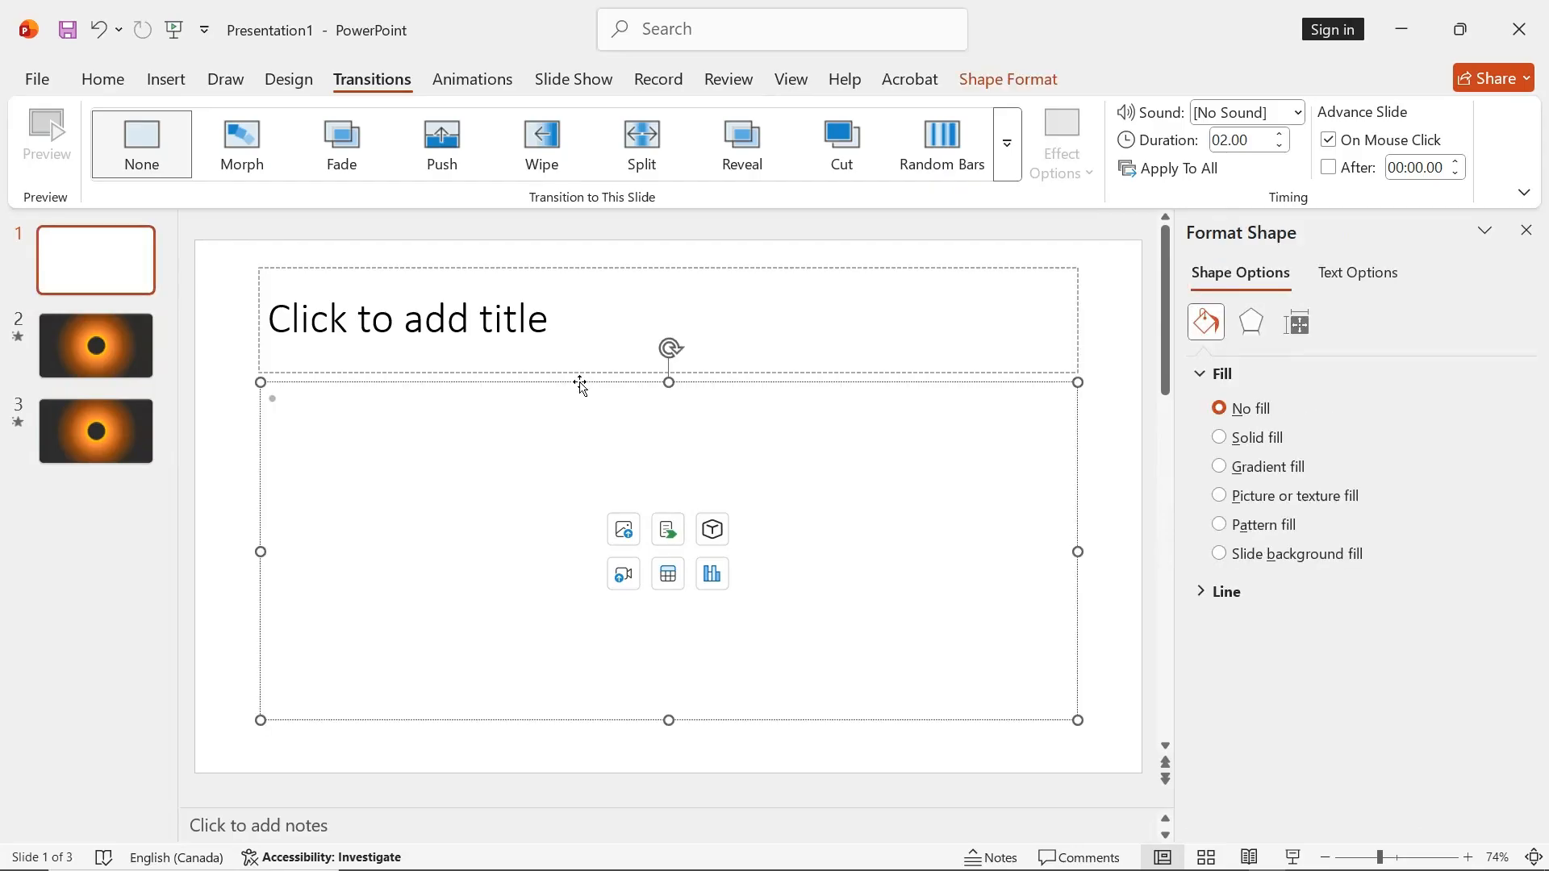
left_click(624, 383)
key("Delete")
Enter "Welcome" as the title, narrow its box to about 8.9 cm and move it to the slide's upper center
left_click(542, 324)
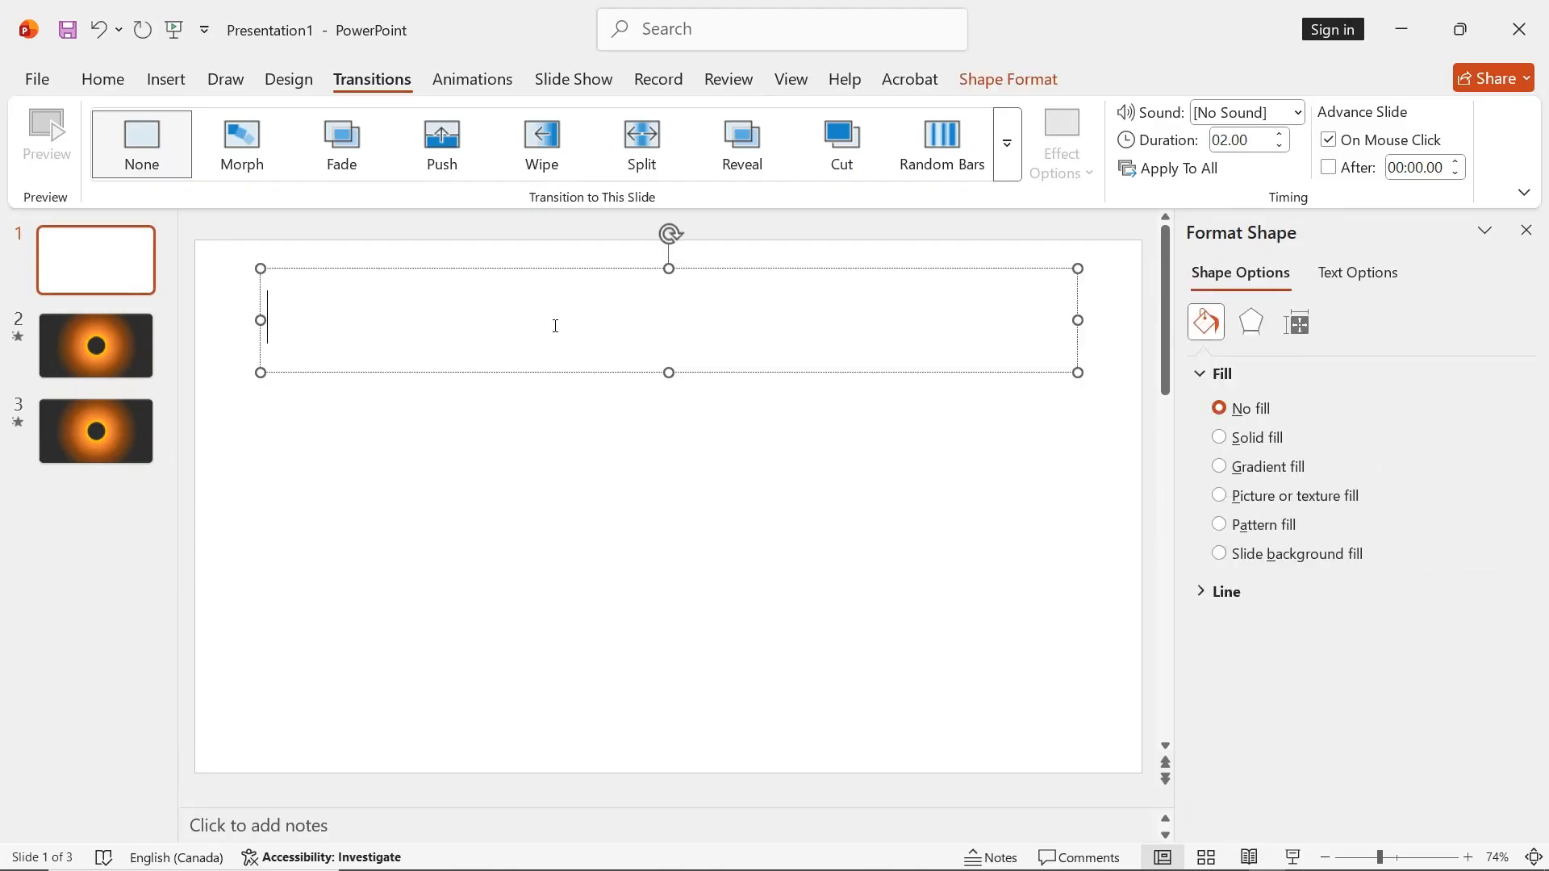
type("Welcome")
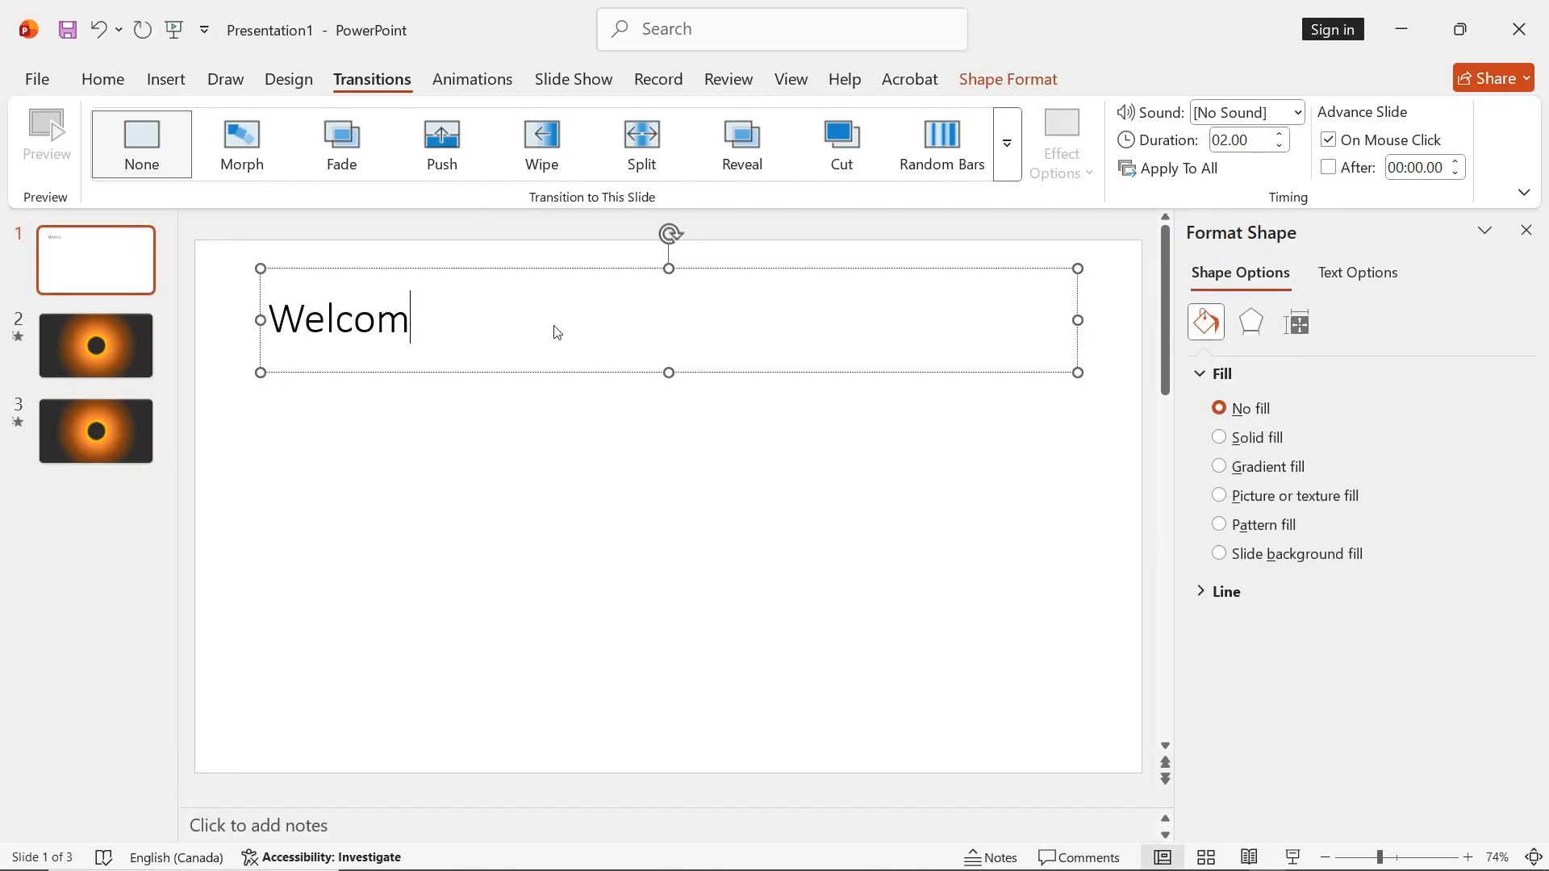
left_click_drag(1078, 320, 509, 323)
left_click_drag(447, 271, 738, 291)
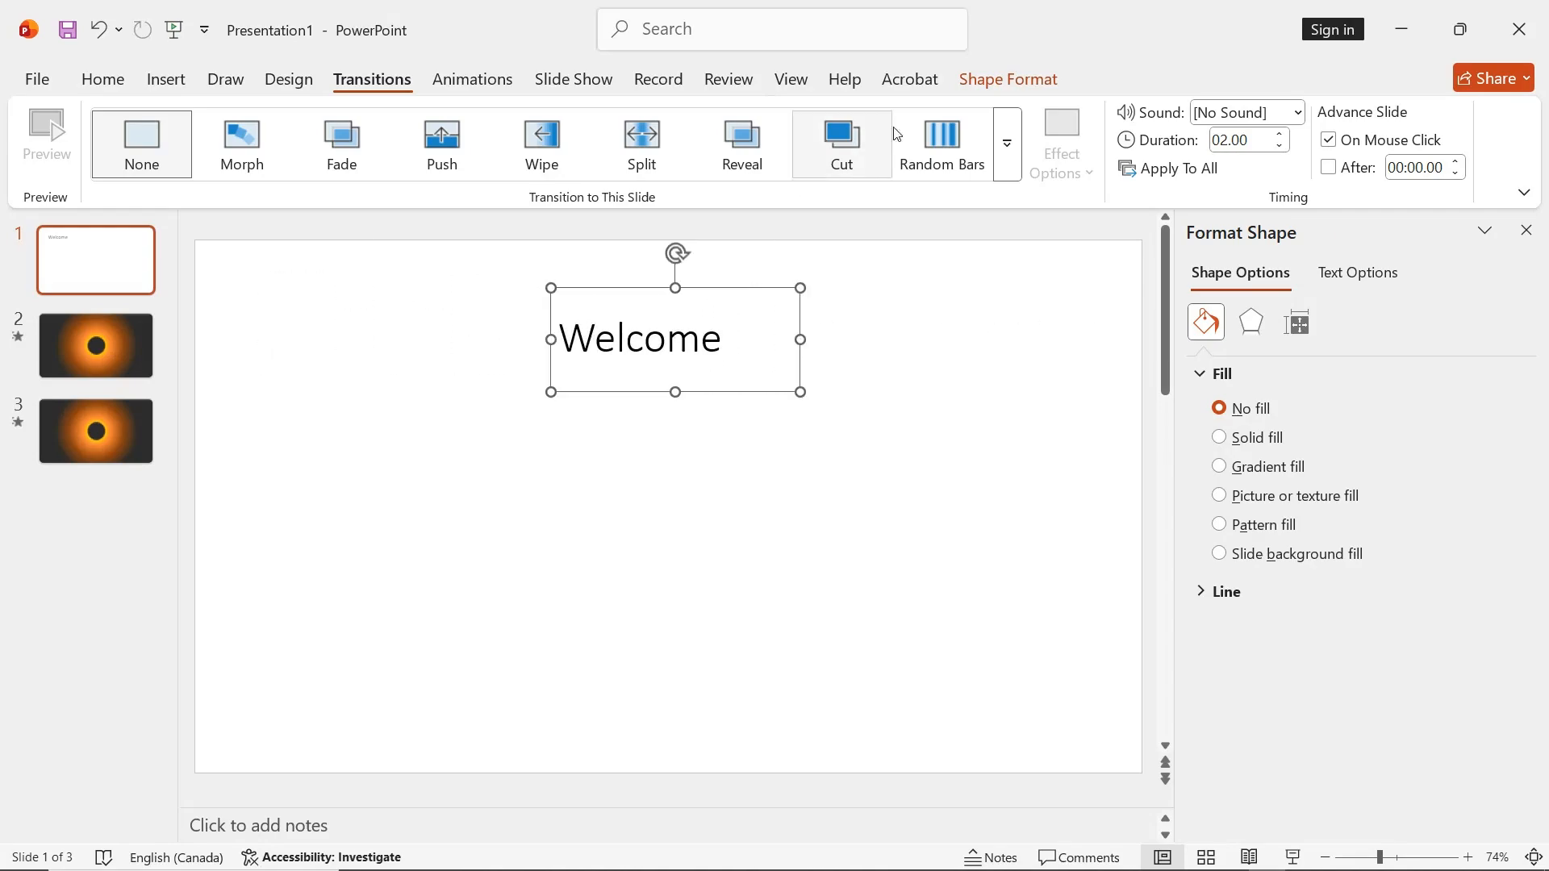
Set the title box to no fill and apply the orange outlined WordArt style to the "Welcome" text
left_click(1004, 80)
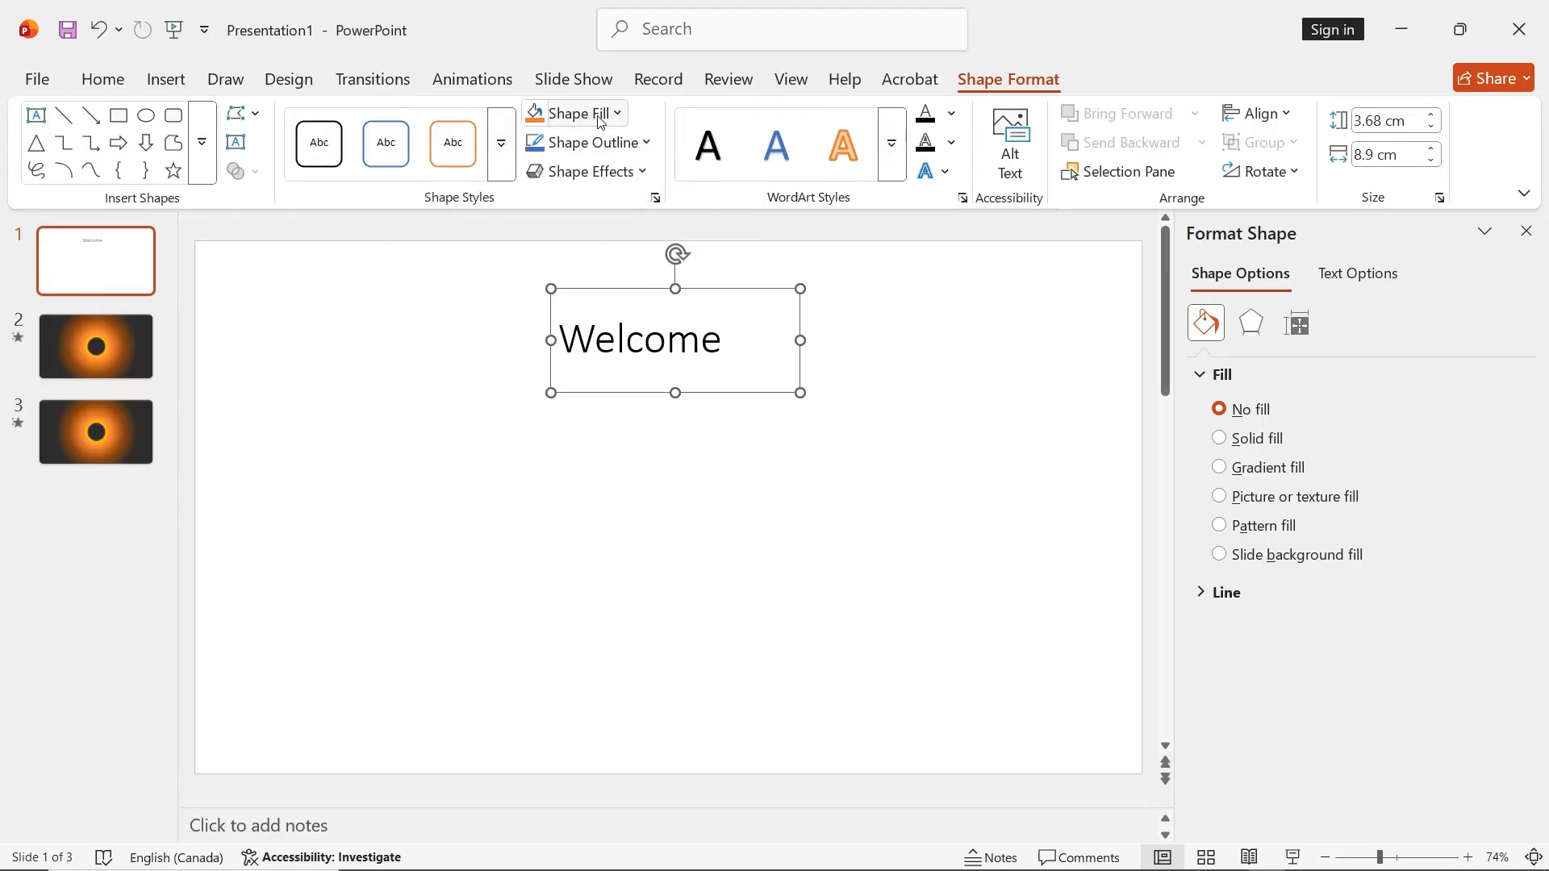
left_click(603, 115)
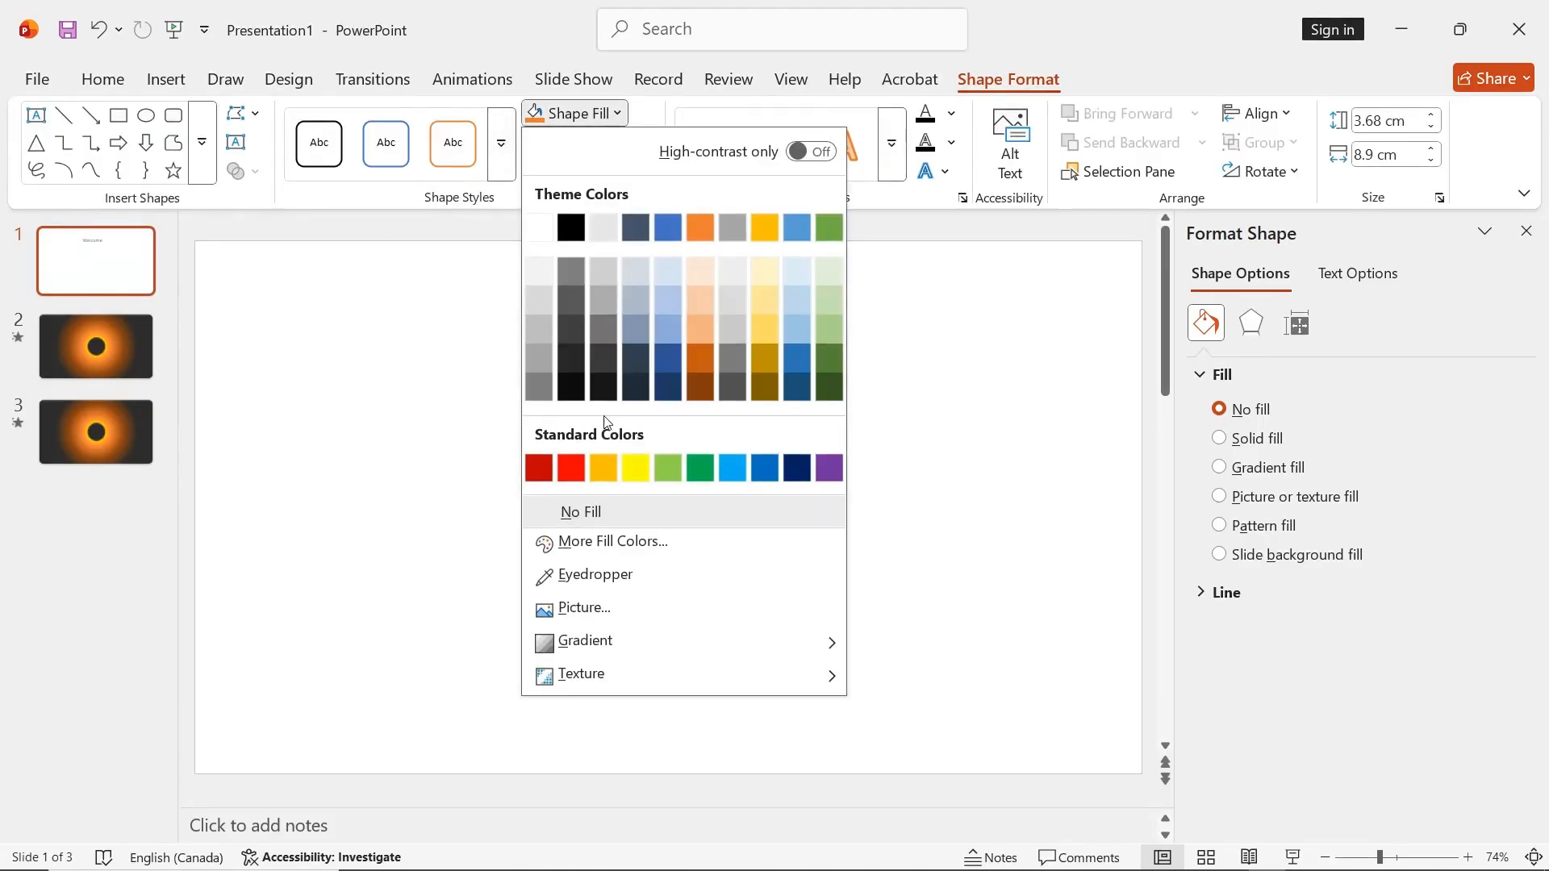
left_click(604, 510)
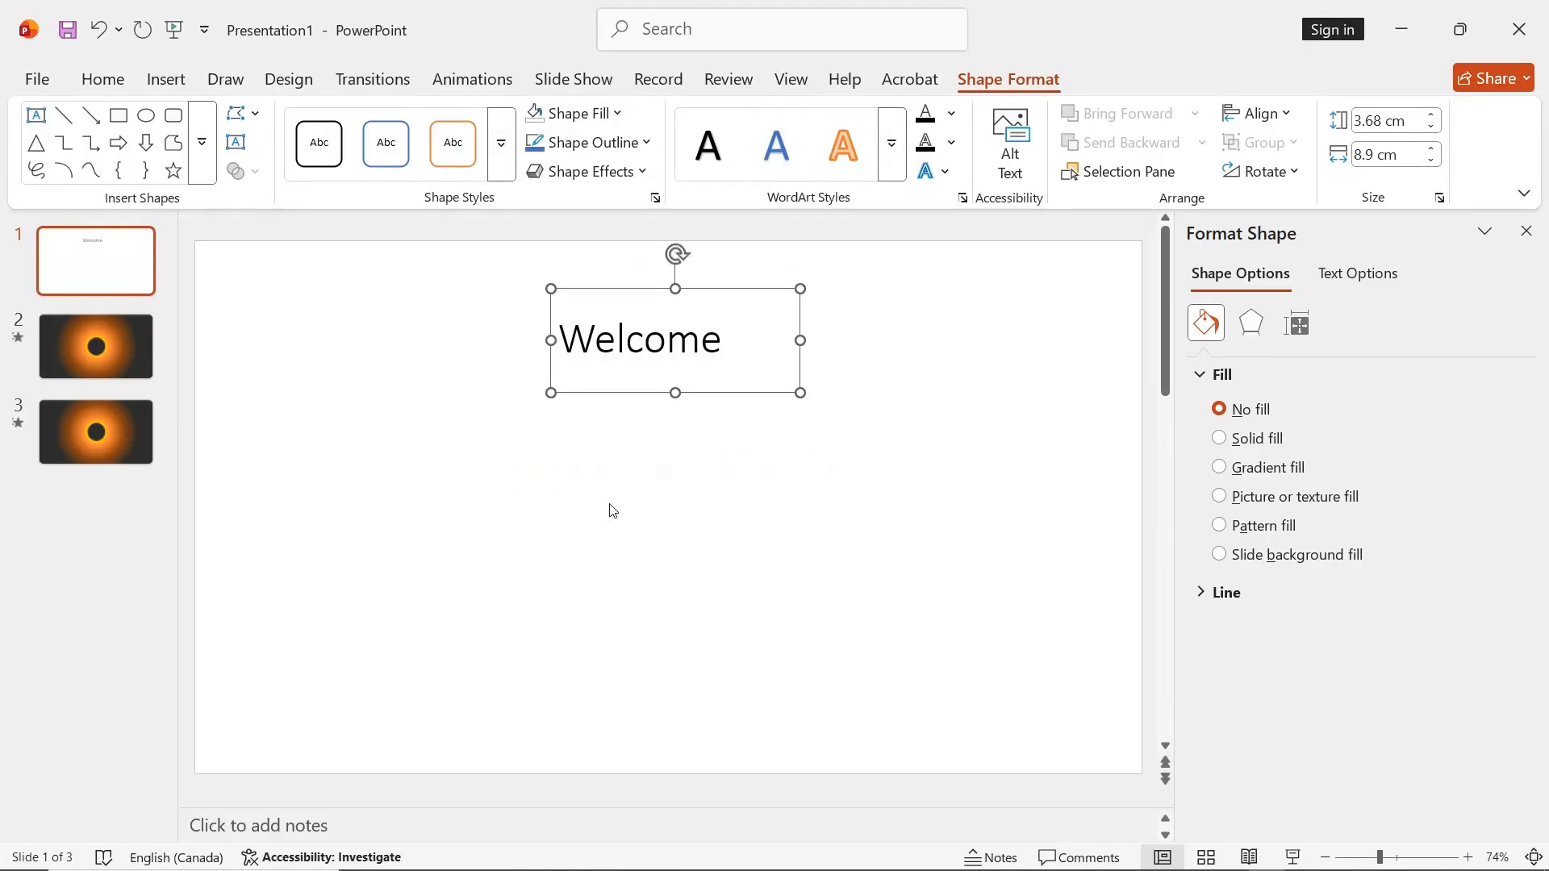
left_click(731, 345)
double_click(596, 348)
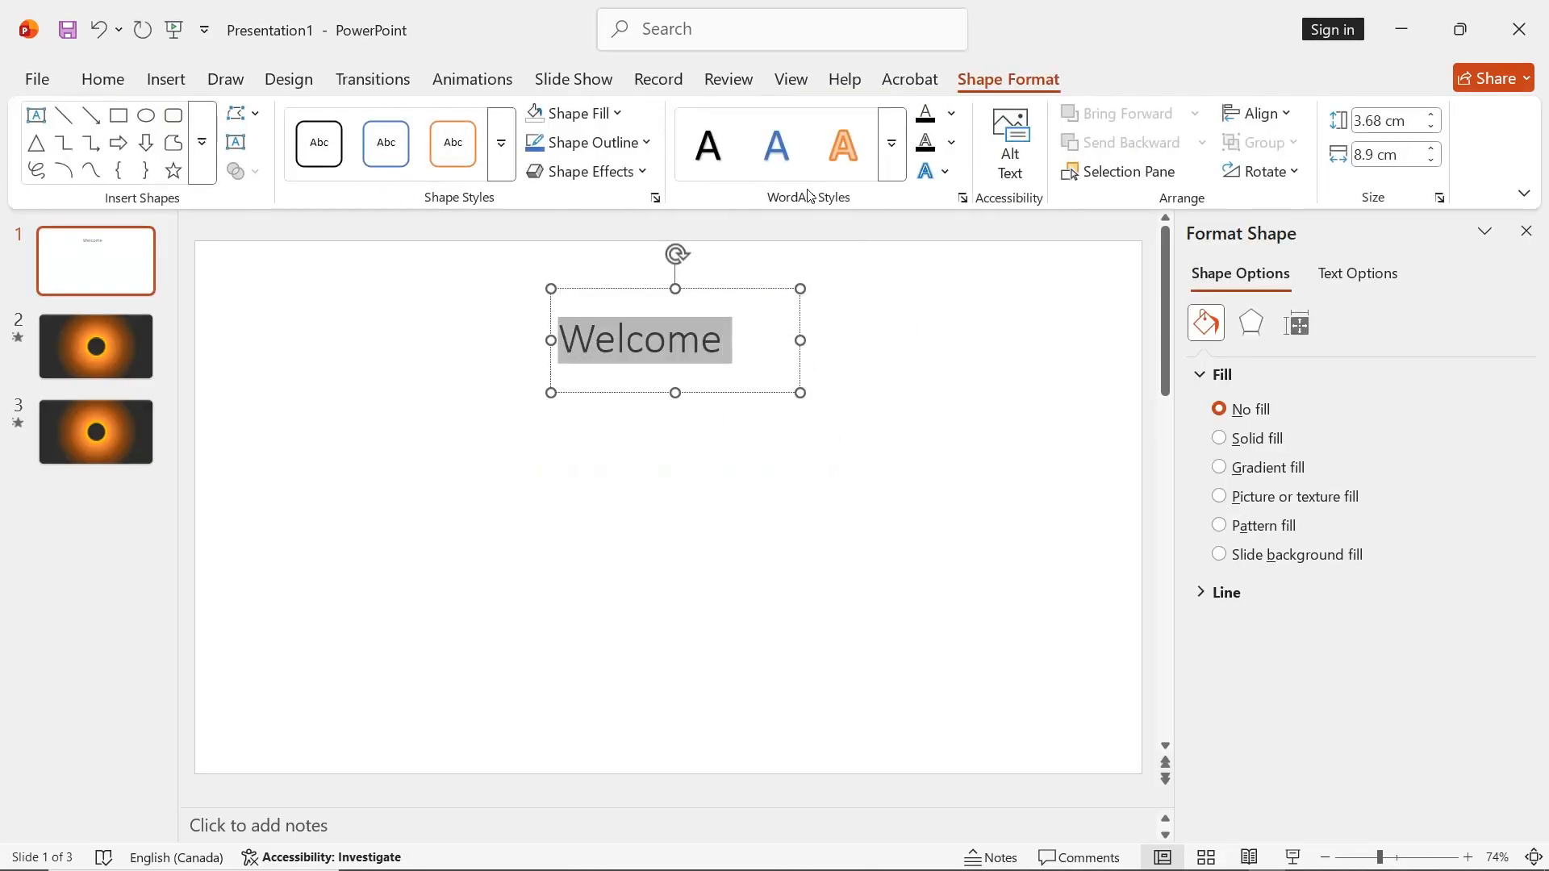
left_click(847, 142)
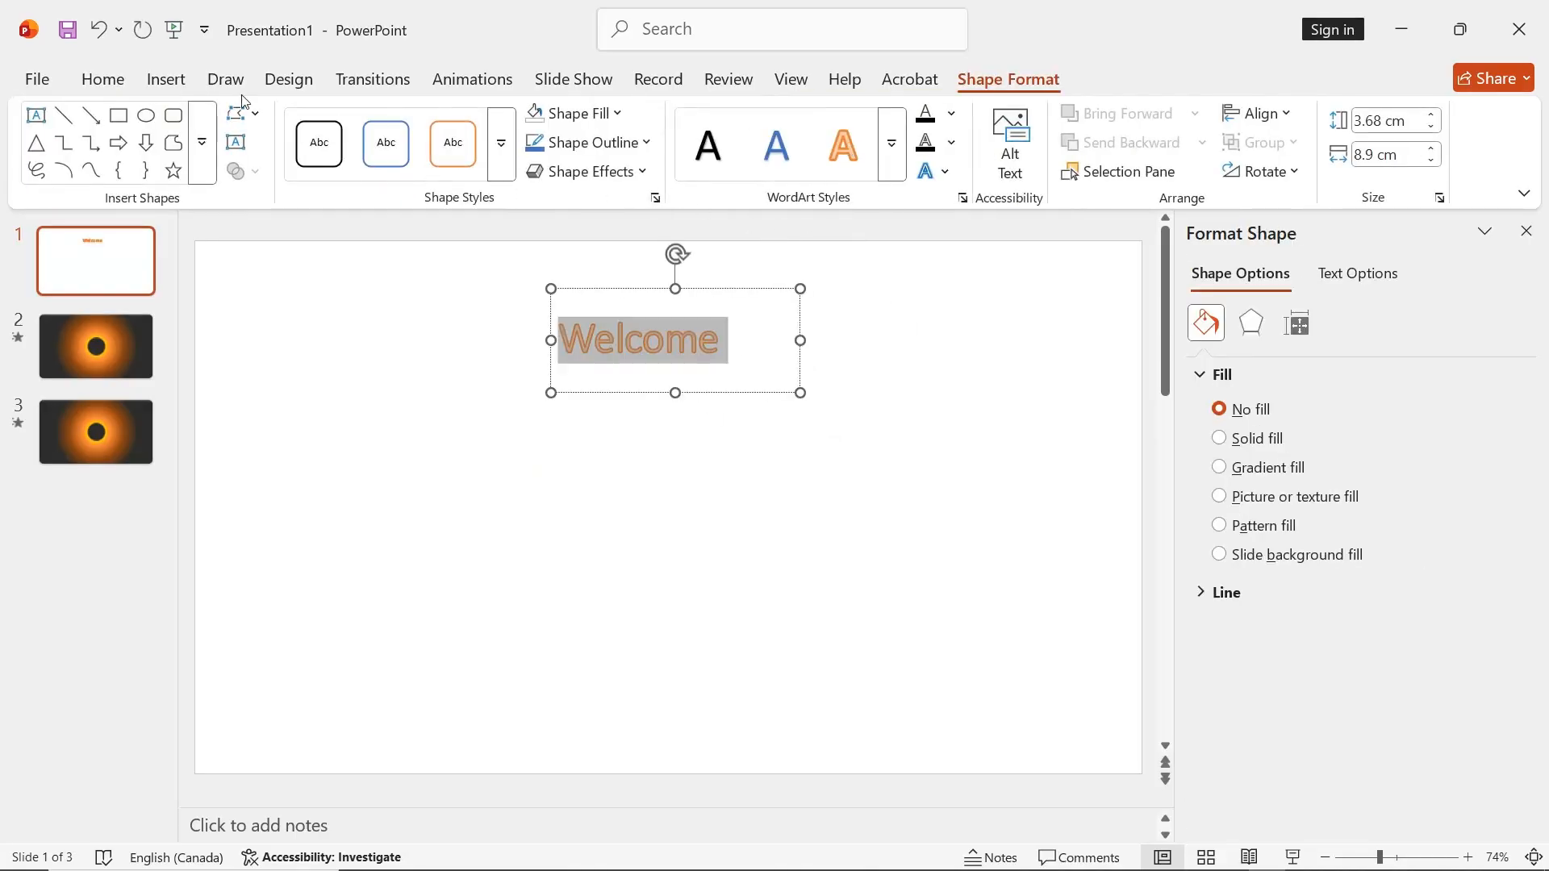
Set the "Welcome" text to font size 100, widen its box to about 14.7 cm and recenter it in the slide's upper part
left_click(107, 79)
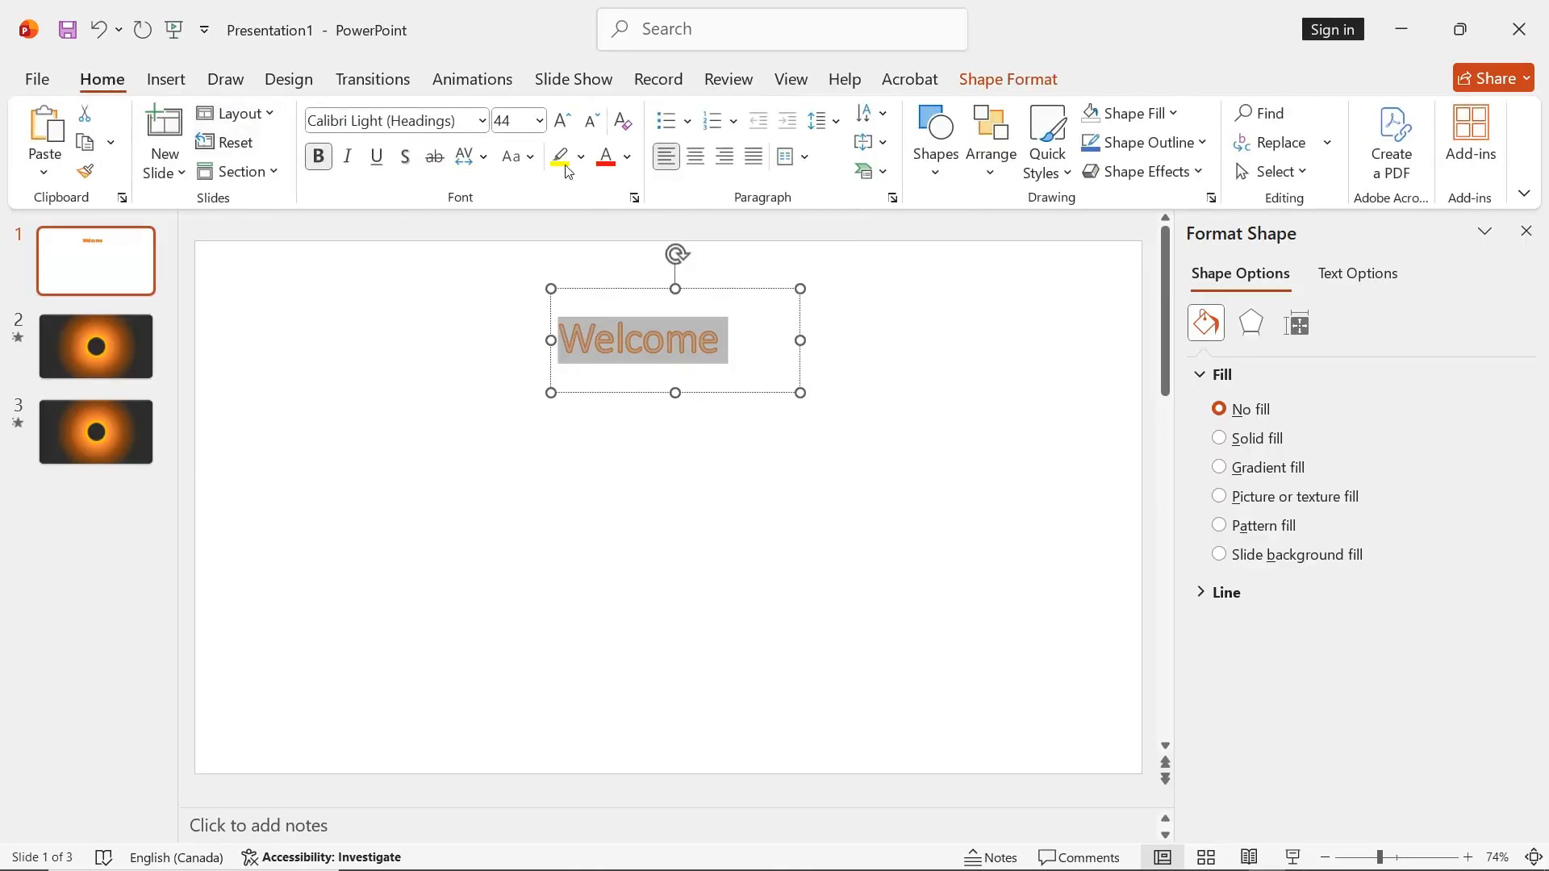
left_click(522, 126)
type("100")
key("Return")
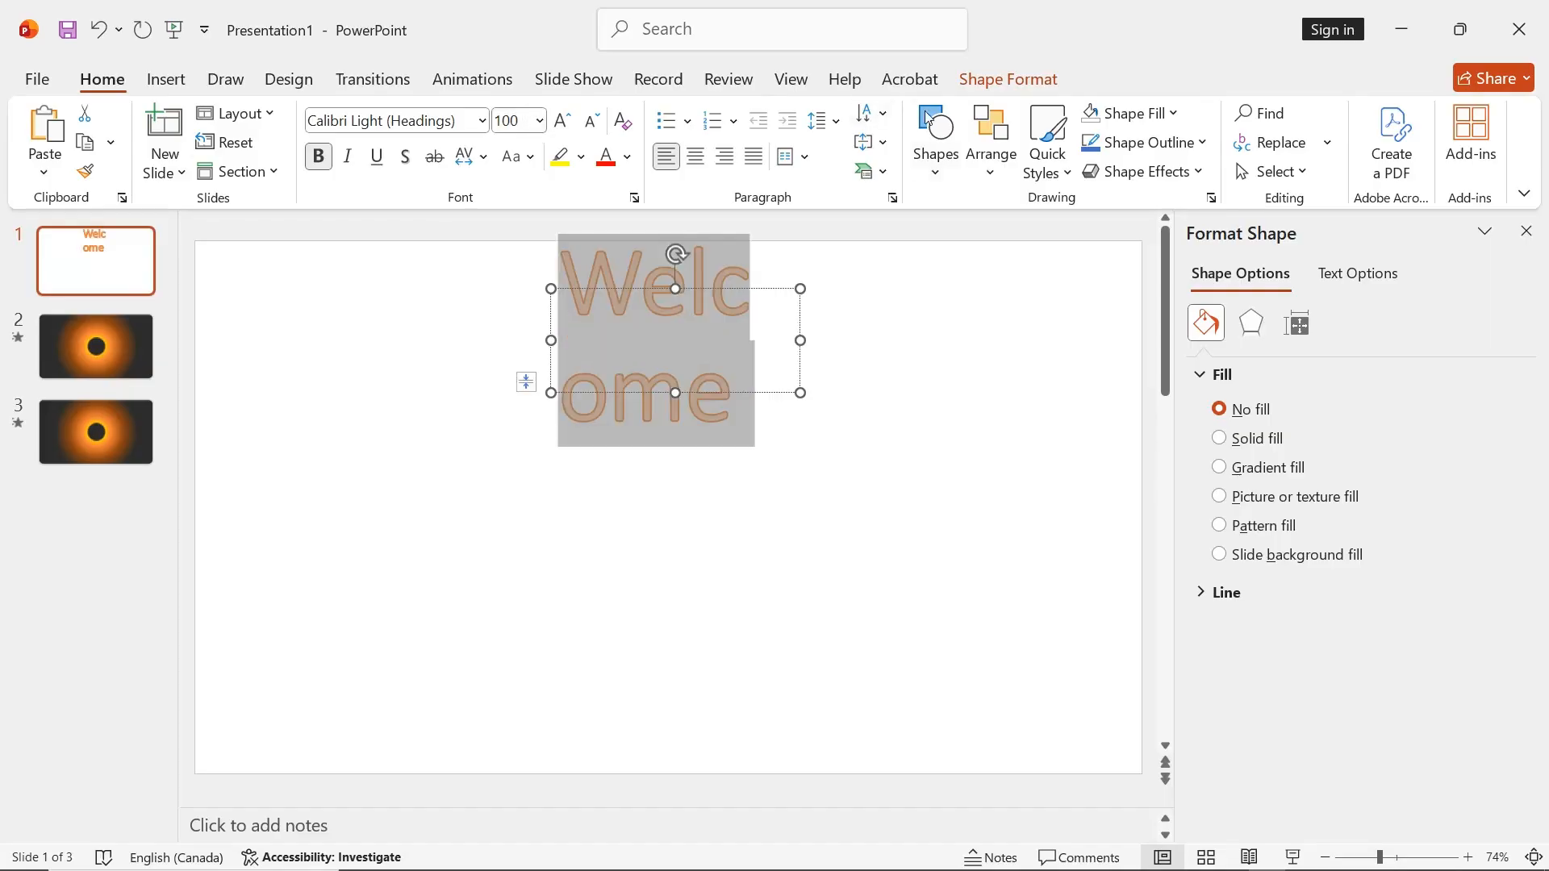
left_click_drag(800, 393, 960, 394)
left_click_drag(854, 290, 785, 319)
Set the first slide's solid background color to black lightened by 15%
left_click(783, 537)
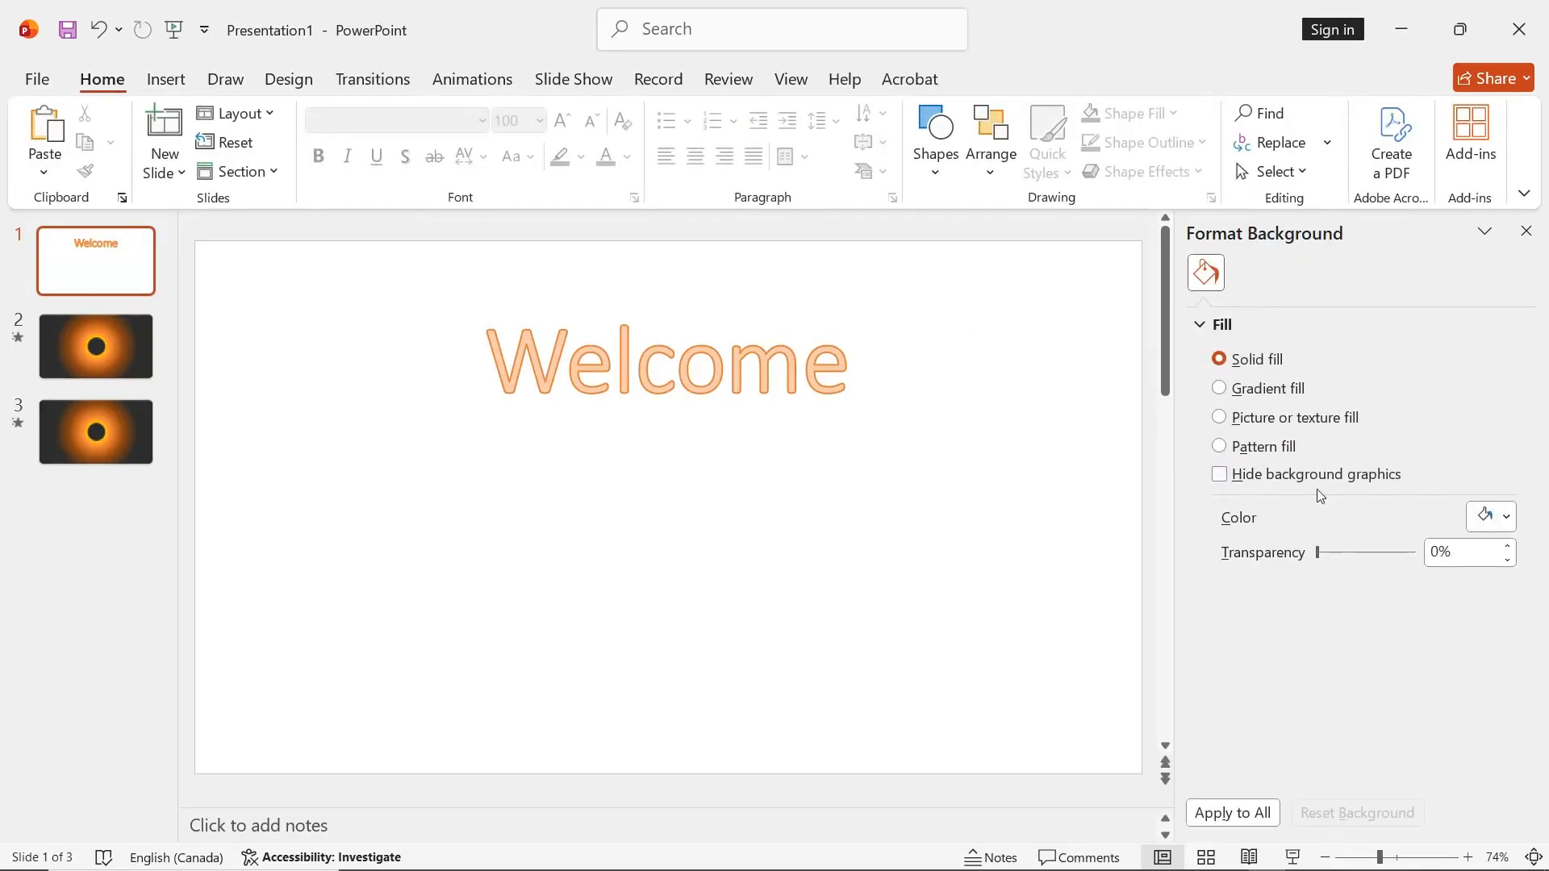
left_click(1507, 518)
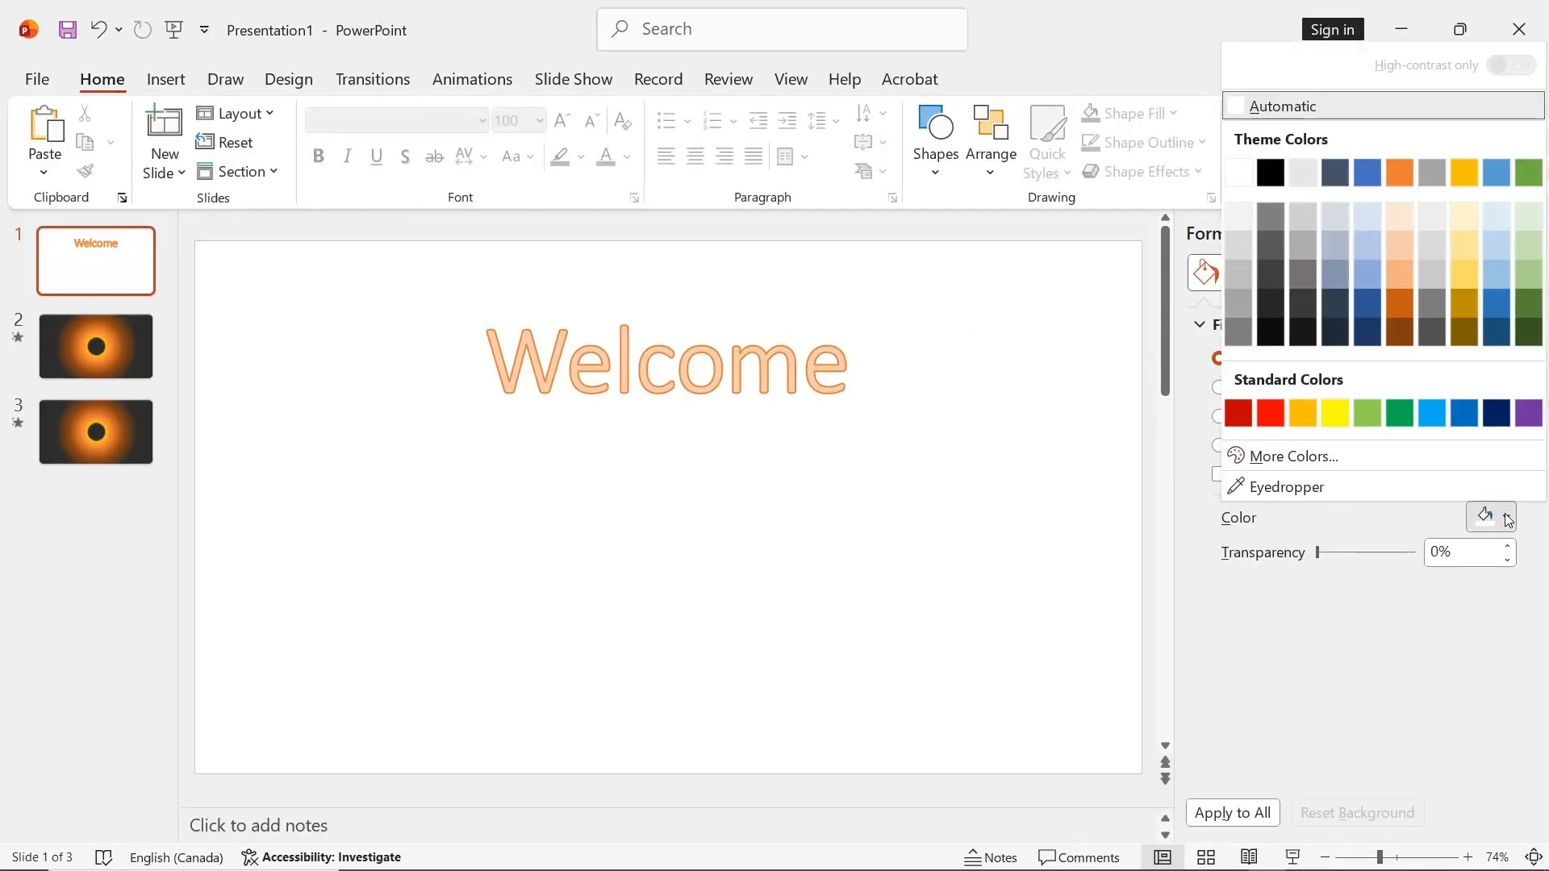
left_click(1273, 308)
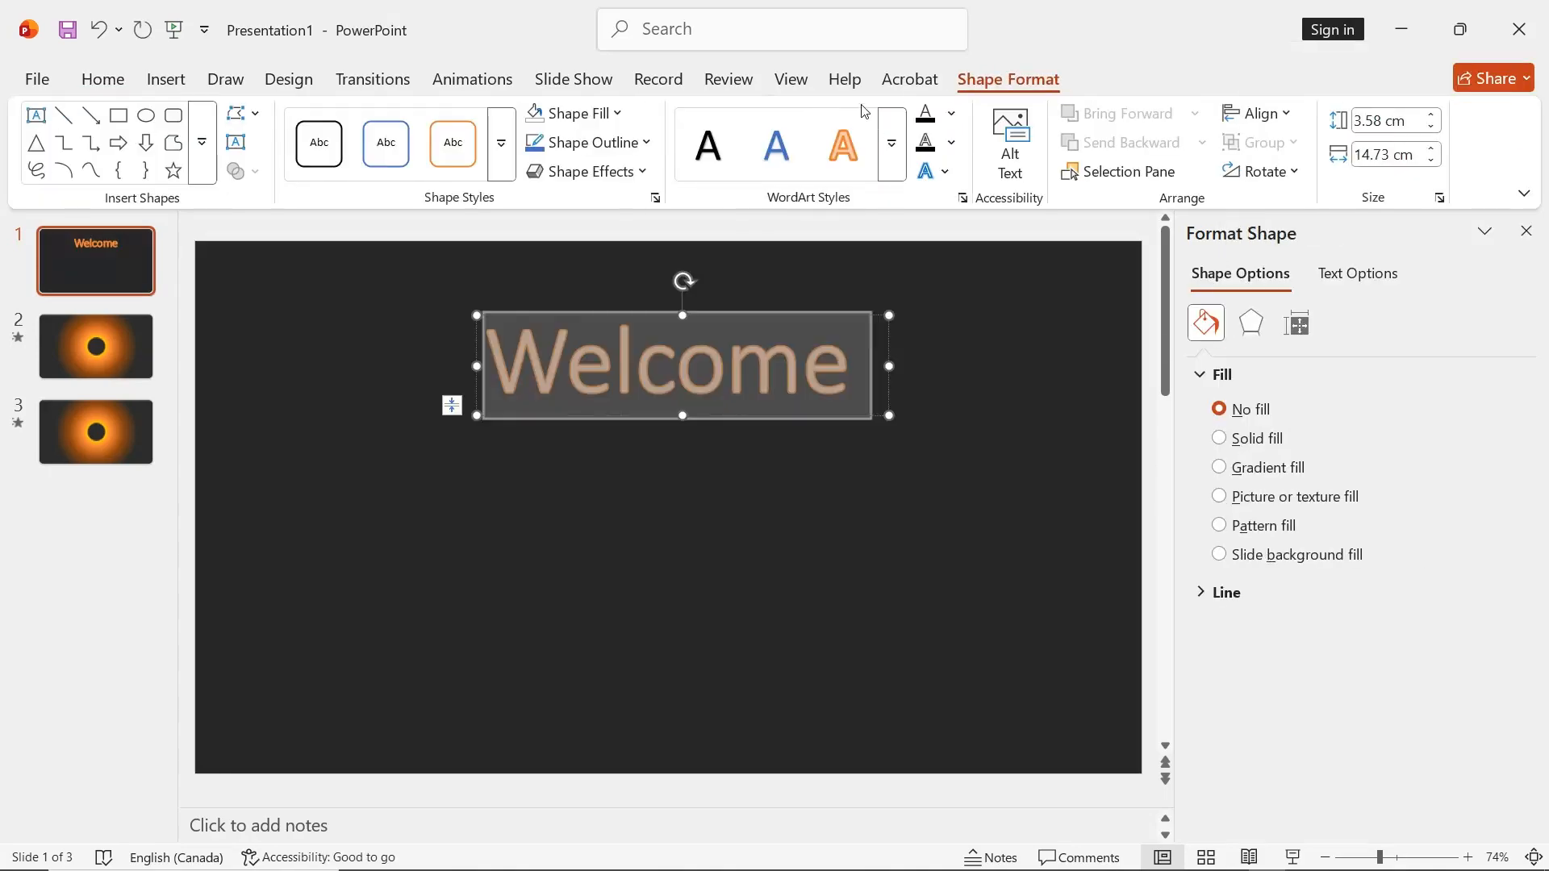
Apply an orange glow text effect to the "Welcome" title and center the text within its box
left_click(946, 172)
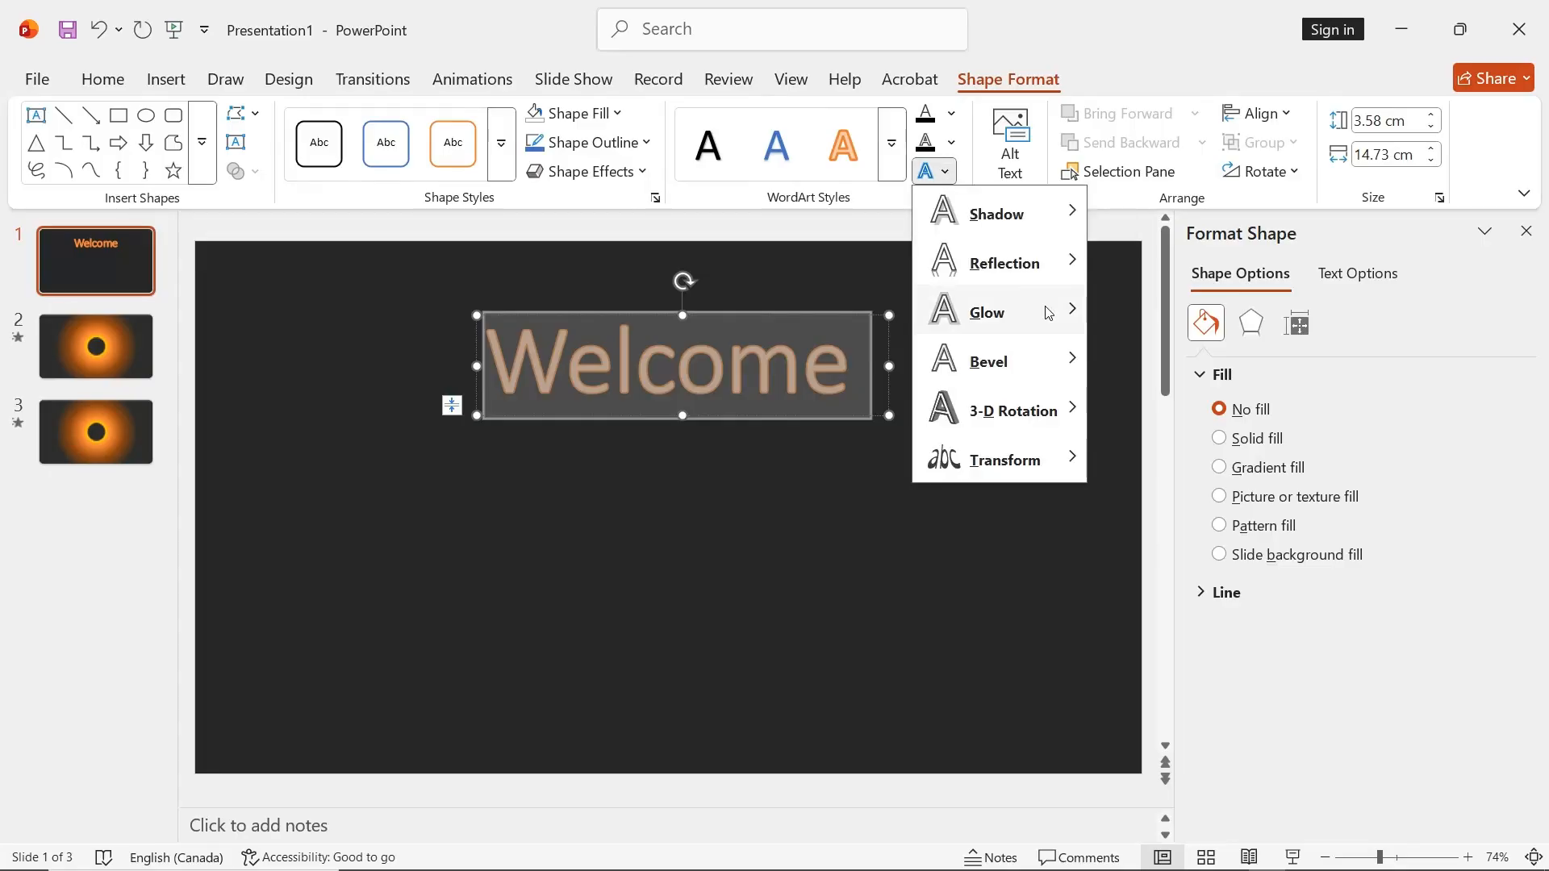
mouse_move(1049, 311)
left_click(1165, 619)
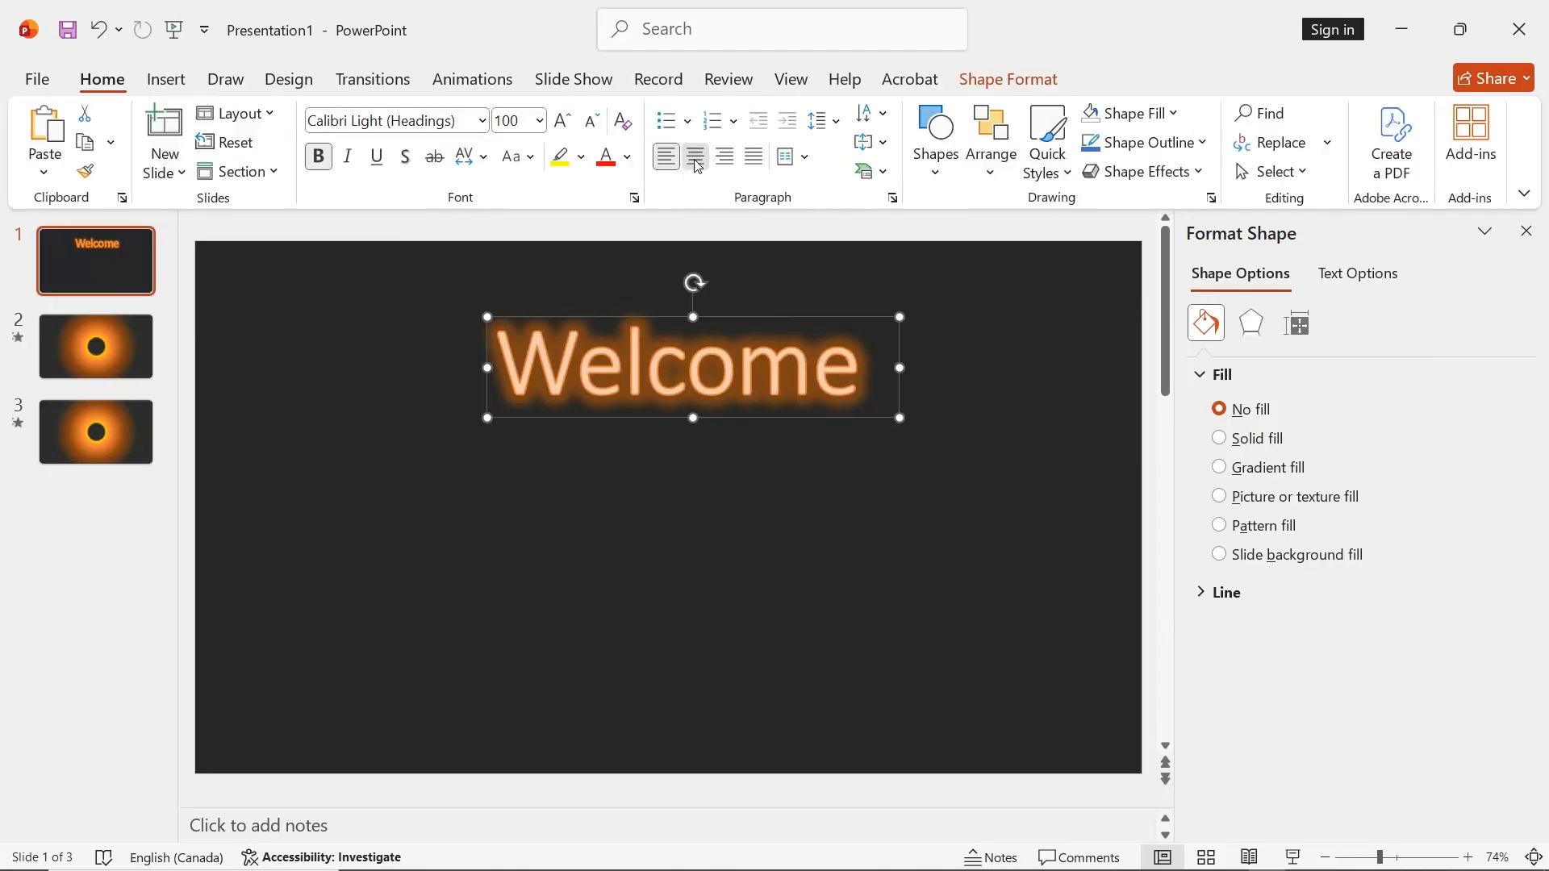
left_click(742, 481)
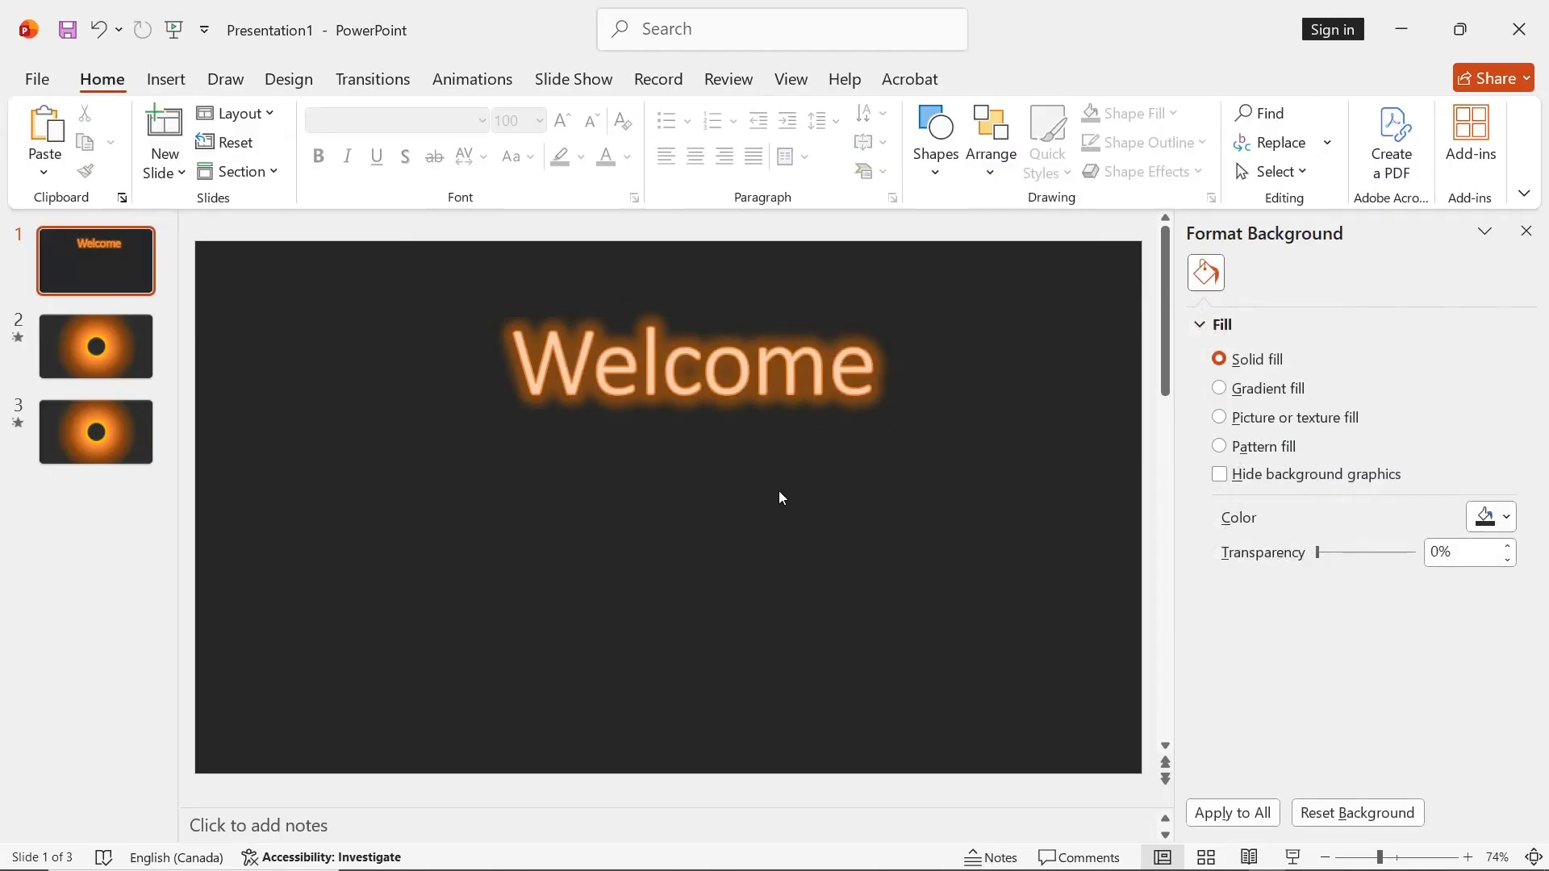
On slide 3, set the ring shape's radial gradient direction to radiate from the top-right corner
left_click(100, 349)
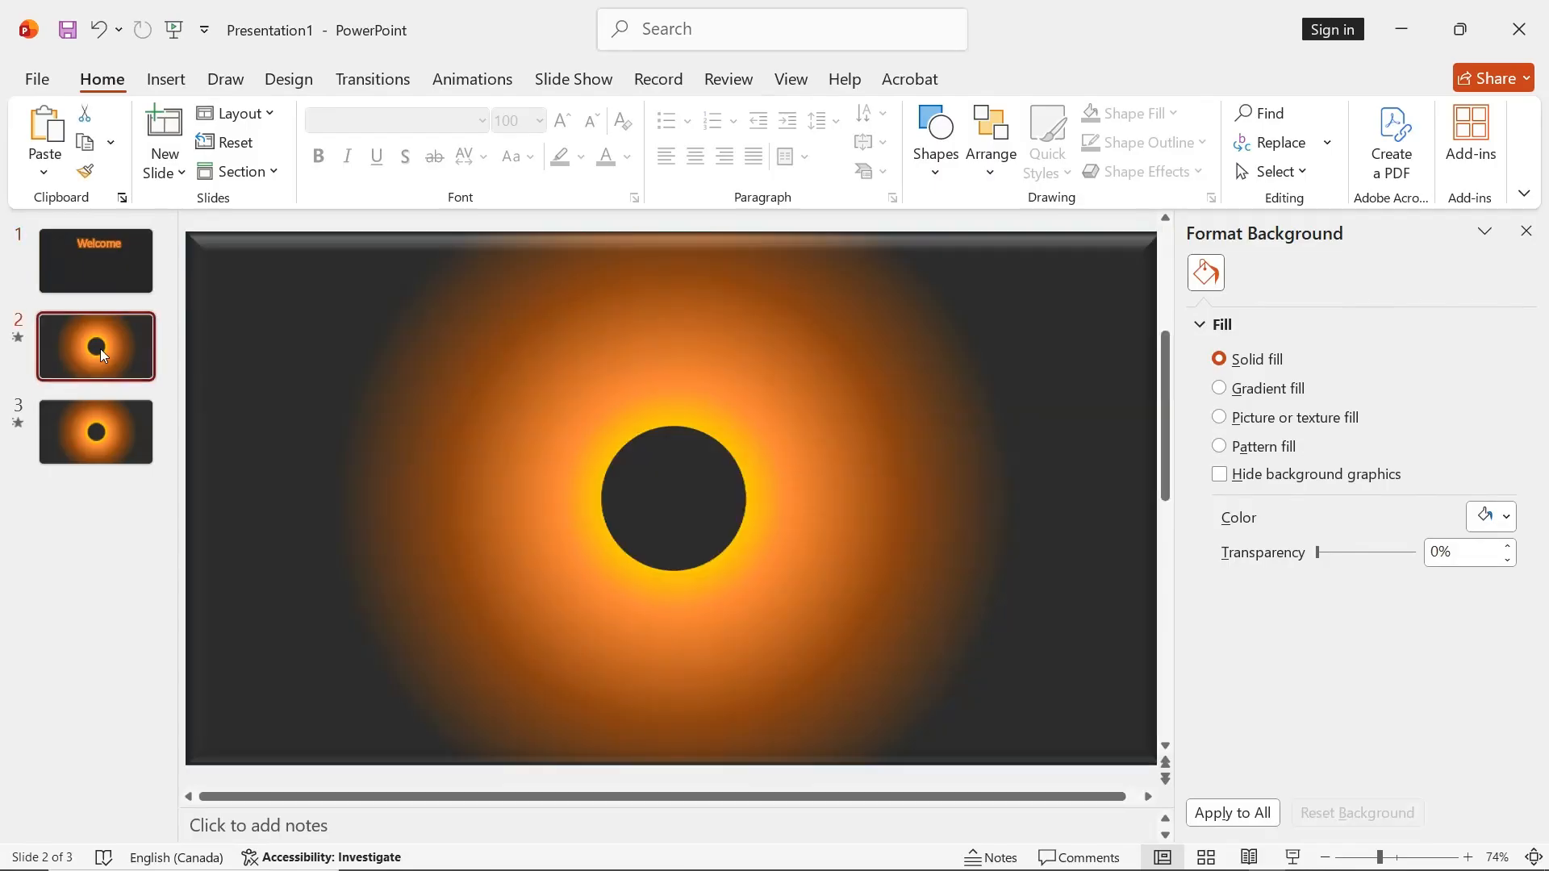
left_click(372, 78)
left_click(104, 429)
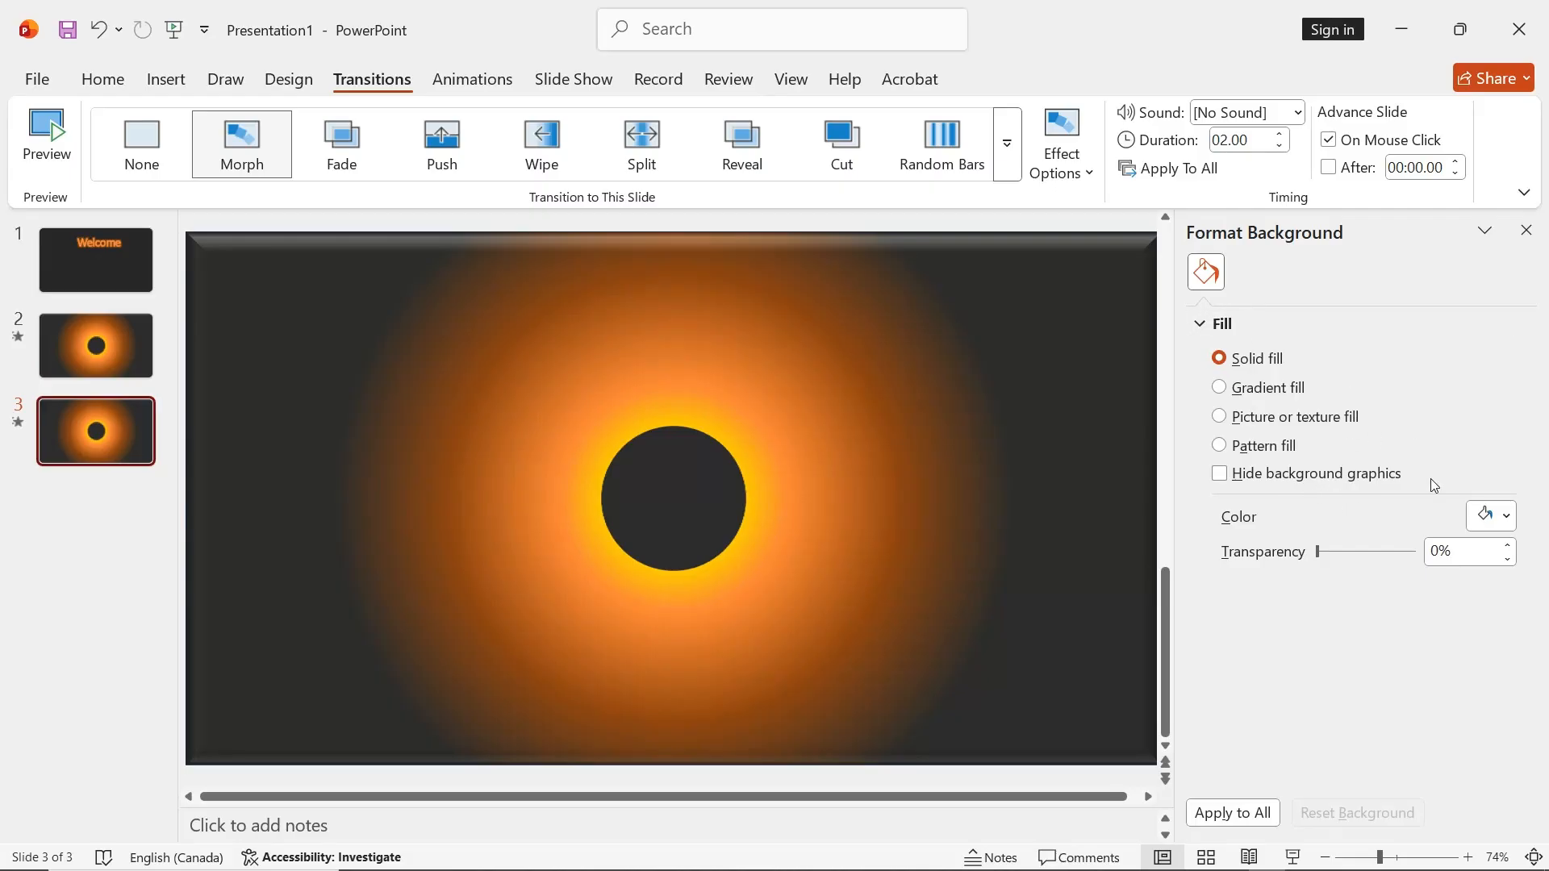
left_click(605, 425)
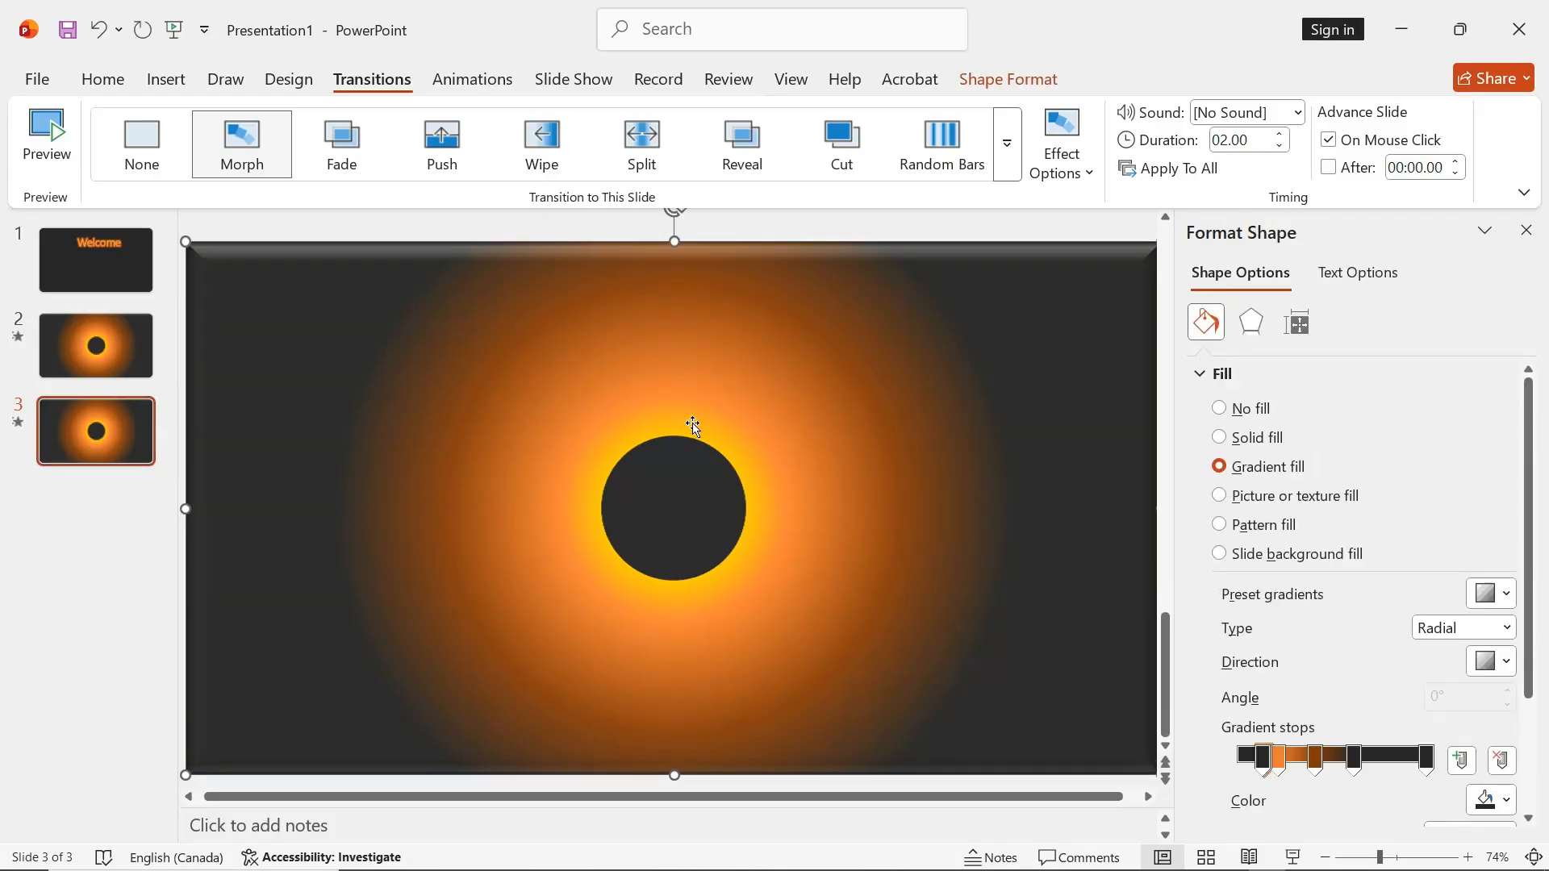
scroll(1353, 562, "down", 2)
scroll(1353, 562, "down", 1)
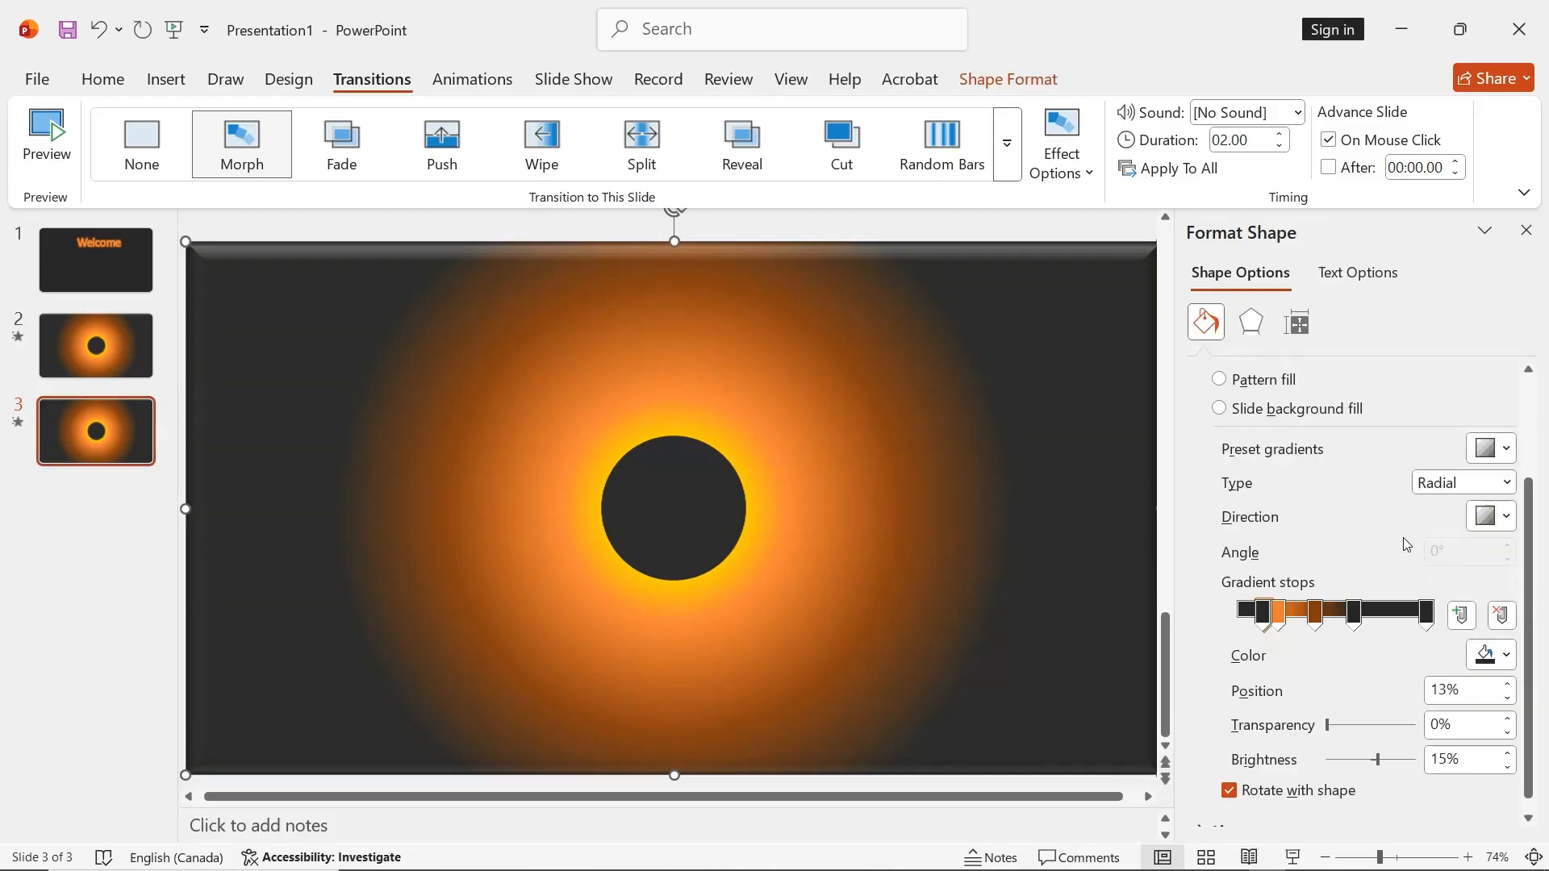
left_click(1505, 518)
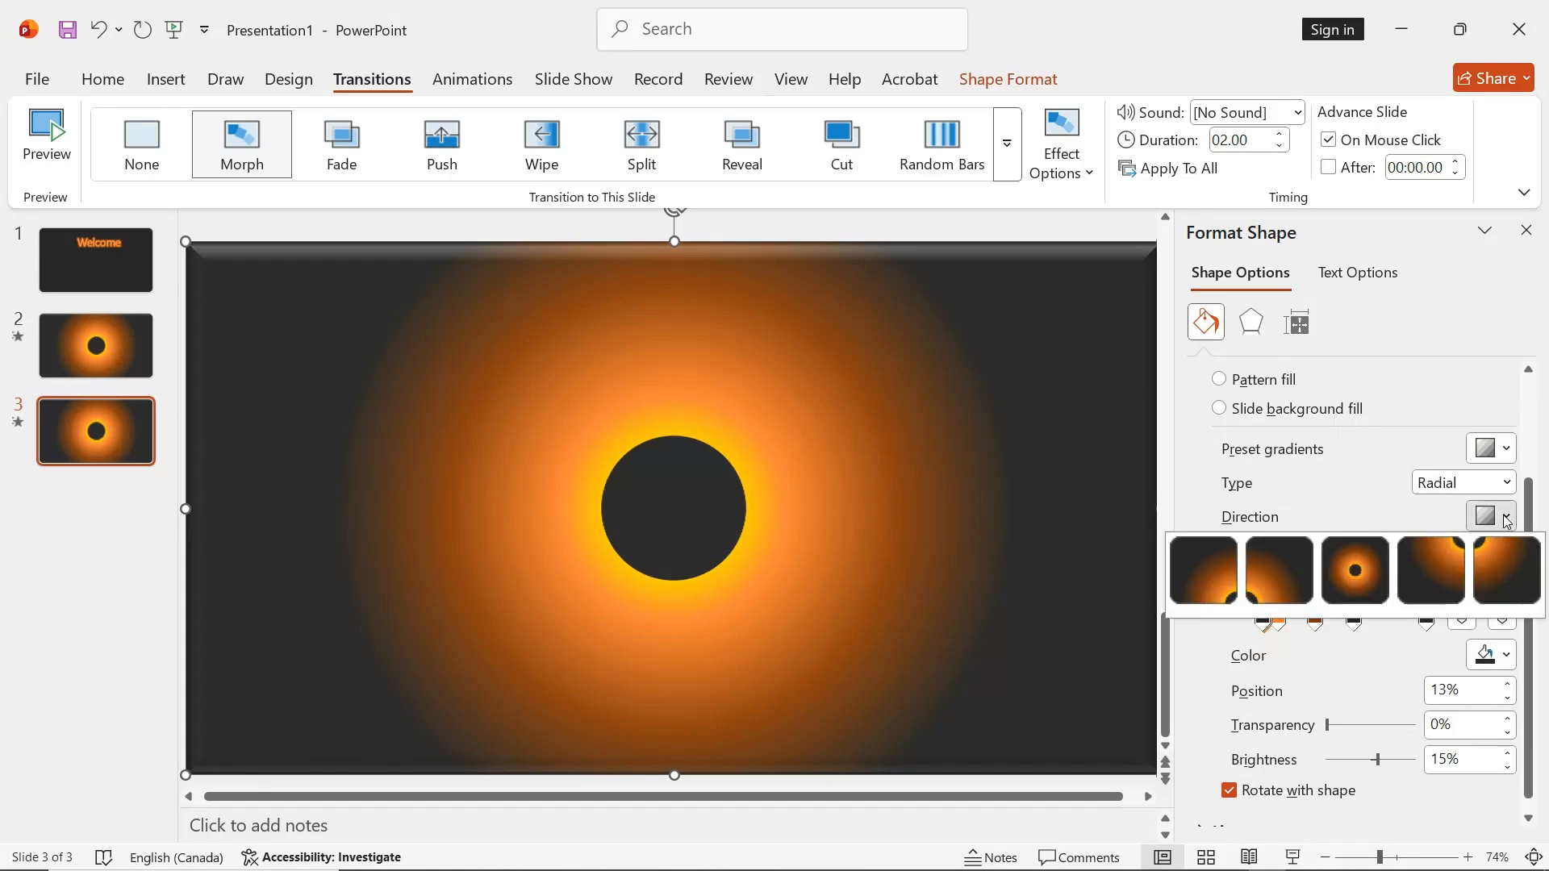
left_click(1453, 553)
key("Escape")
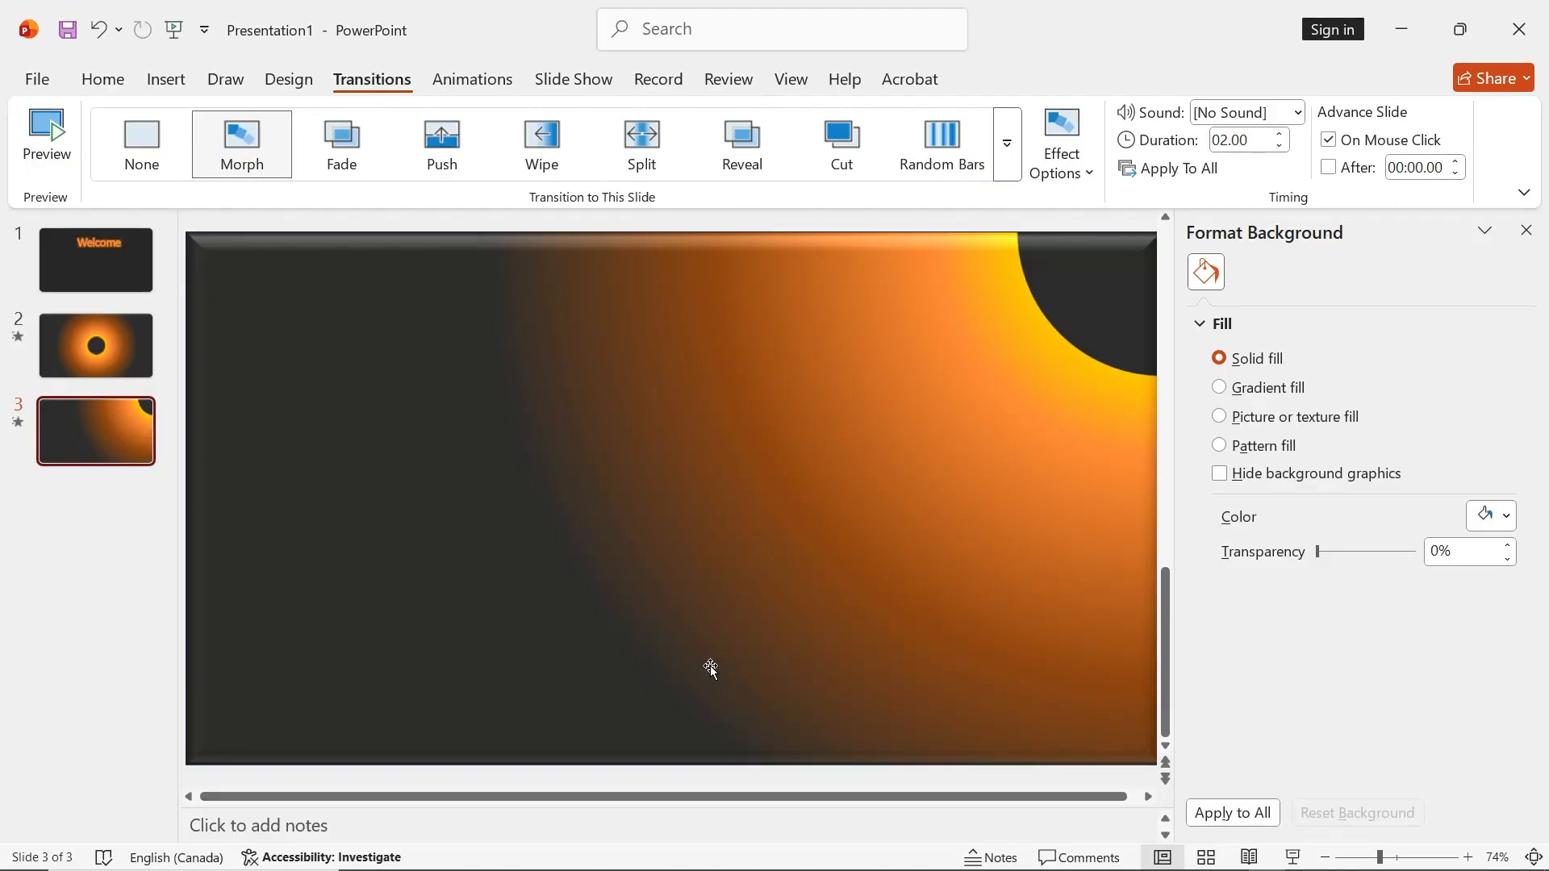
Play the slide show from the "Welcome" slide and step back and forth through all three slides to review the Morph transitions
key("Home")
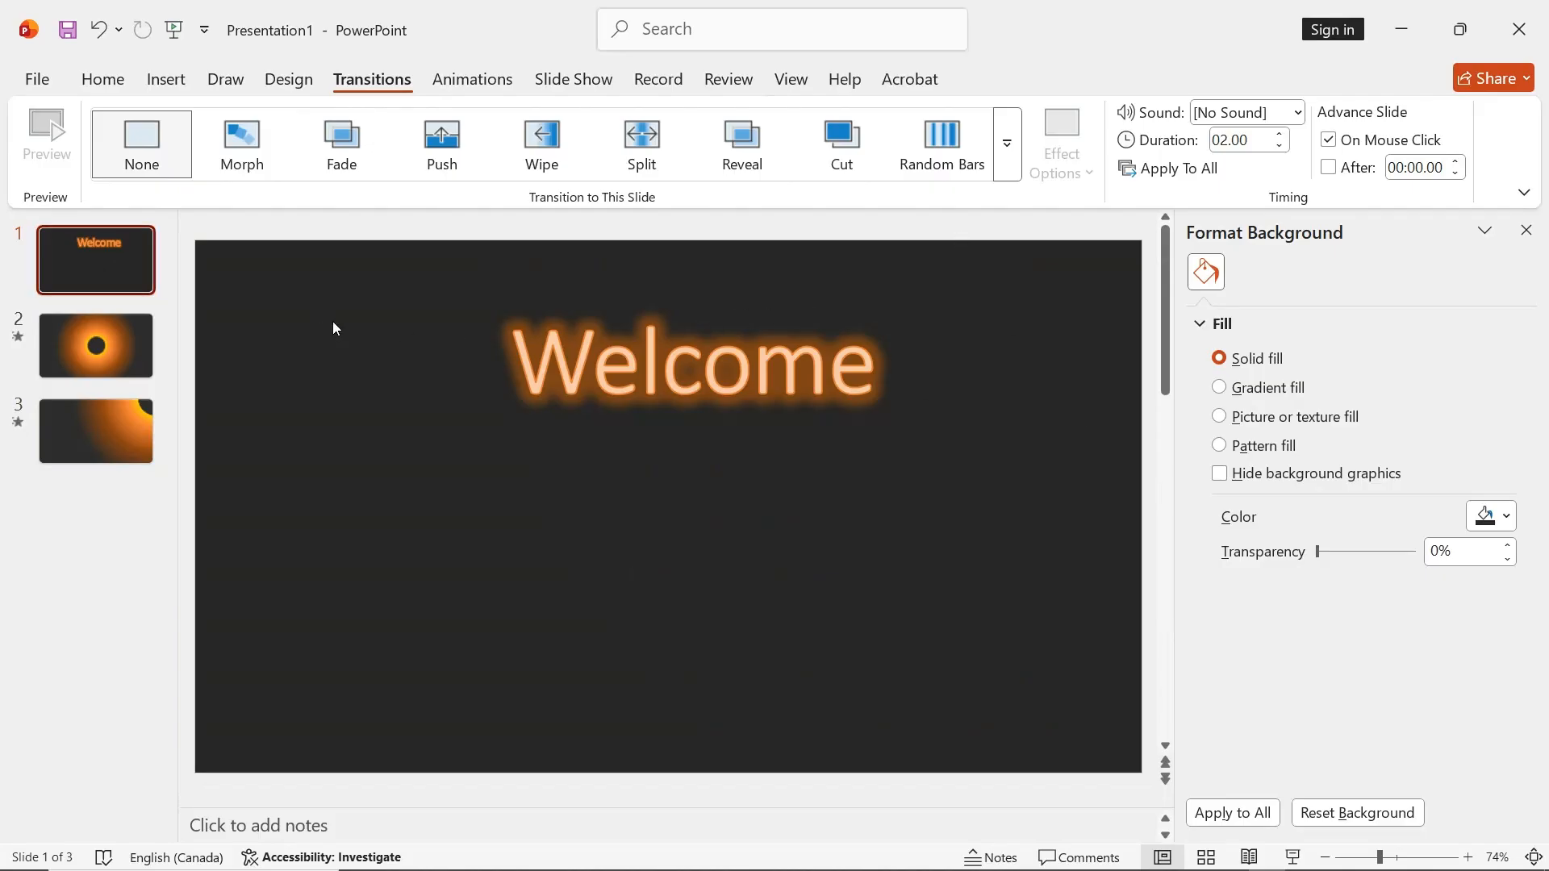
left_click(1293, 856)
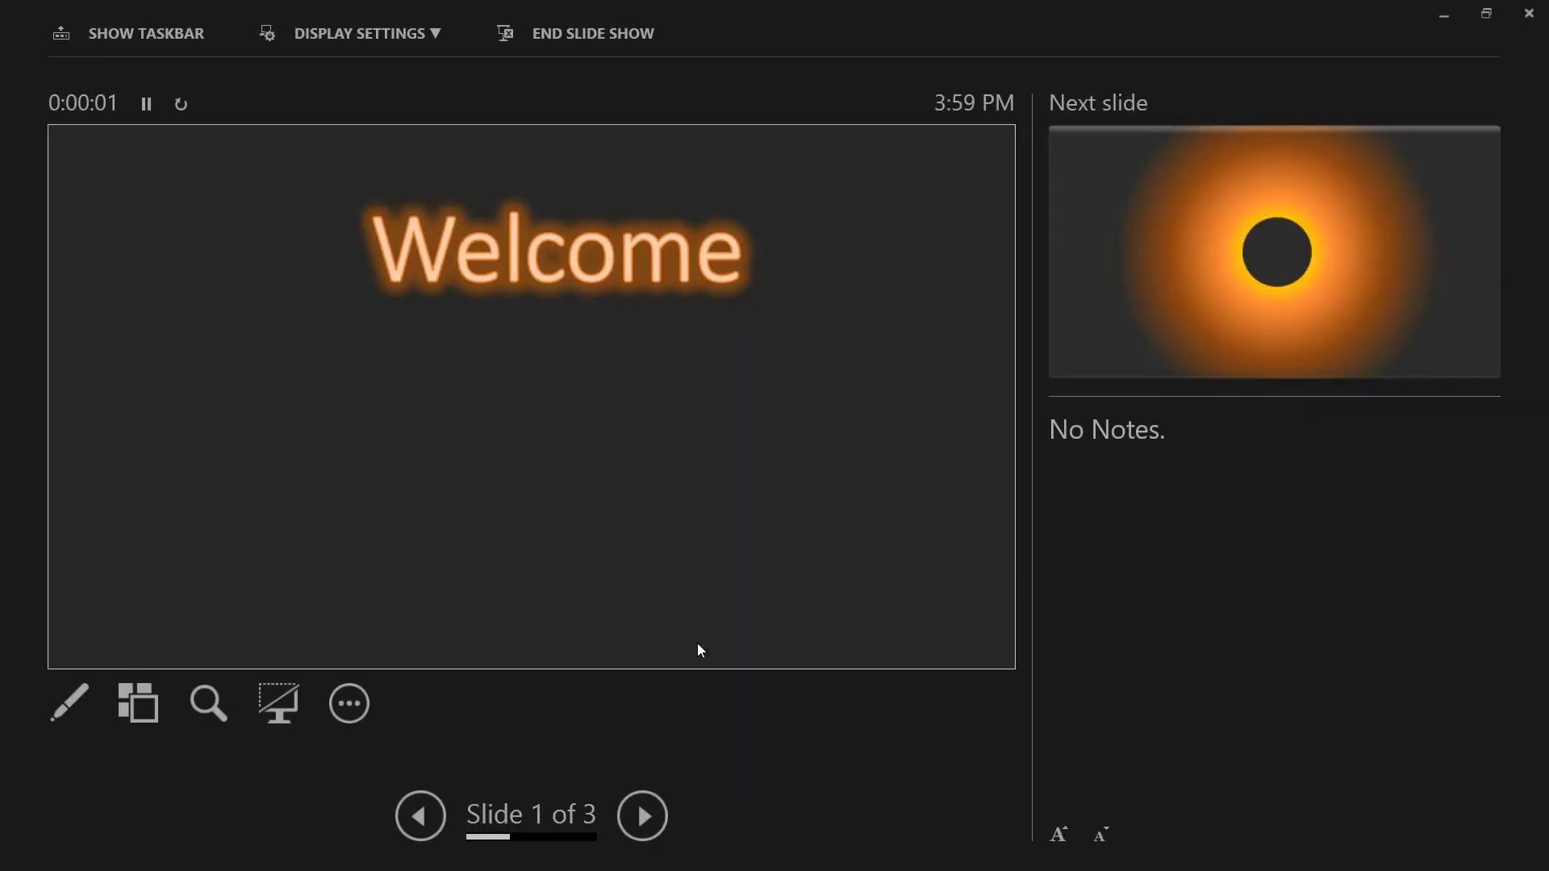
left_click(645, 821)
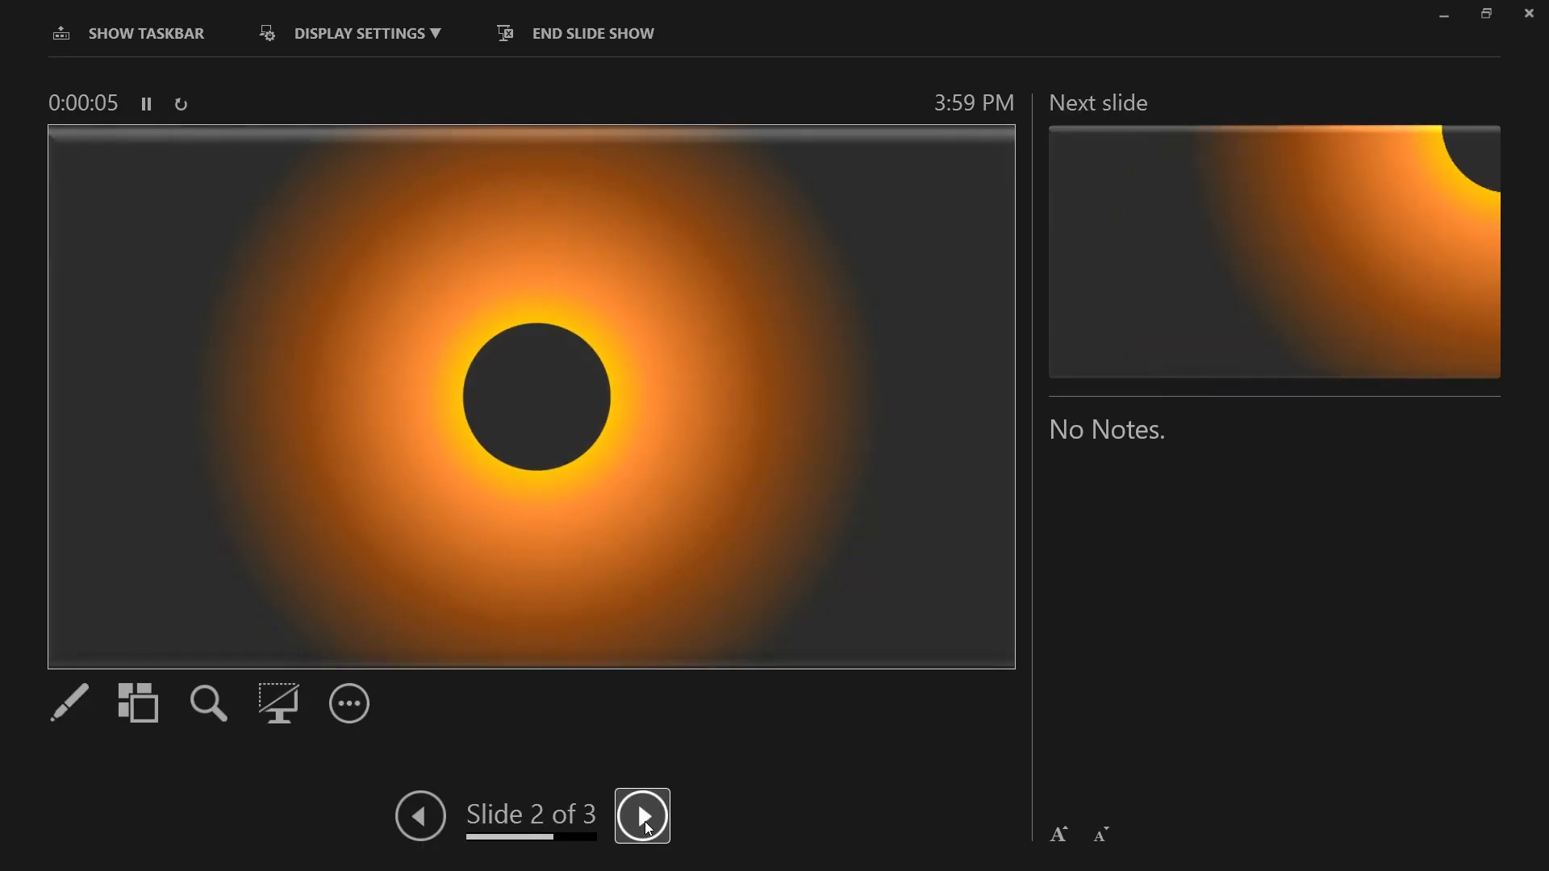
left_click(646, 821)
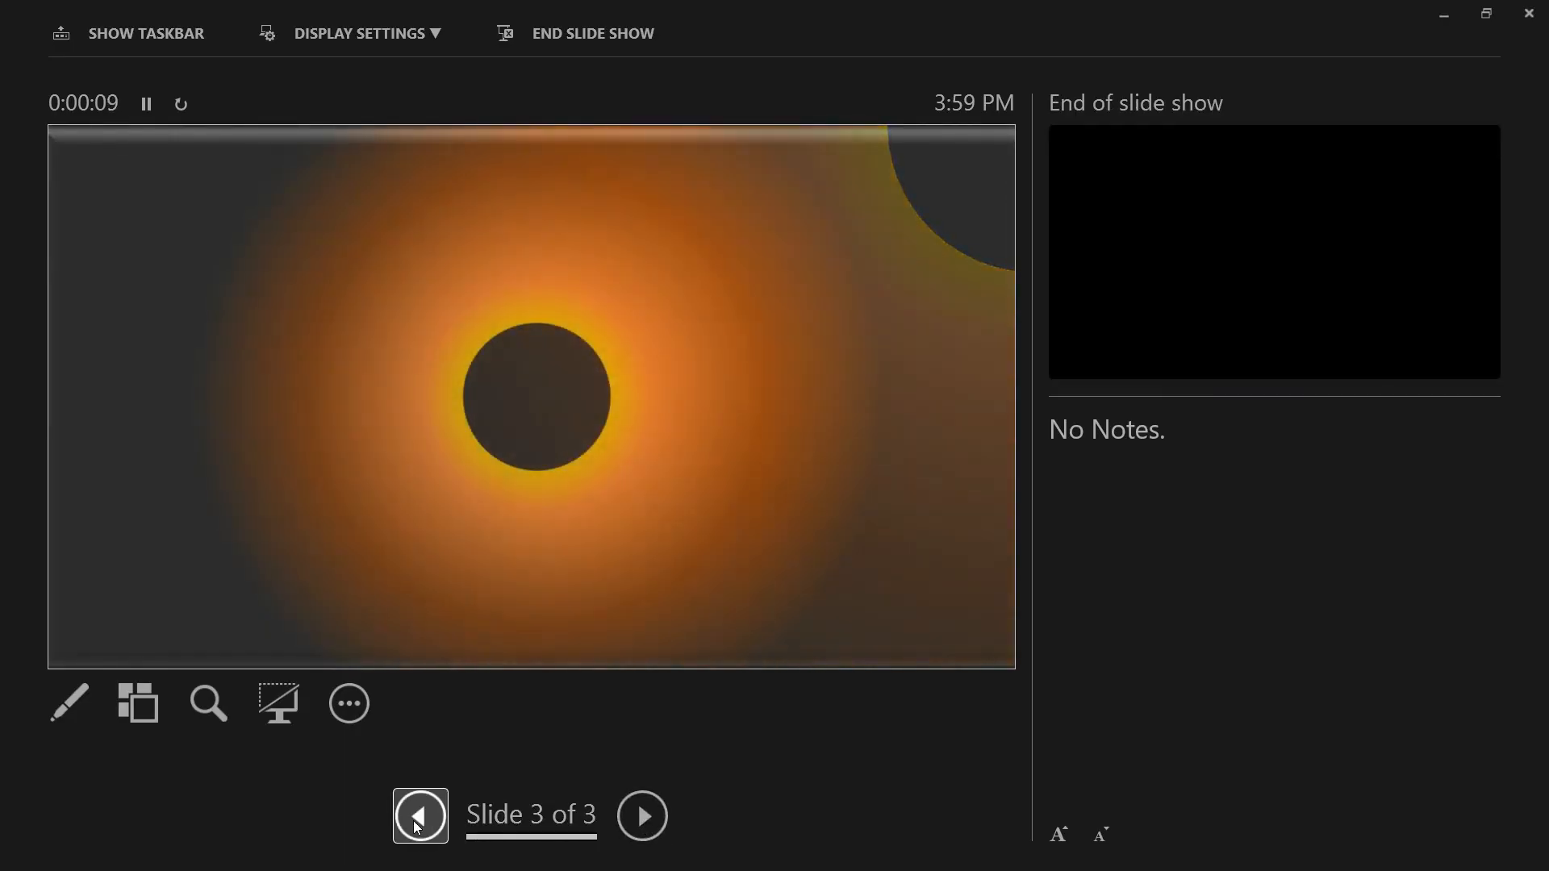
left_click(419, 816)
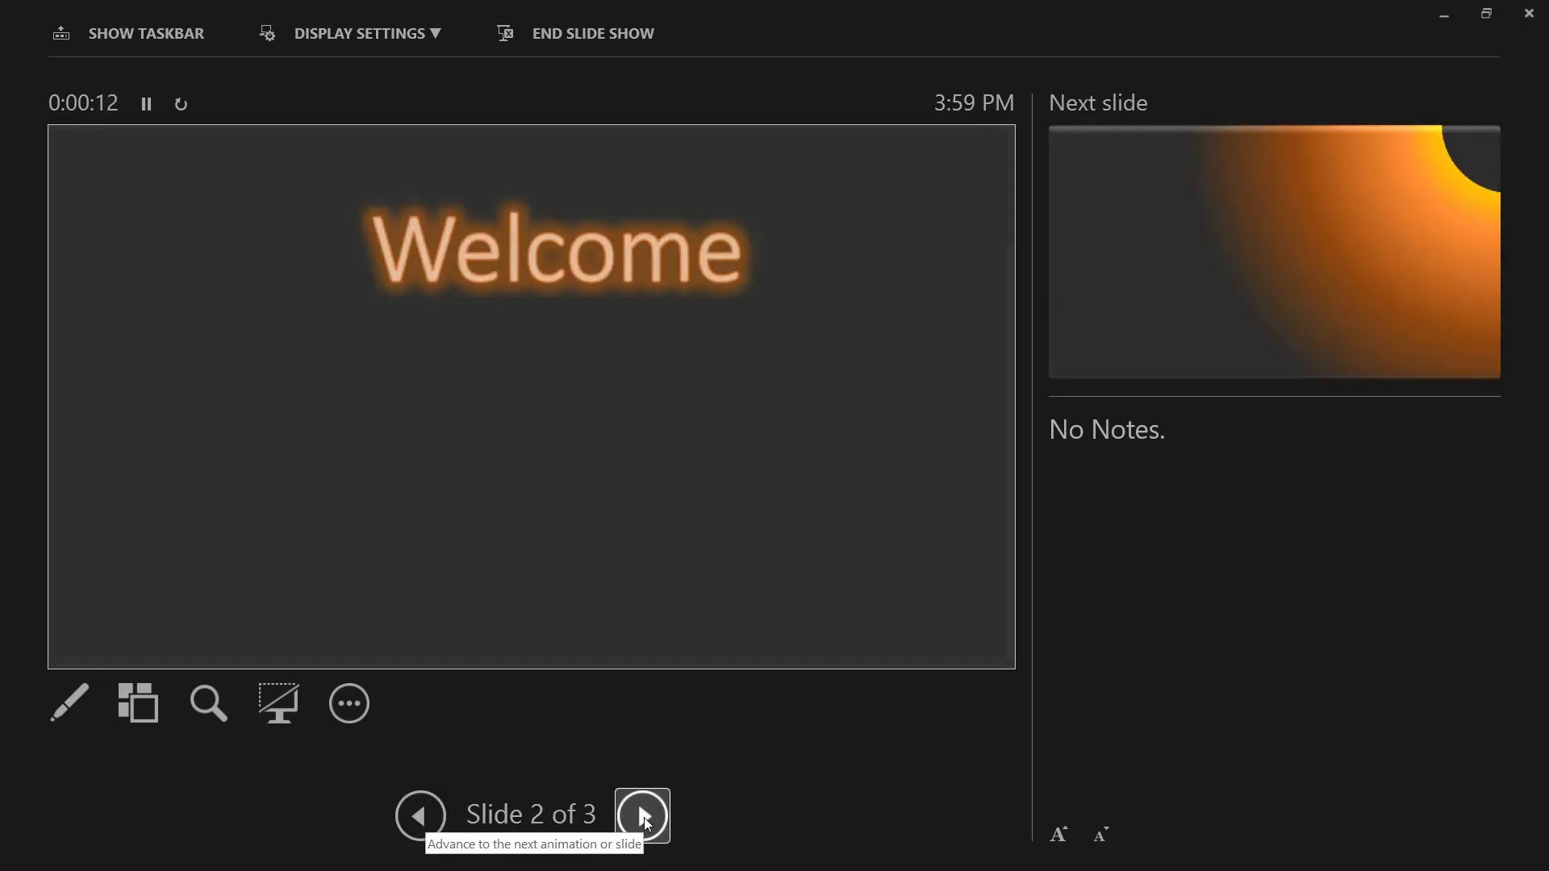
left_click(644, 816)
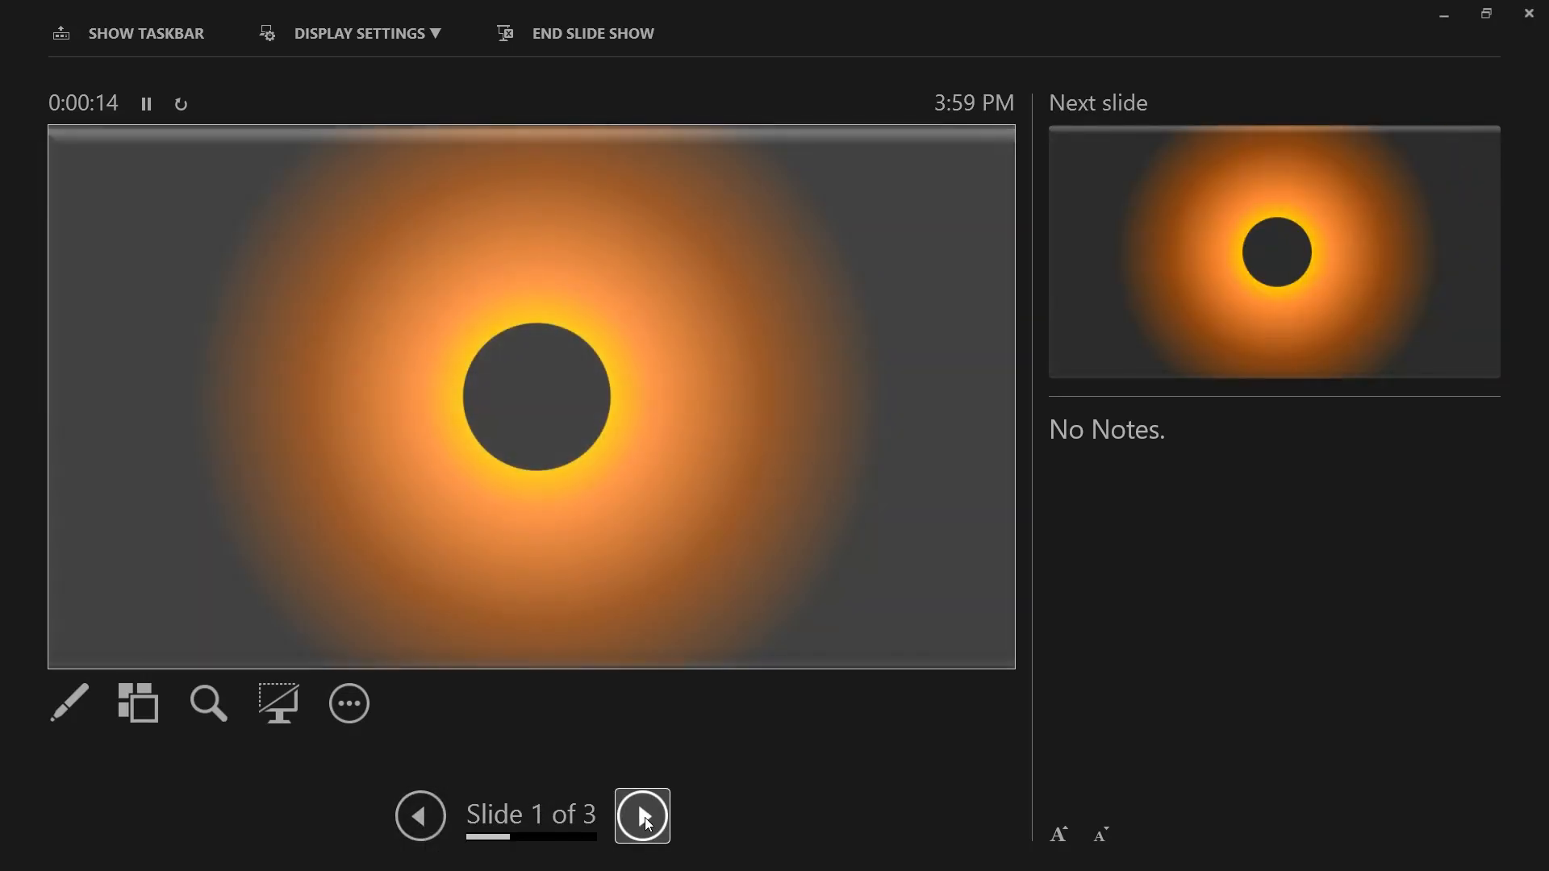
left_click(646, 816)
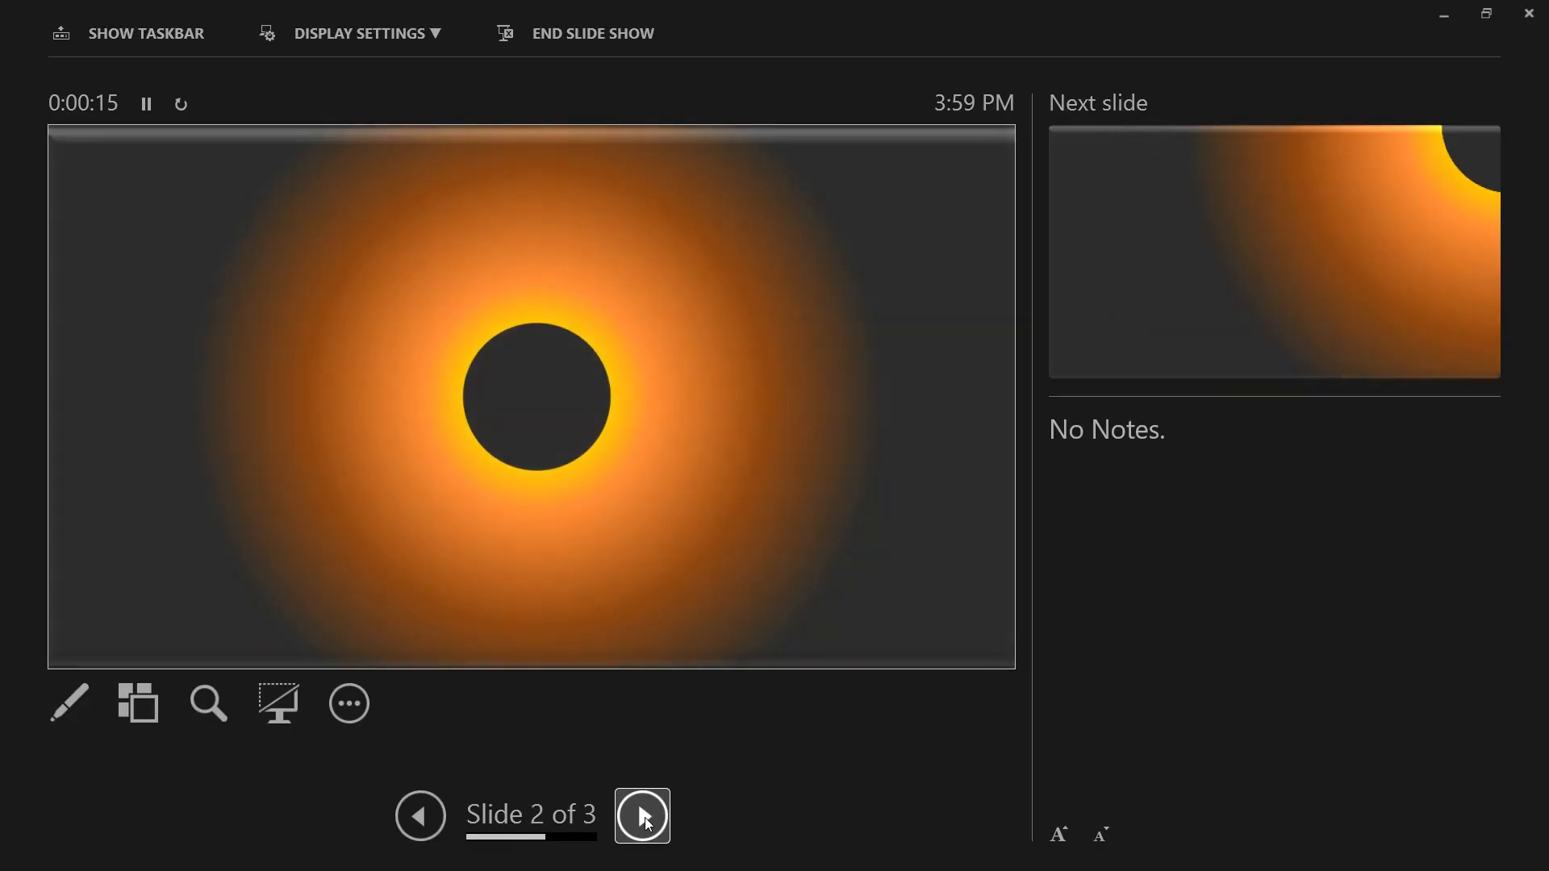
left_click(645, 816)
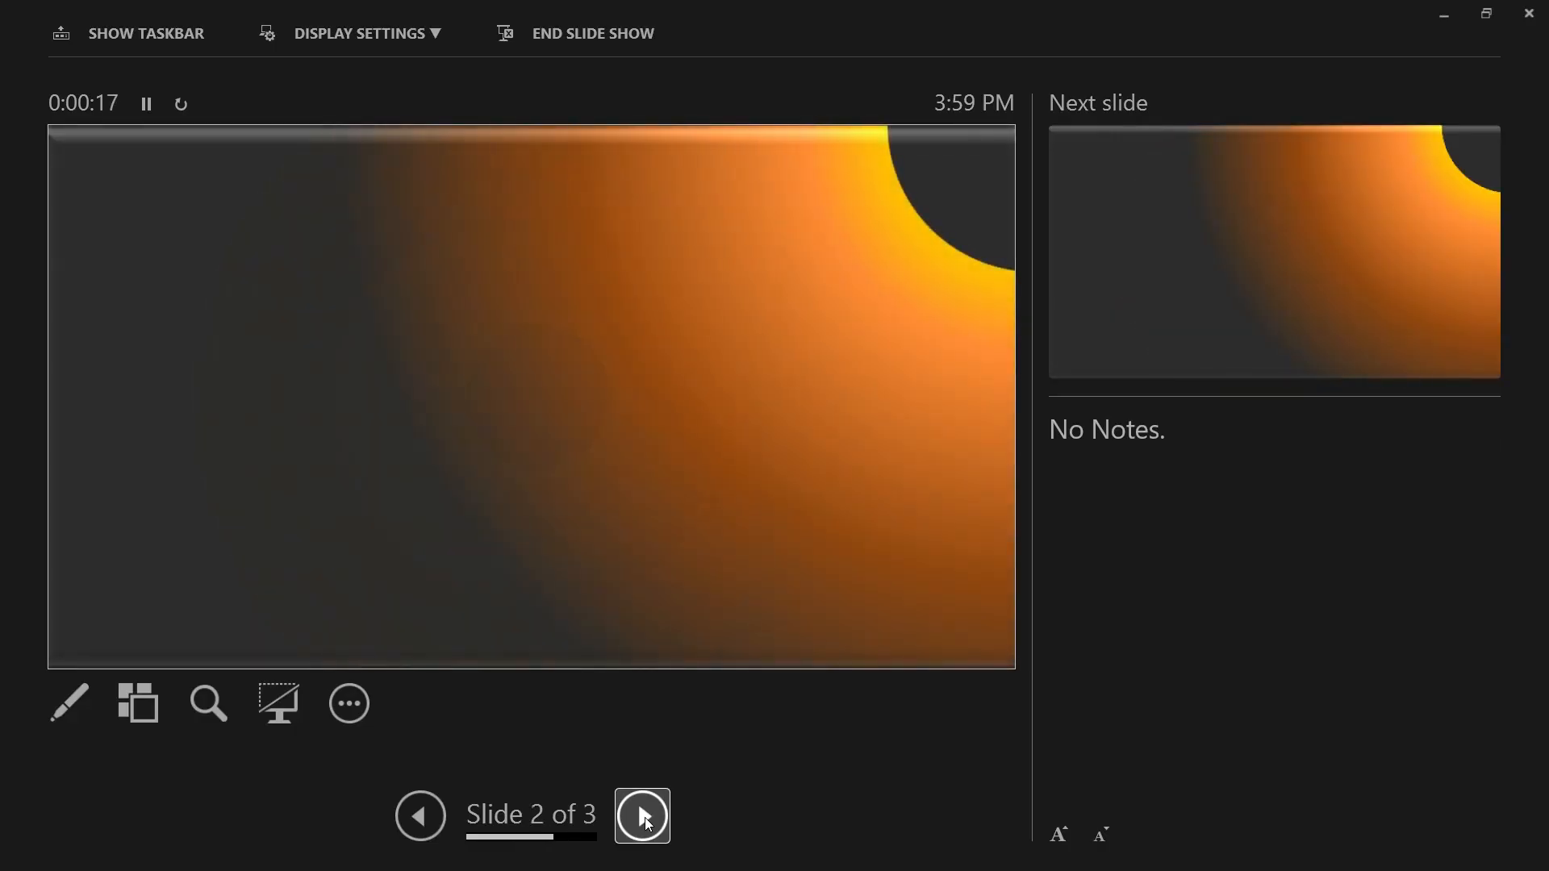